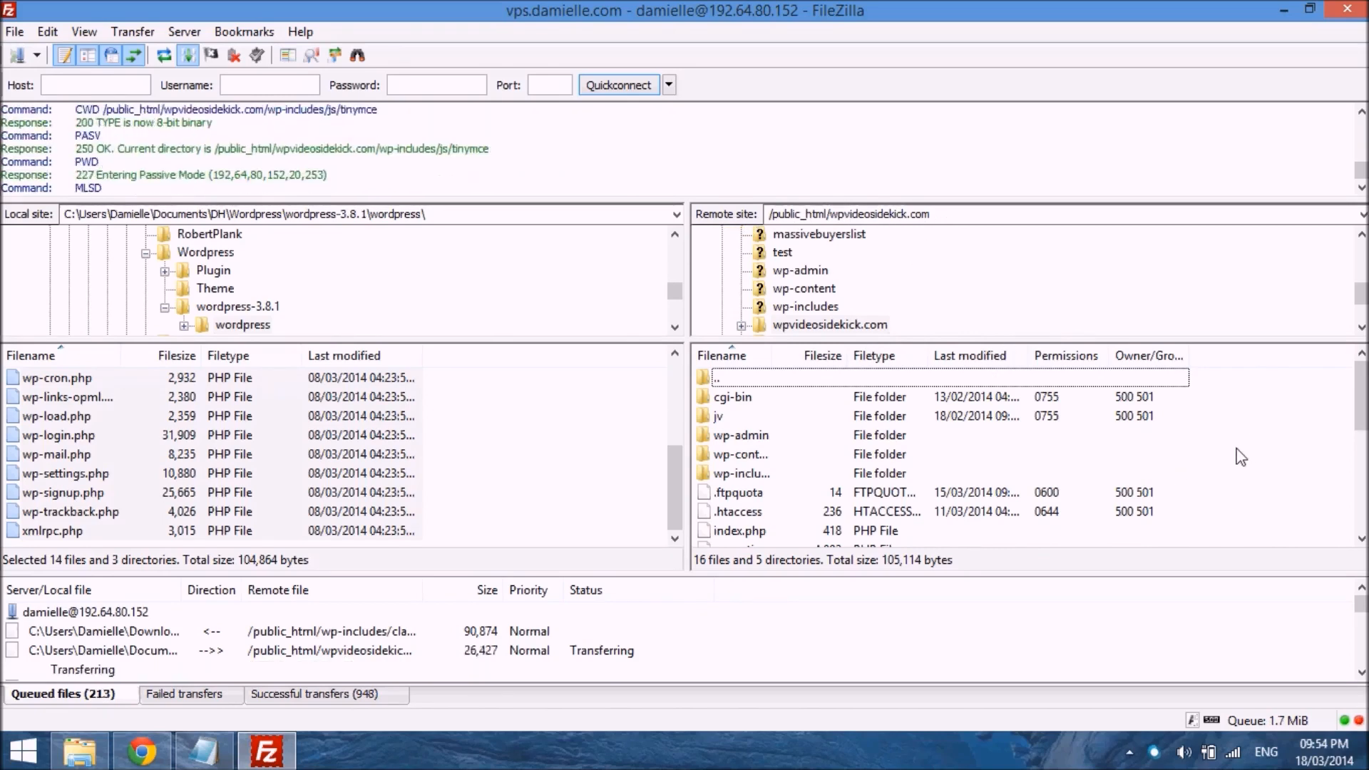
Create a 'blog' directory on the remote site and open it.
click(1102, 403)
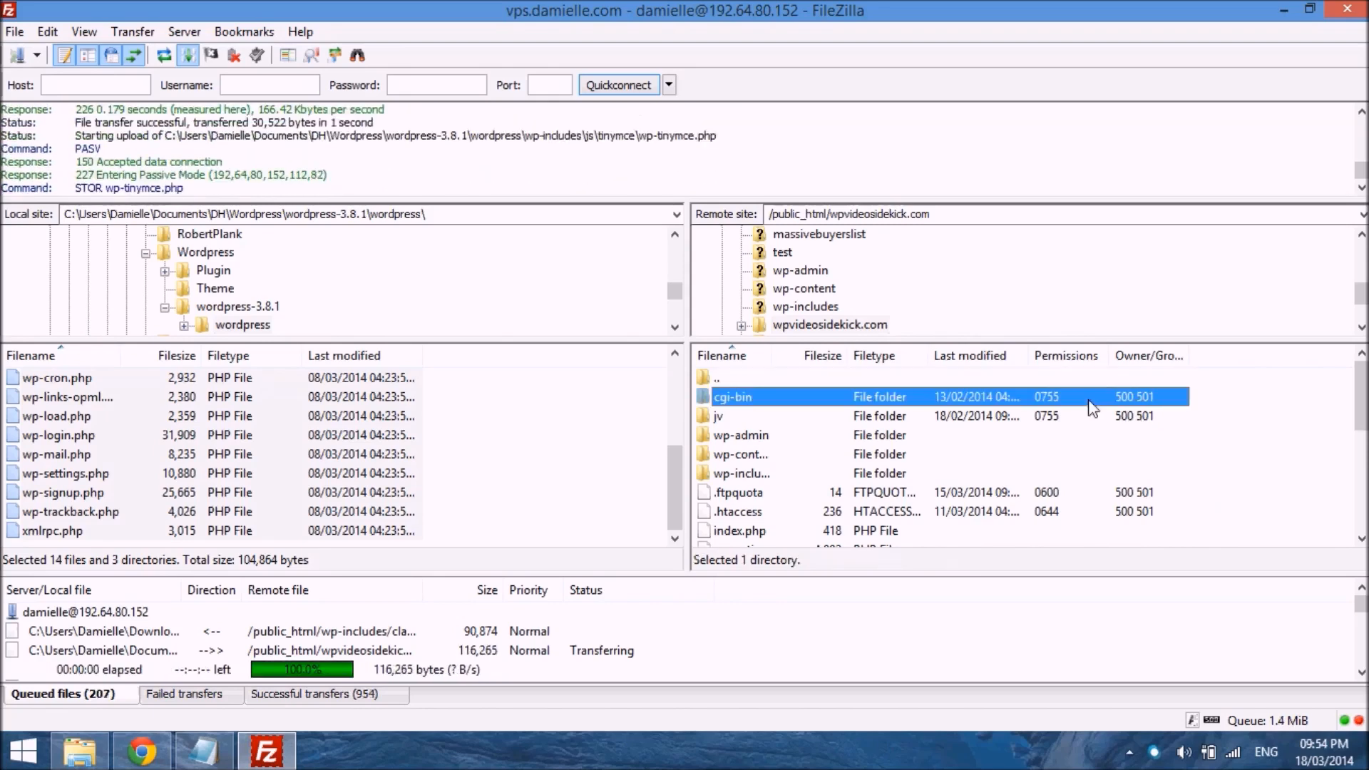
click(1210, 464)
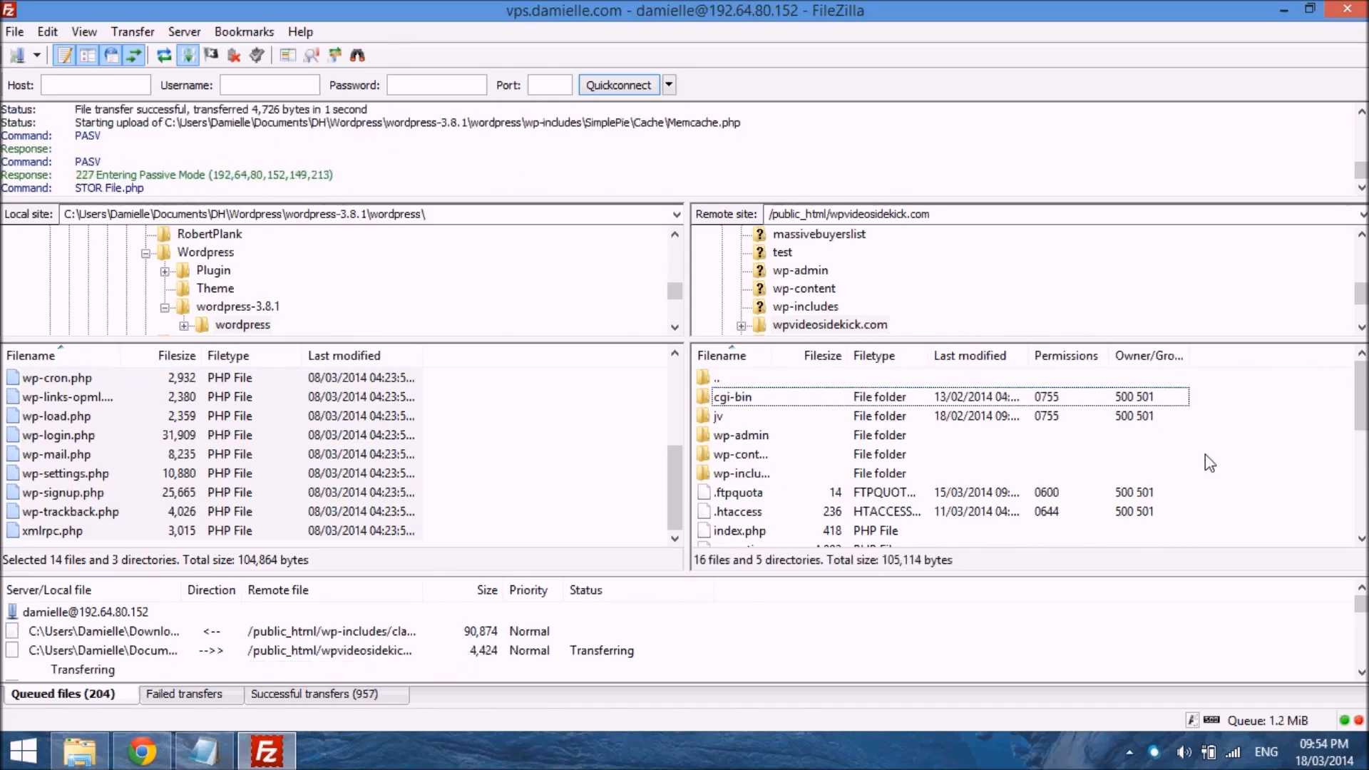
right_click(1282, 445)
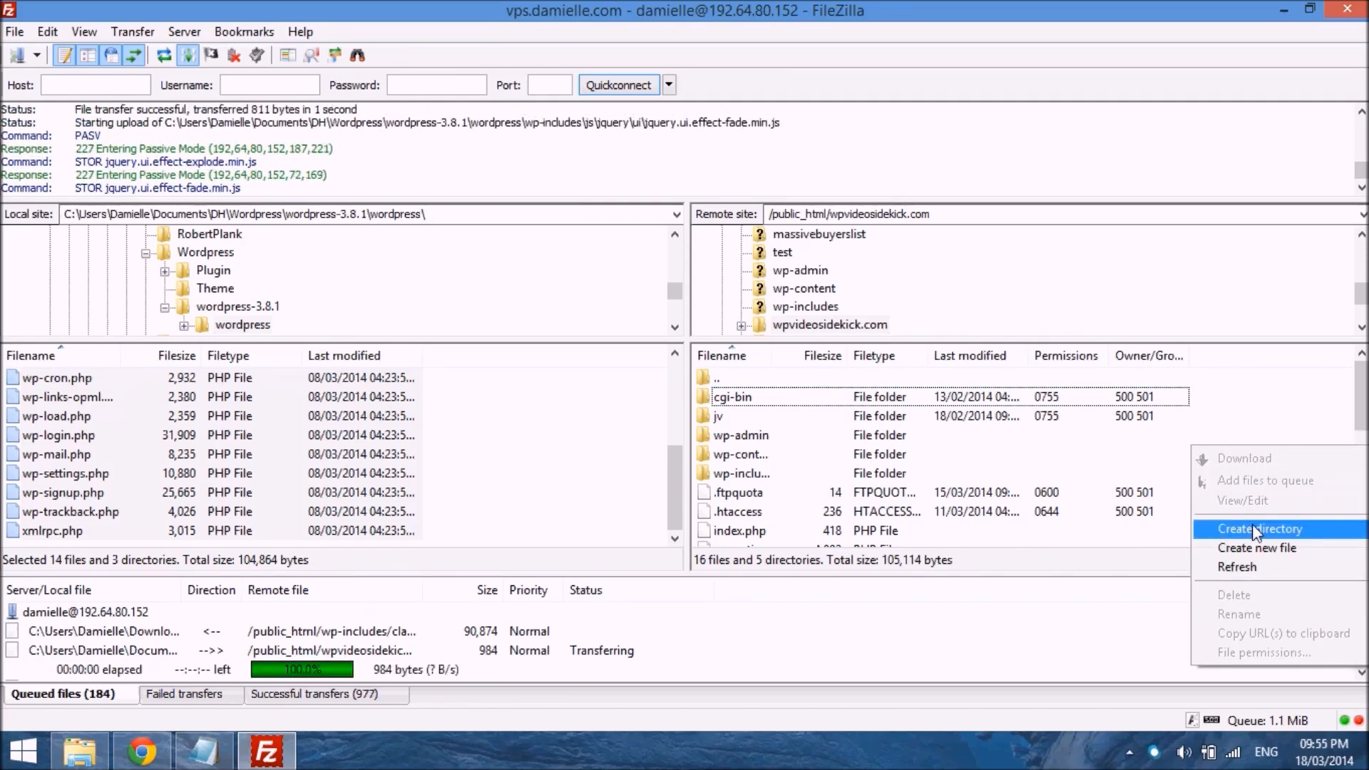
click(1255, 529)
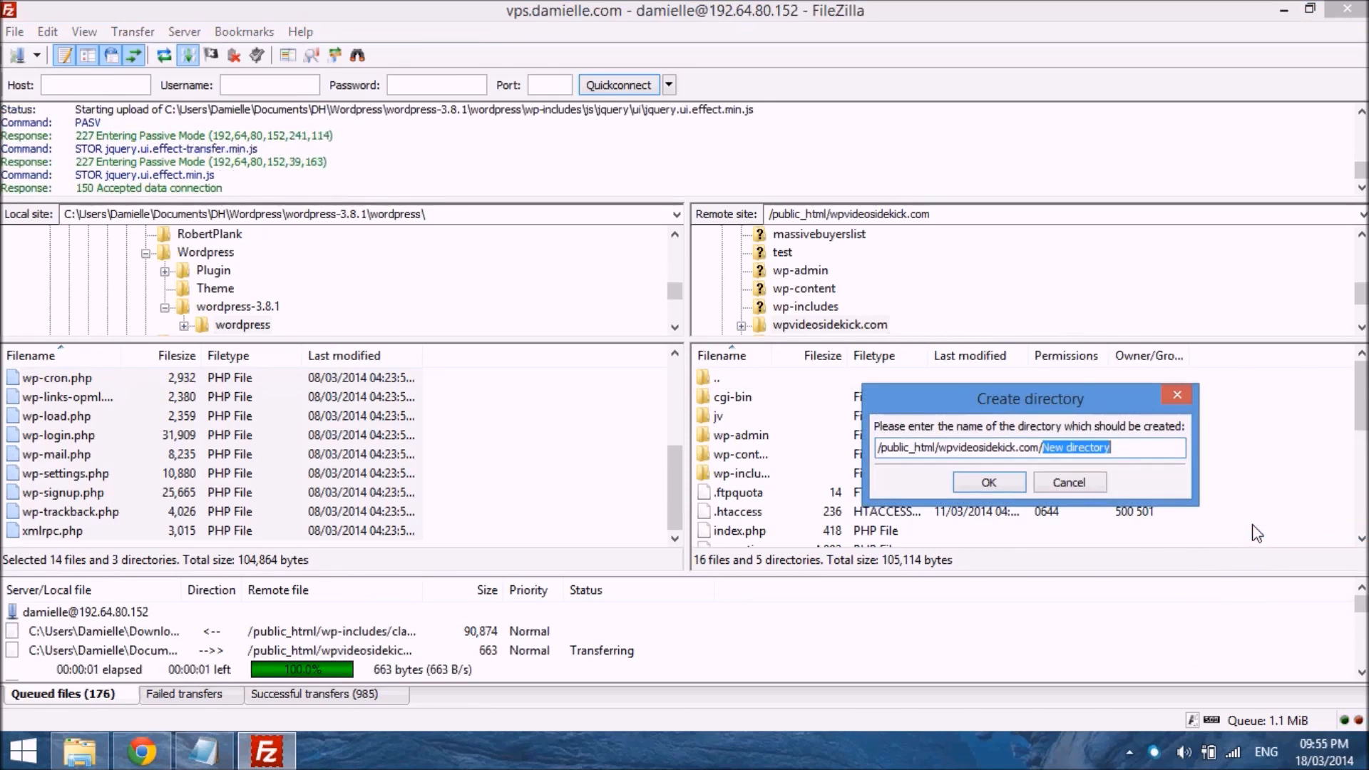
text(blog)
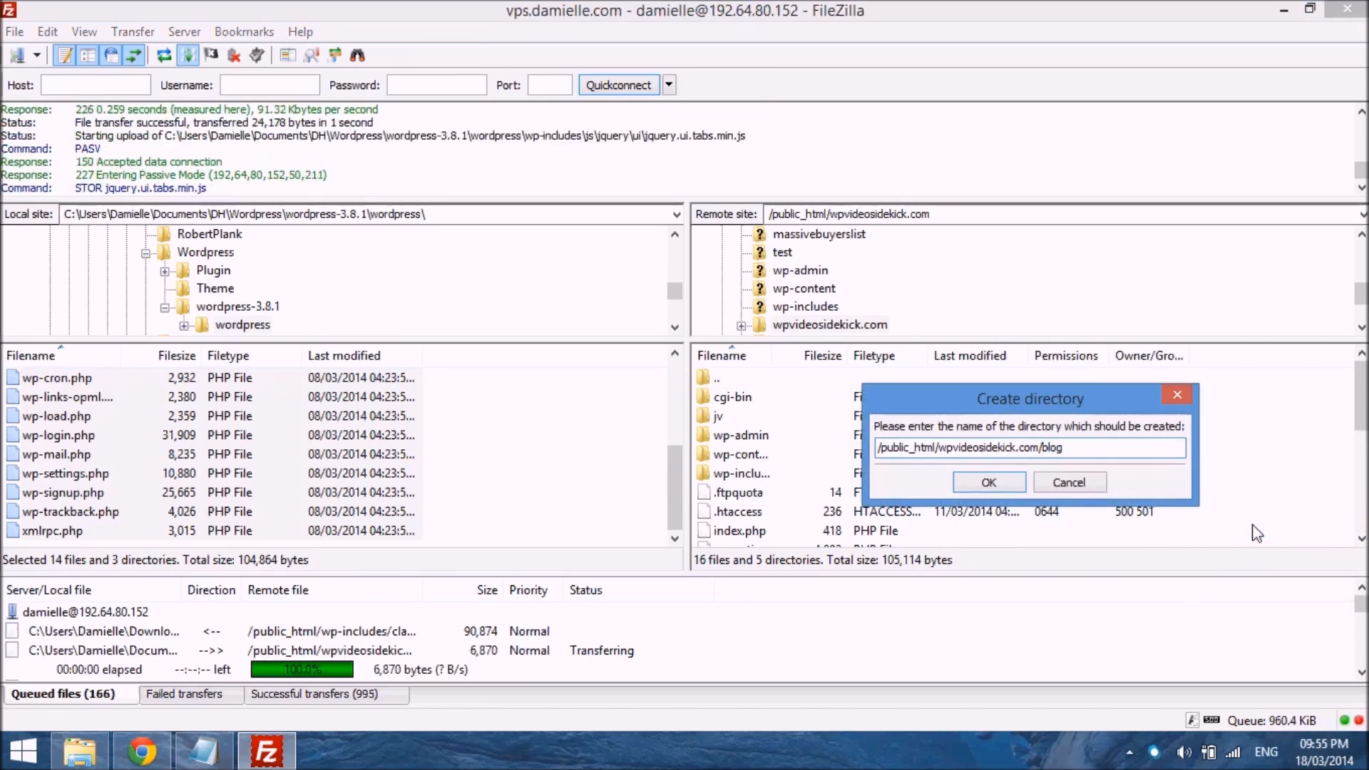
click(989, 482)
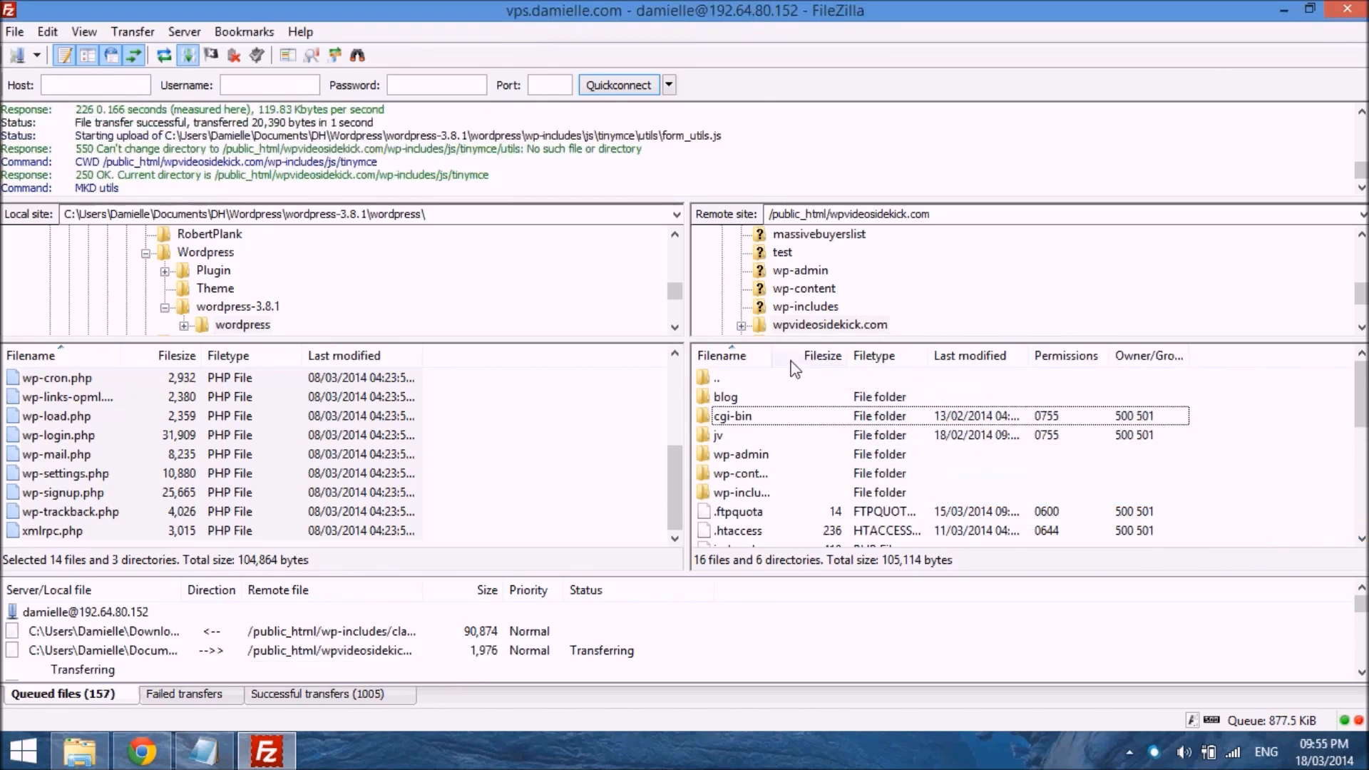
double_click(726, 396)
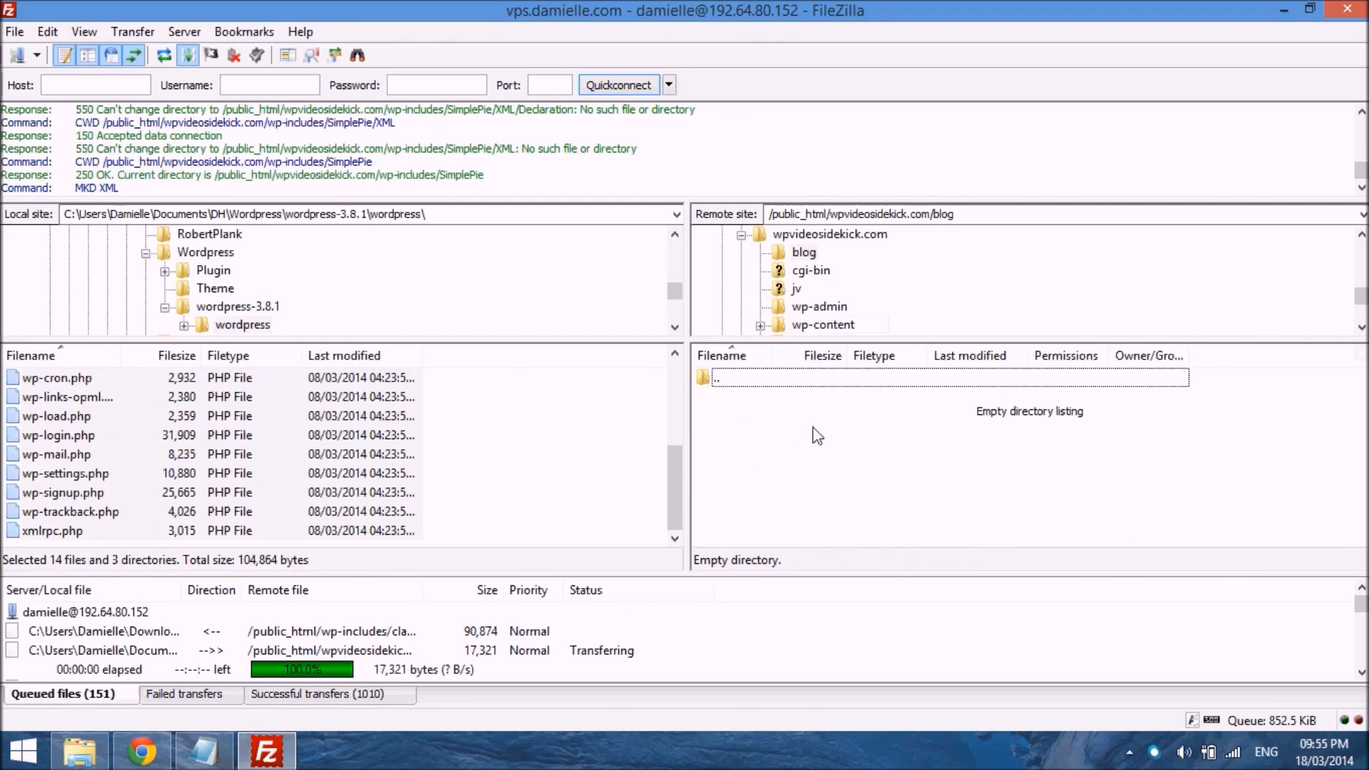
Switch to the browser showing wpvideosidekick.com's 'Index of /' listing.
click(57, 382)
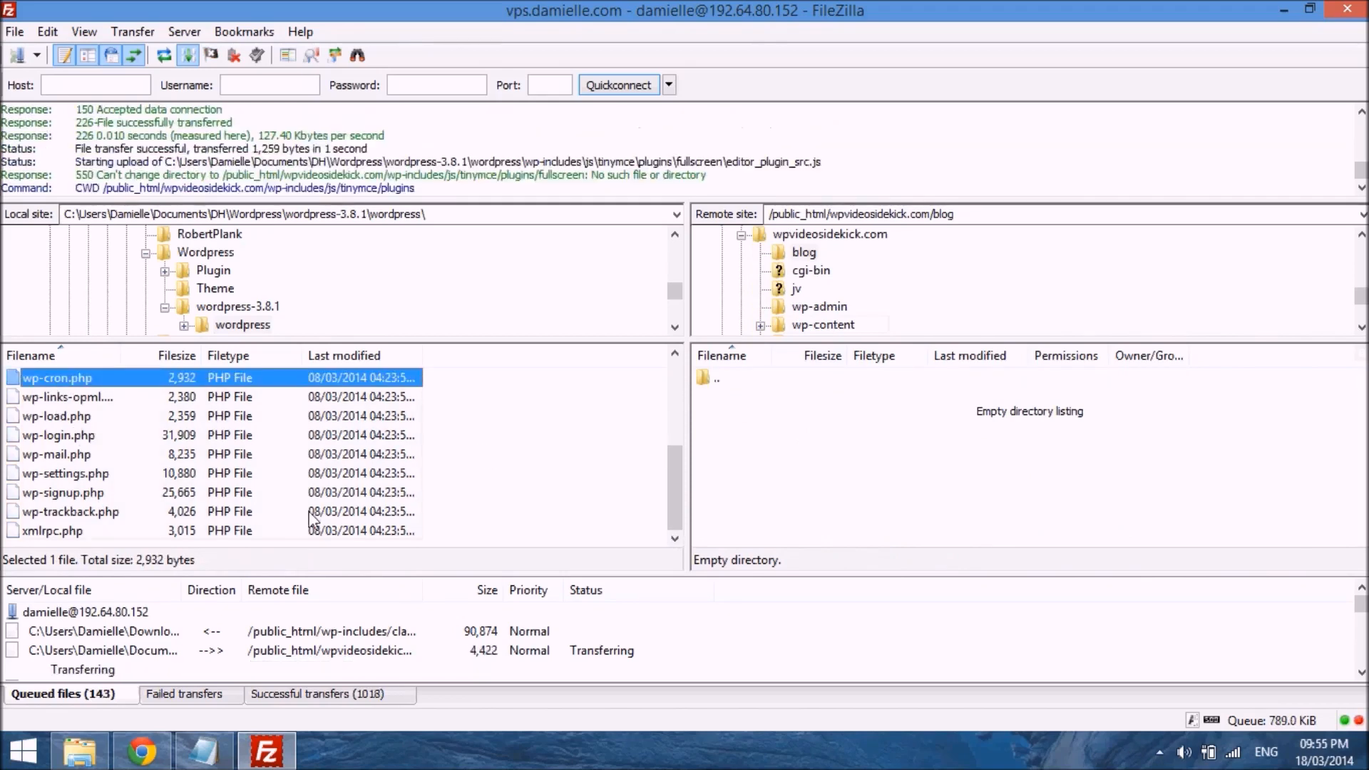
scroll(499, 463, up, 3)
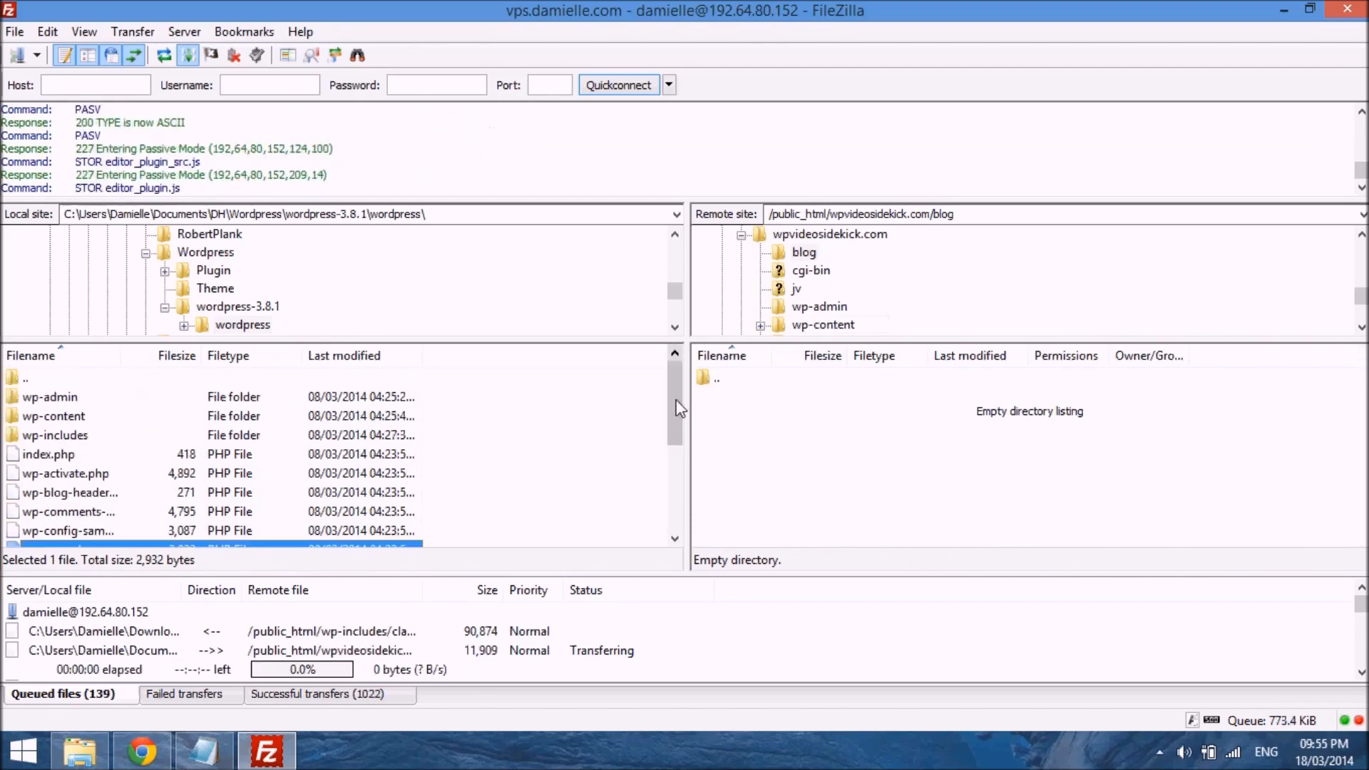
click(837, 430)
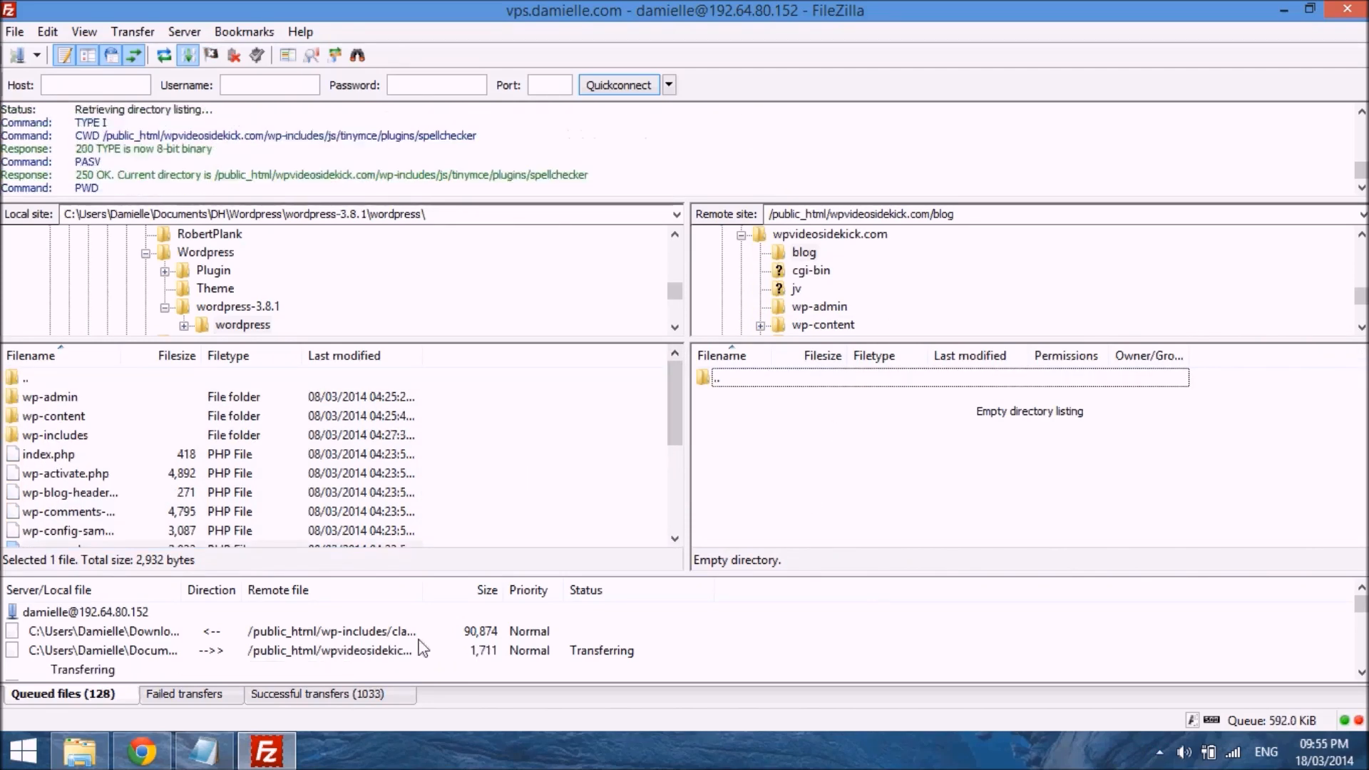
click(148, 751)
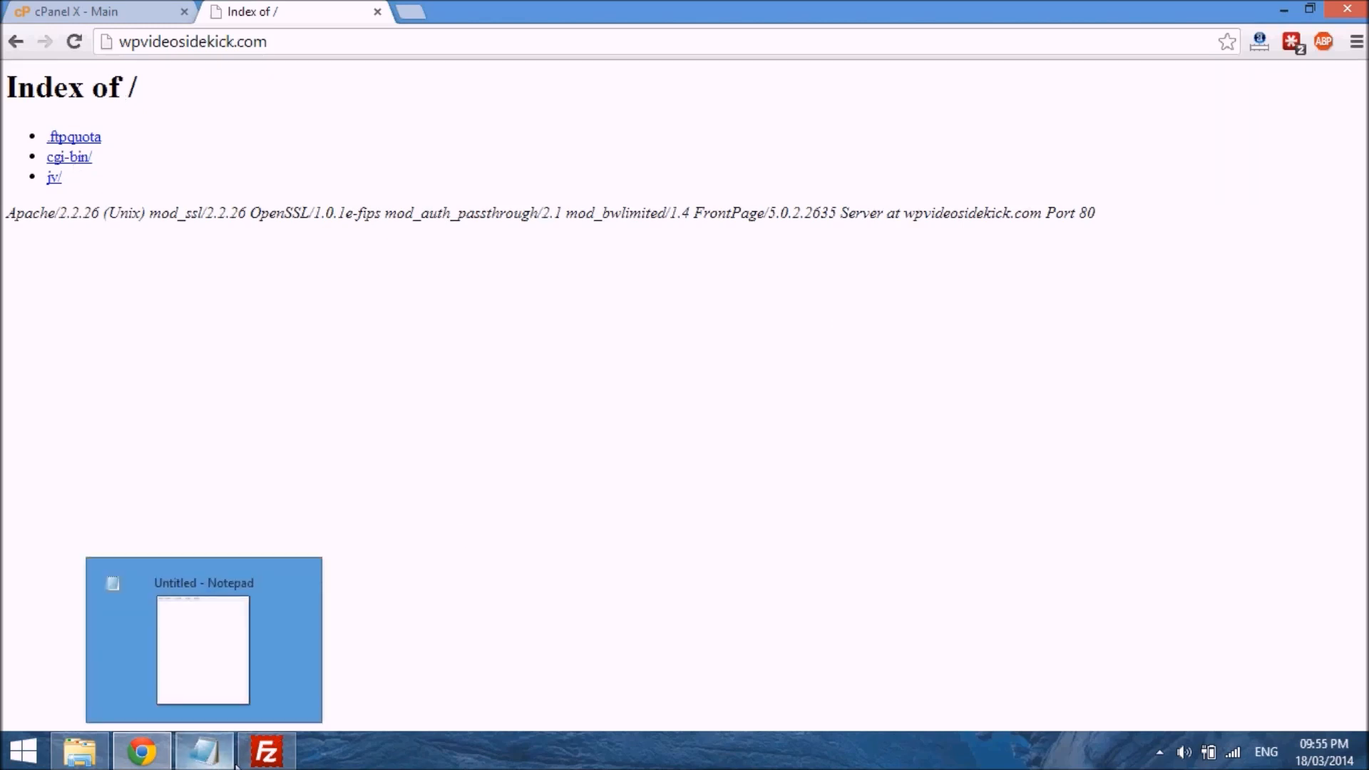
Bring FileZilla with the empty blog folder to the front, then return to the browser.
mouse_move(288, 757)
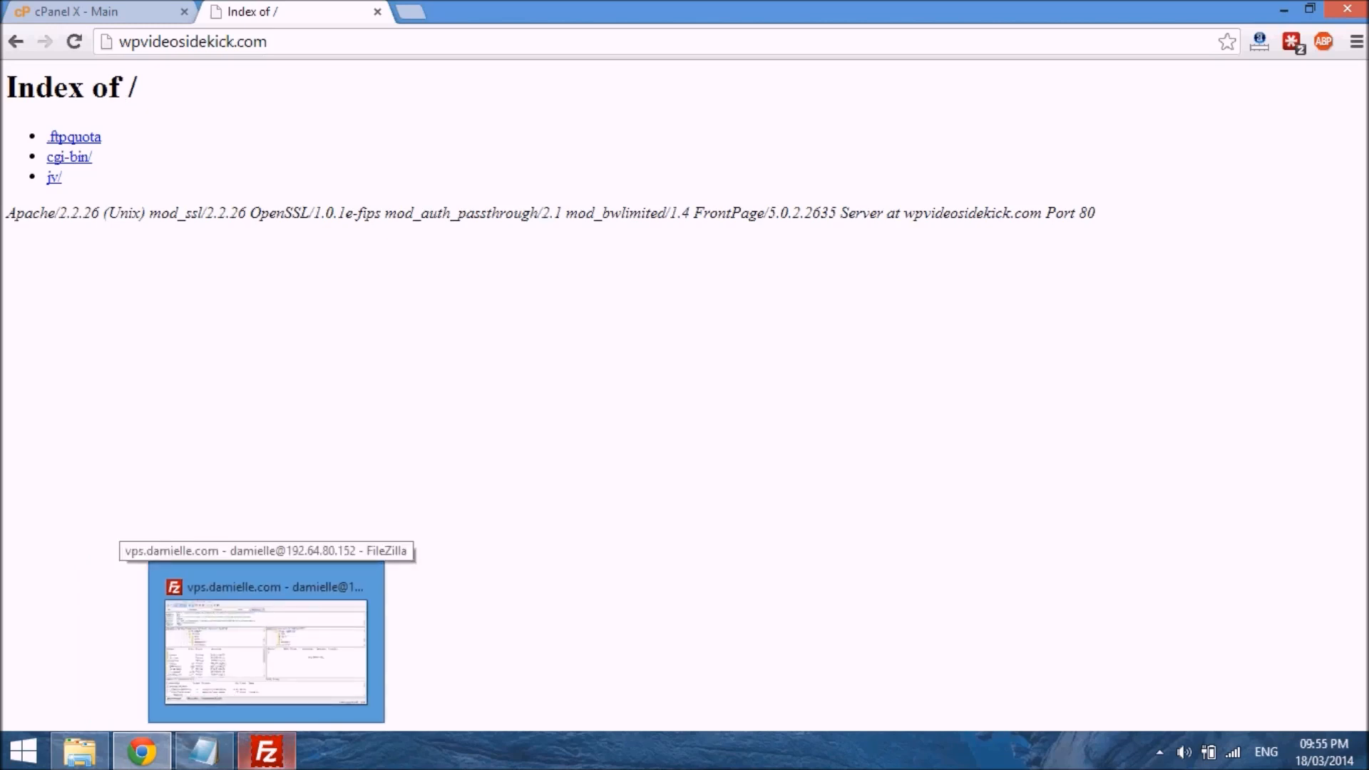
click(258, 760)
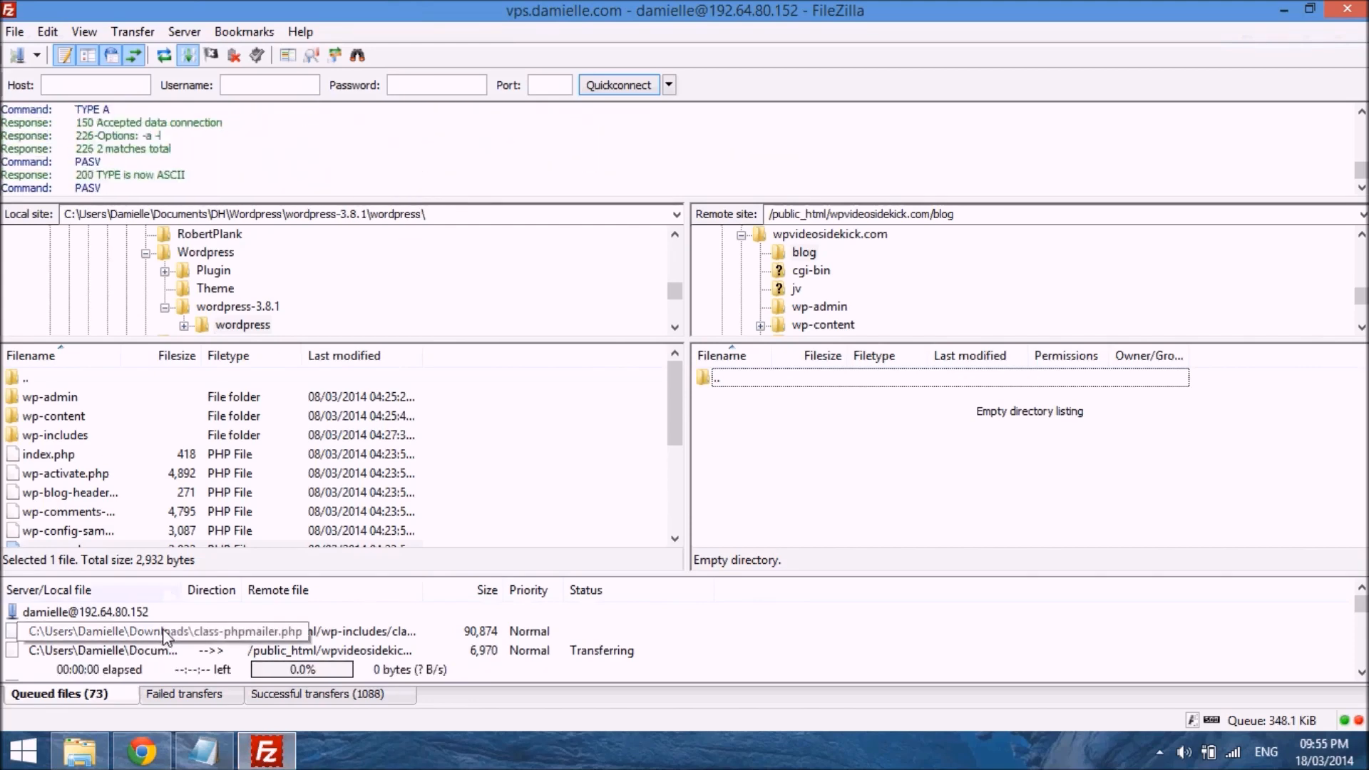
mouse_move(192, 761)
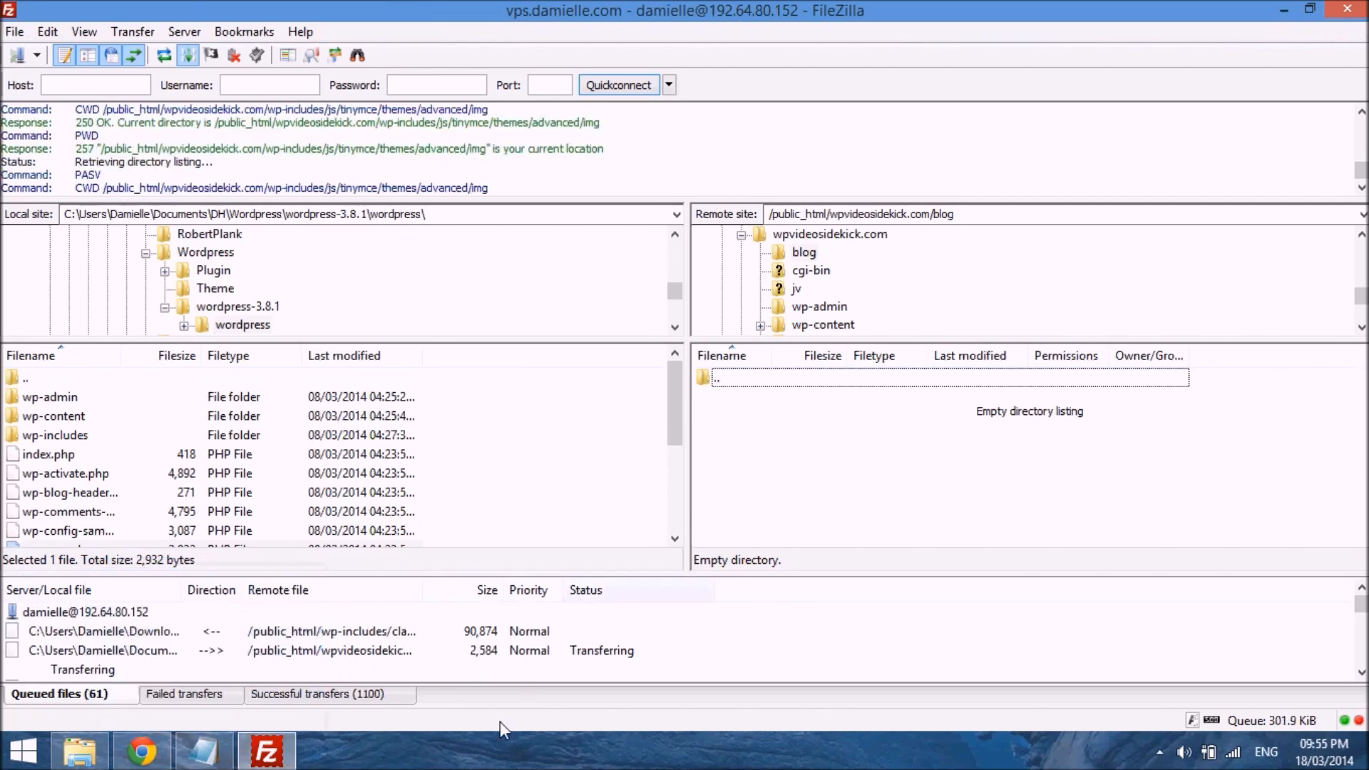
click(150, 760)
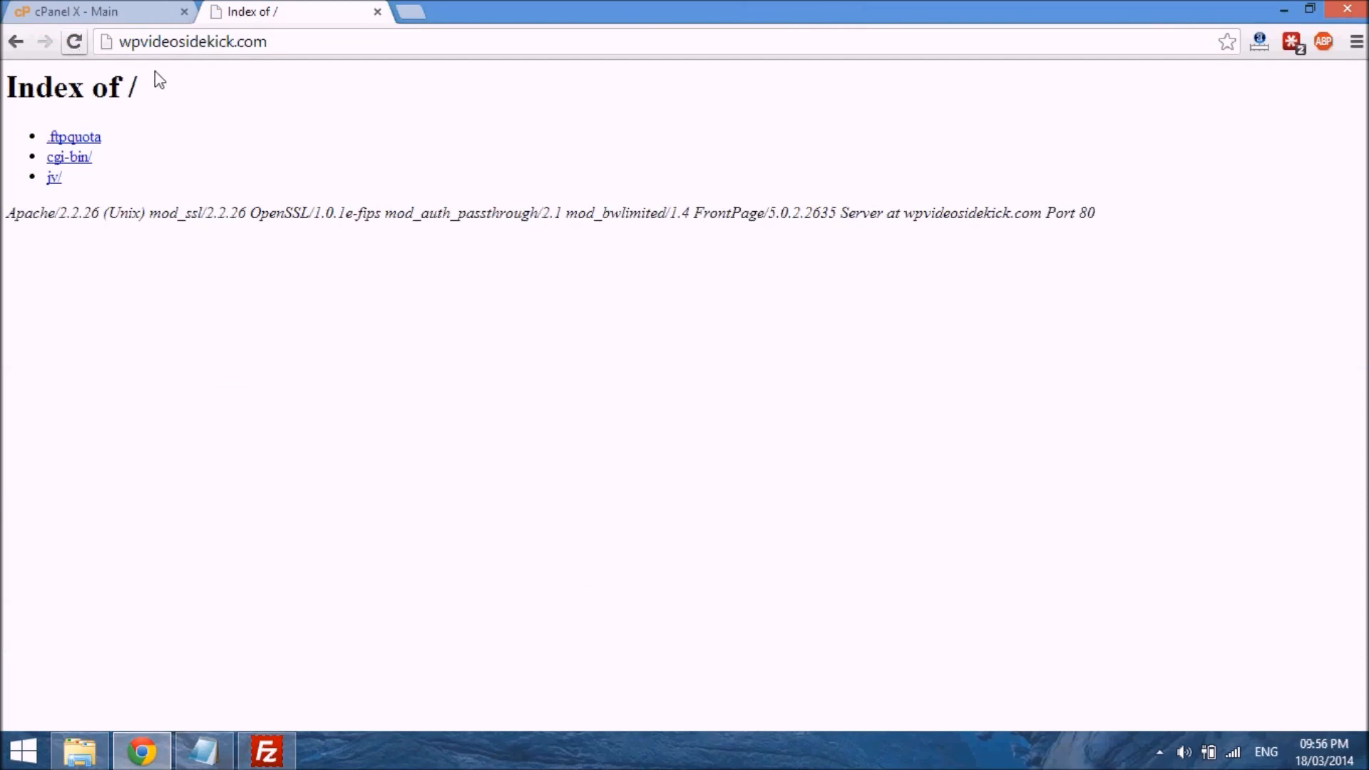
Reload wpvideosidekick.com and choose Create a Configuration File on the WordPress page.
click(71, 41)
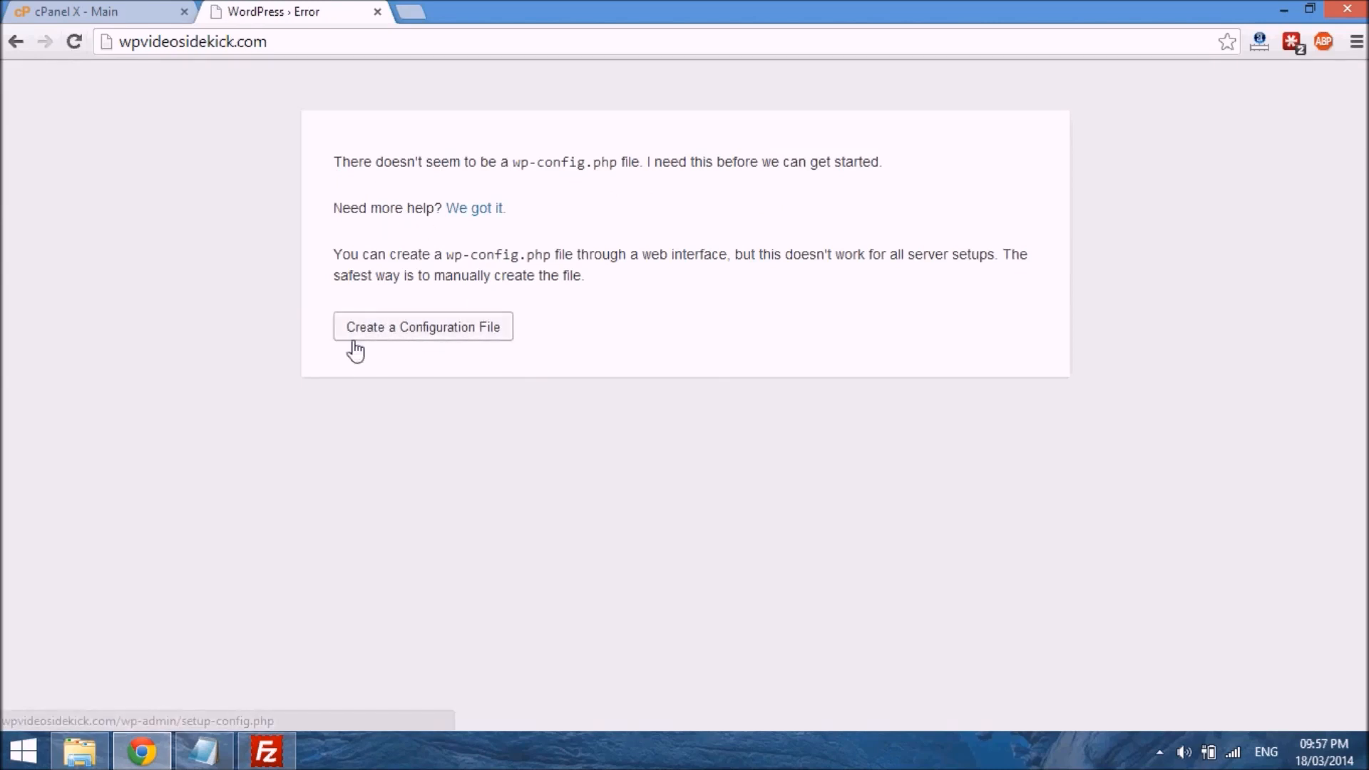
click(409, 329)
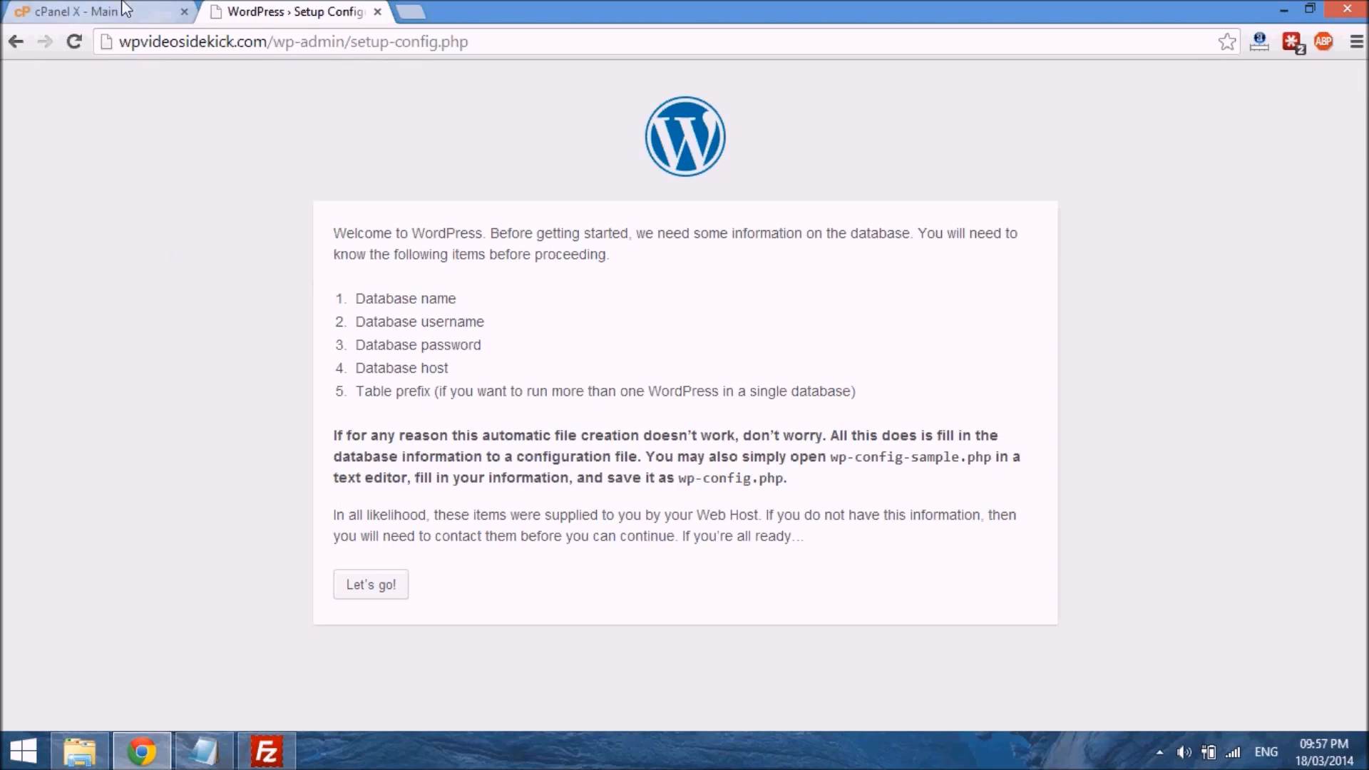
From the cPanel X - Main page, launch the MySQL Database Wizard under Databases.
click(46, 10)
scroll(734, 389, down, 15)
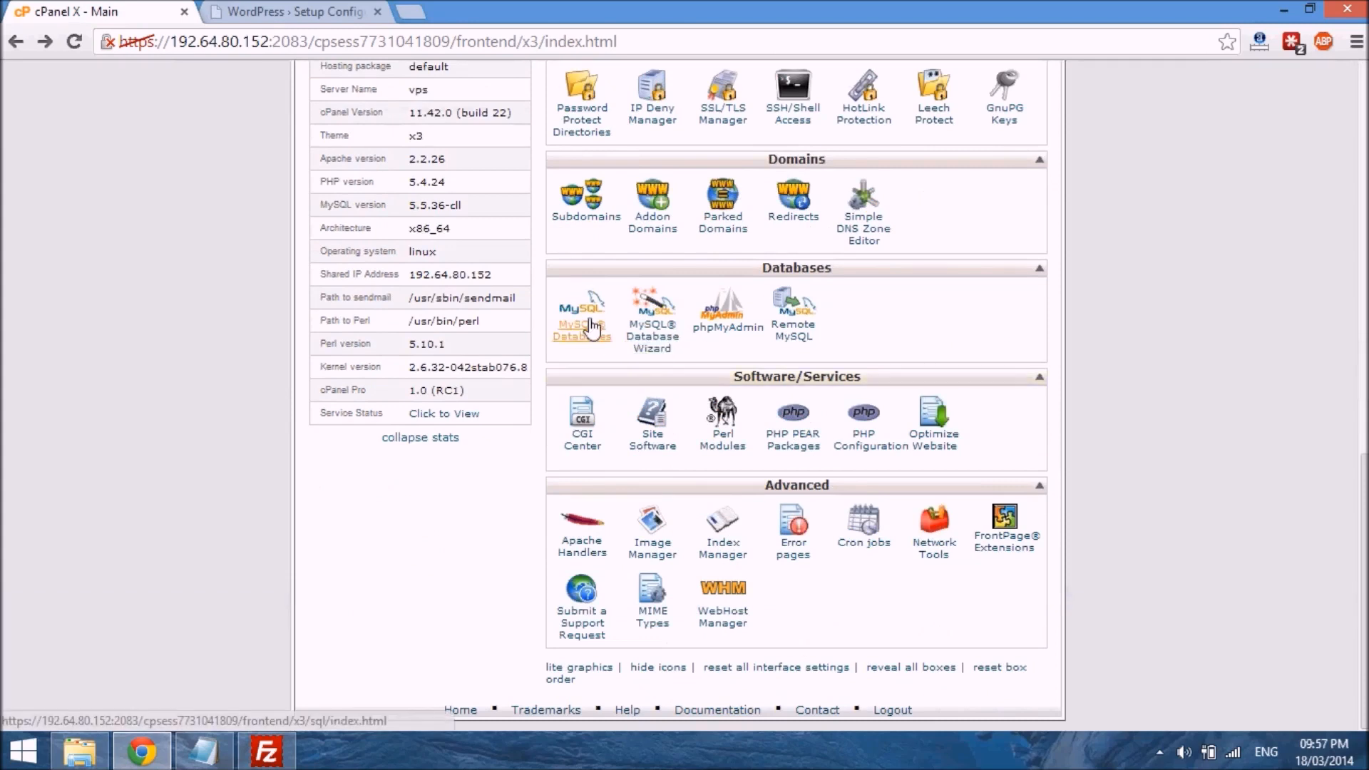
click(656, 340)
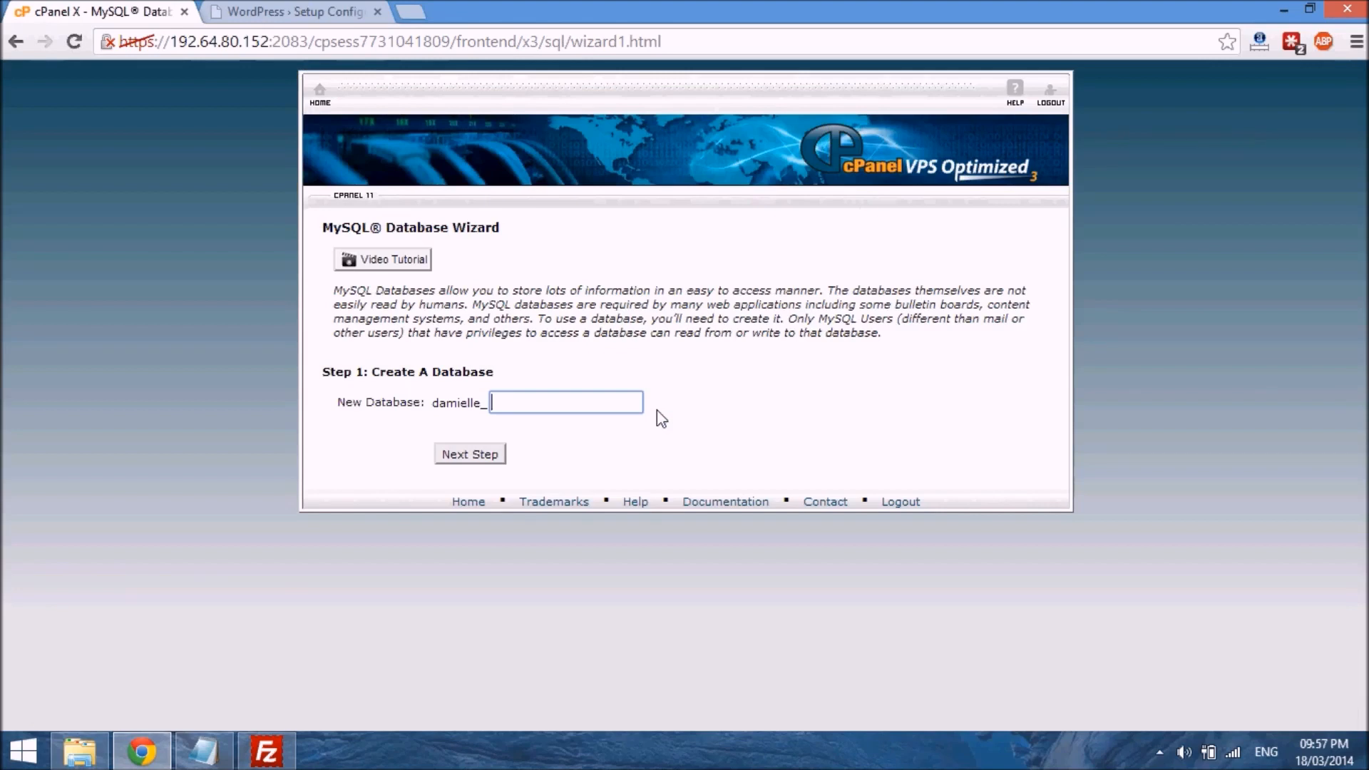
Name the new database mg46i, open a blank Notepad, and proceed to the user step.
text(mg46i)
mouse_move(215, 749)
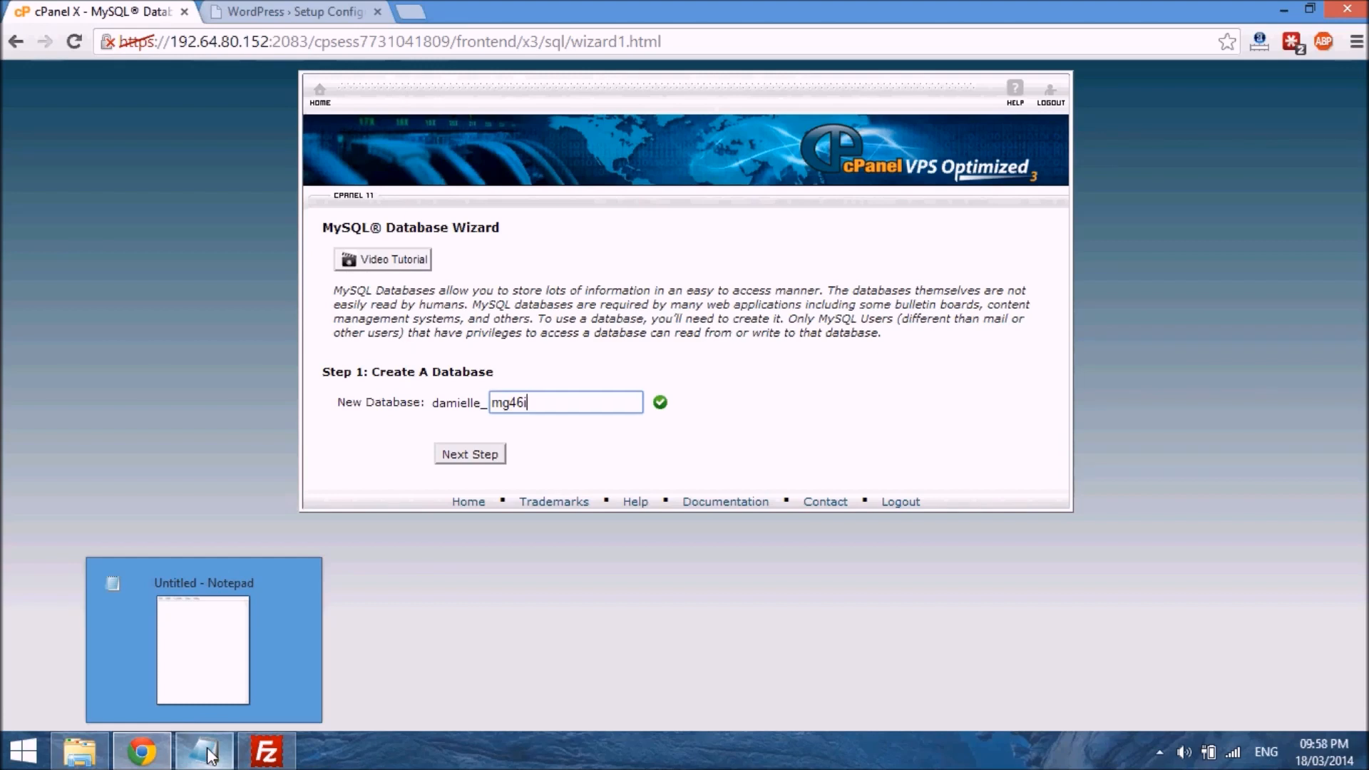
click(210, 756)
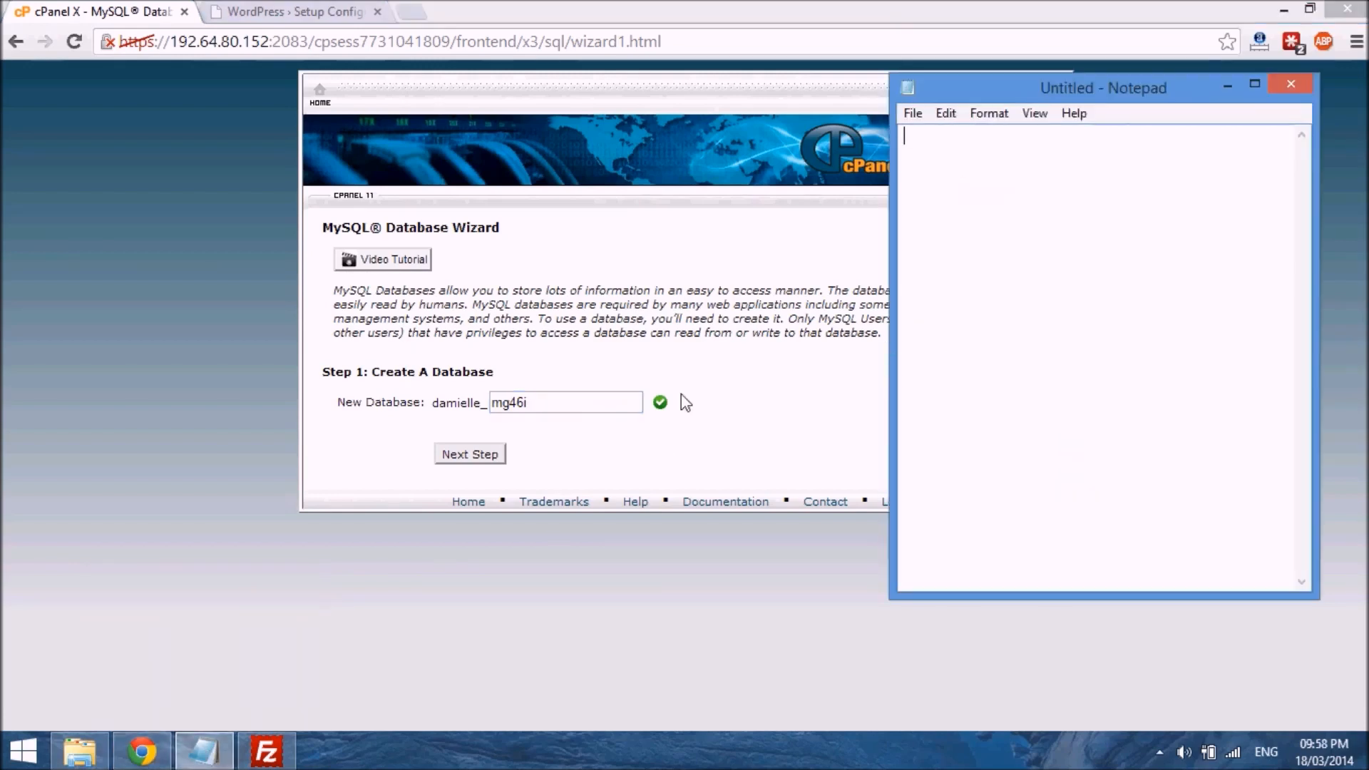
click(470, 455)
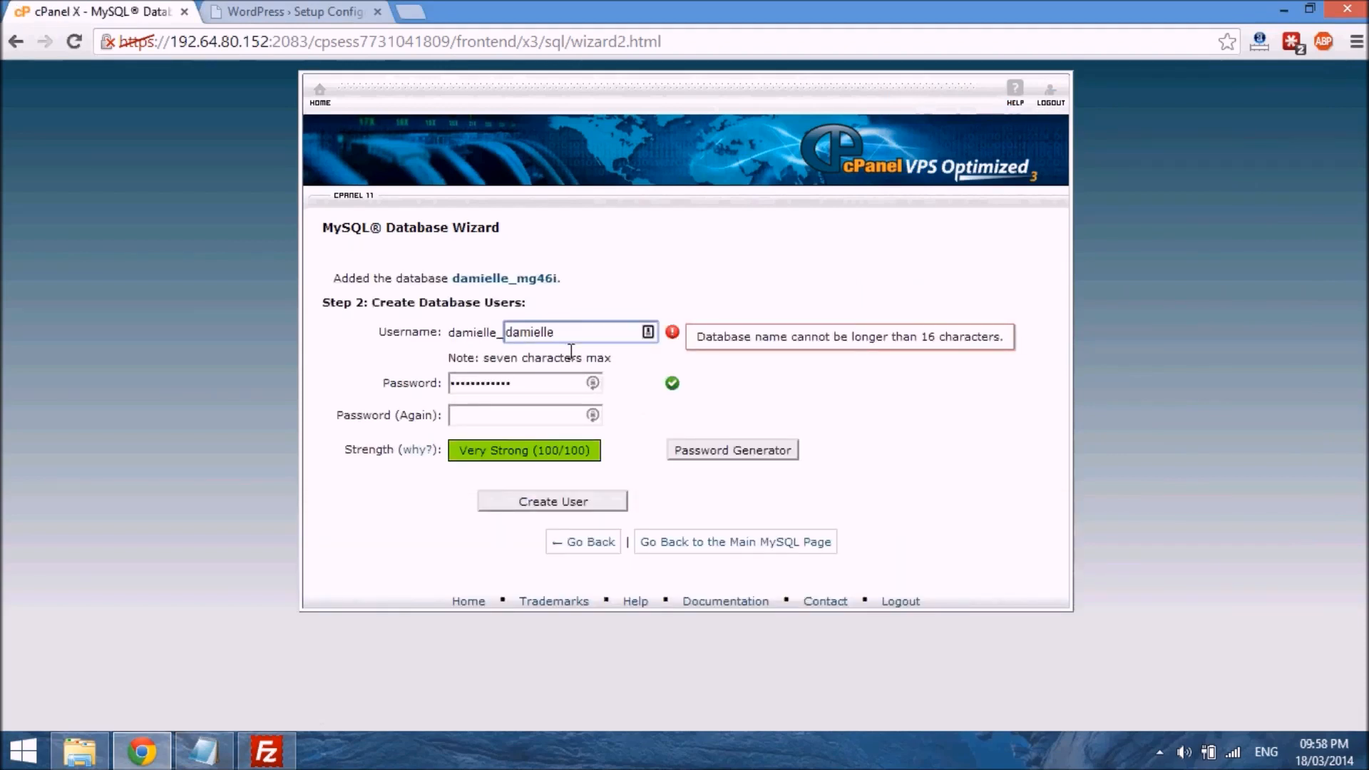
Replace the prefilled username with one starting 'h' and clear the password field.
key(ctrl+a)
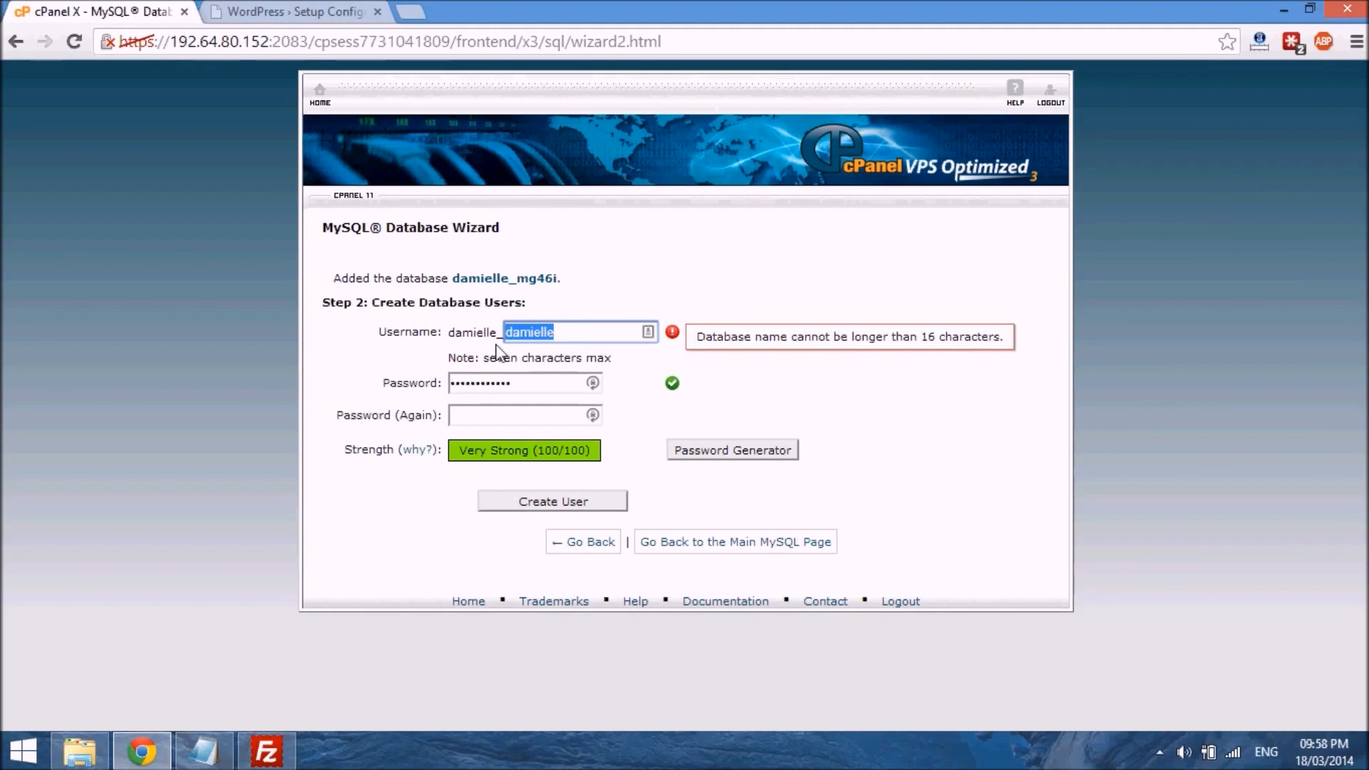
text(hmf4t)
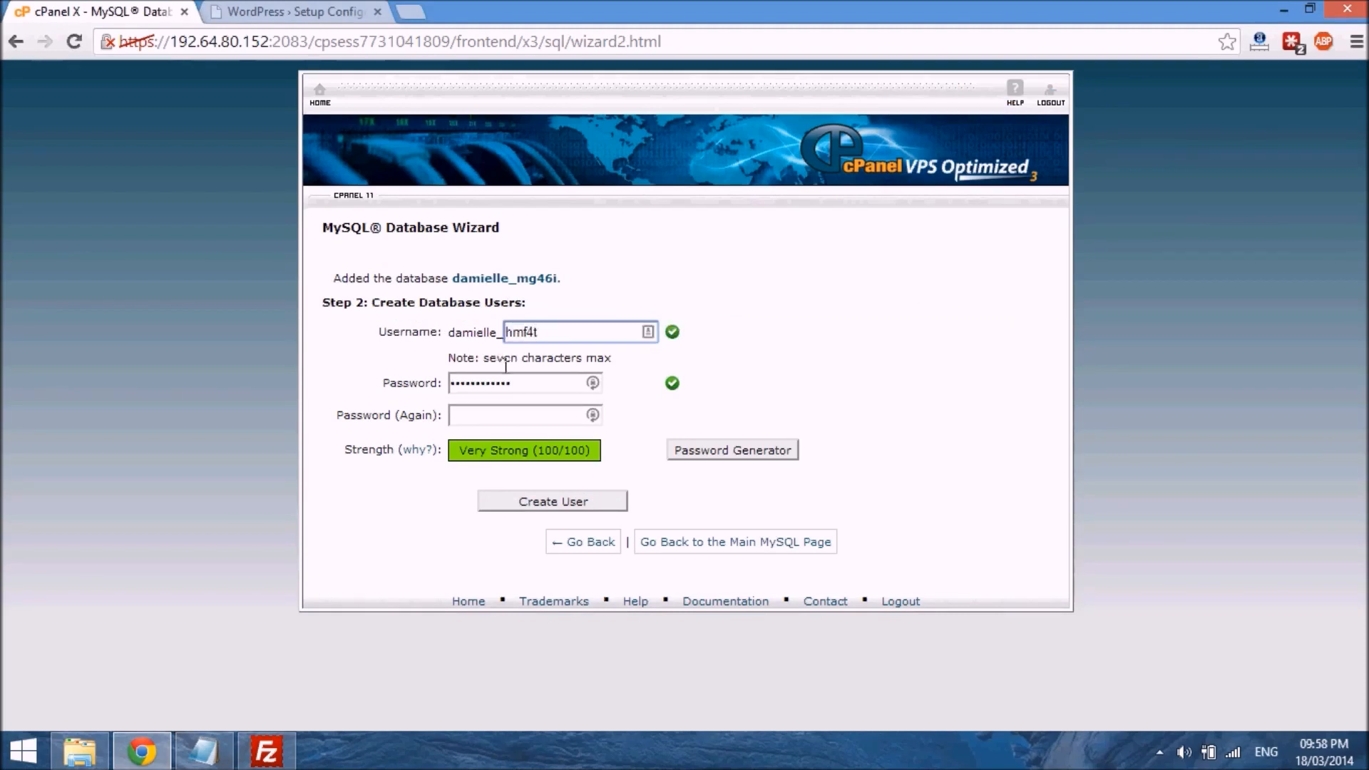
drag(506, 365, 380, 395)
click(527, 388)
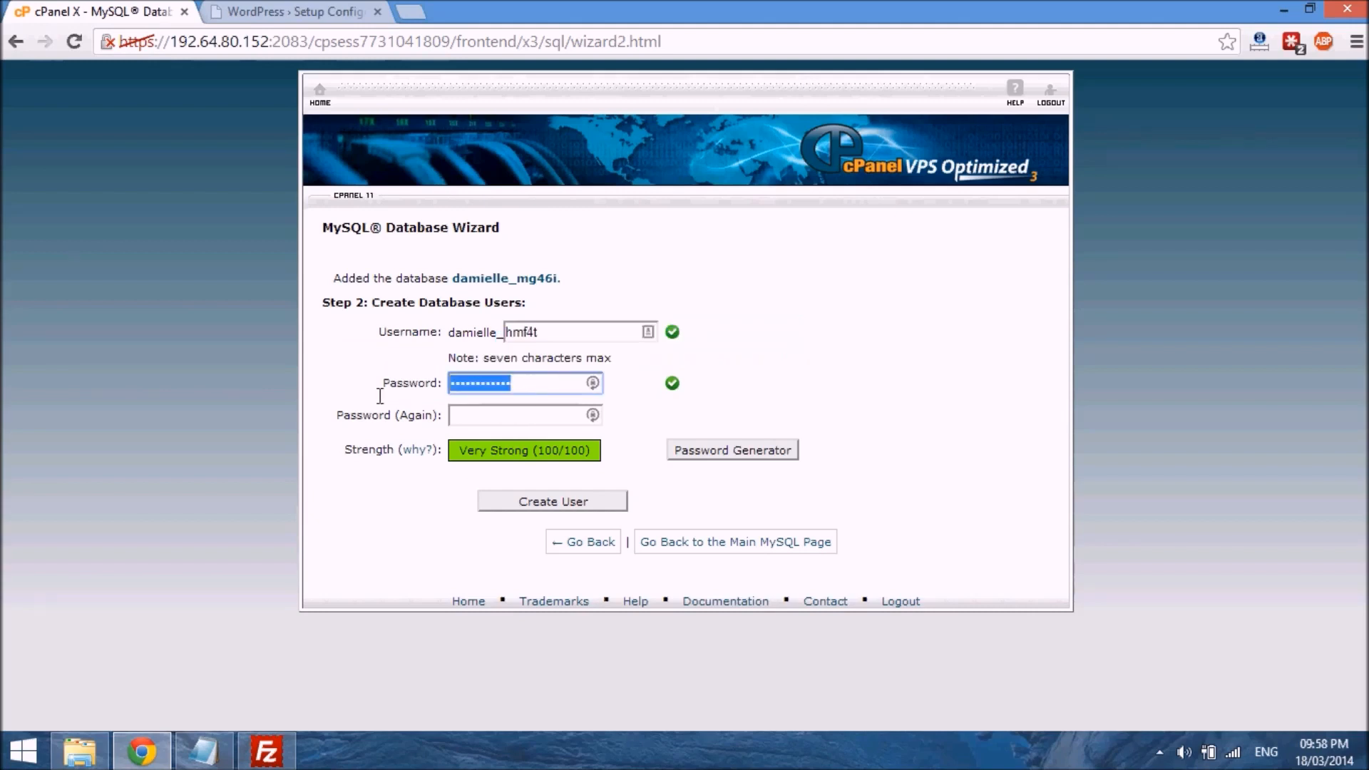
key(BackSpace)
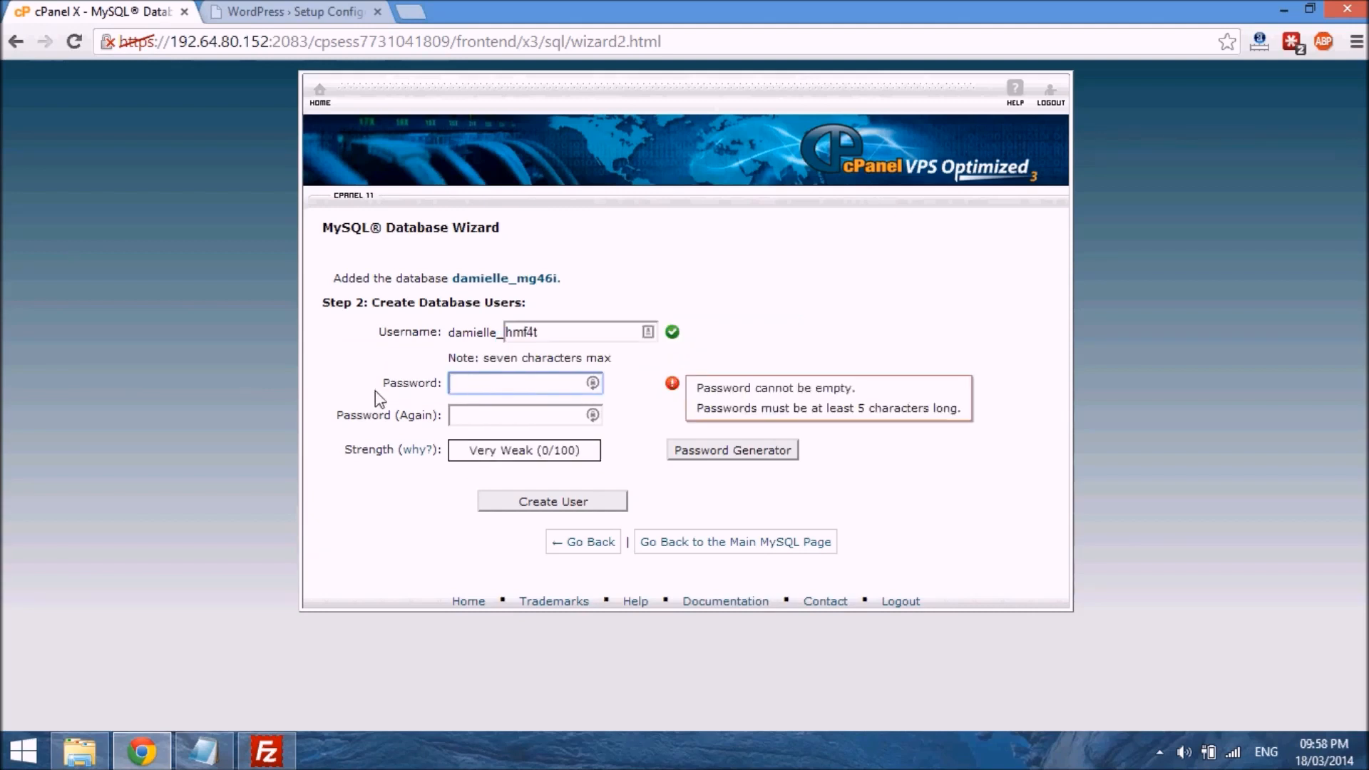
Generate a strong password, copy it, confirm it's saved, and use it in both fields.
click(706, 460)
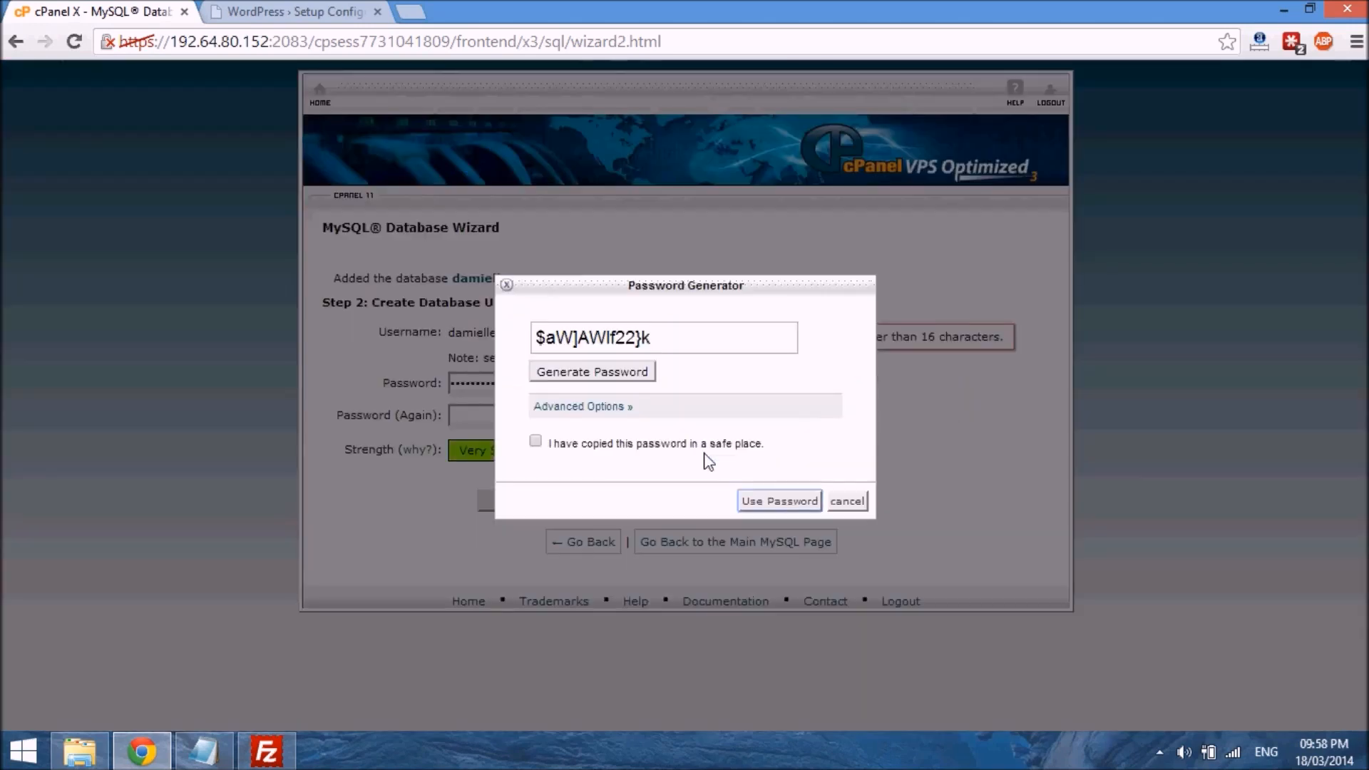
drag(674, 348, 514, 353)
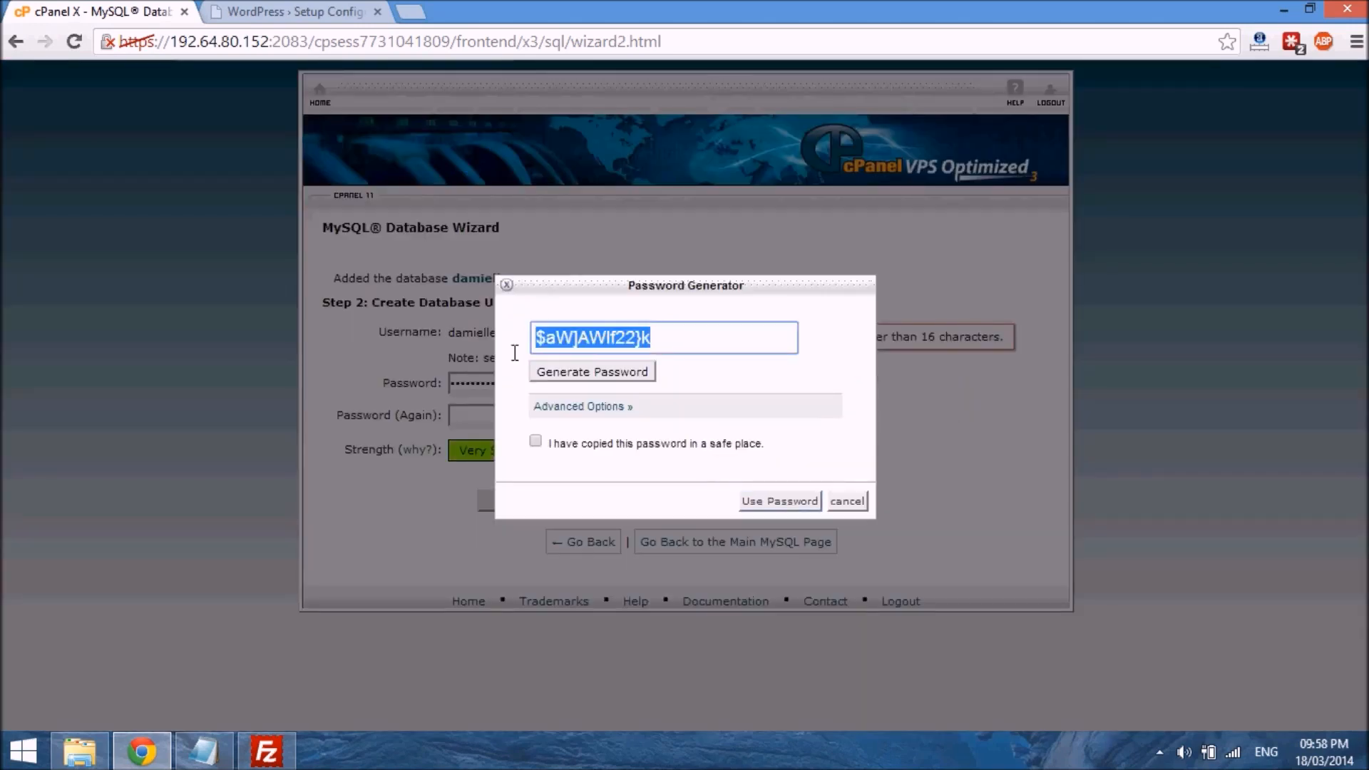
right_click(581, 338)
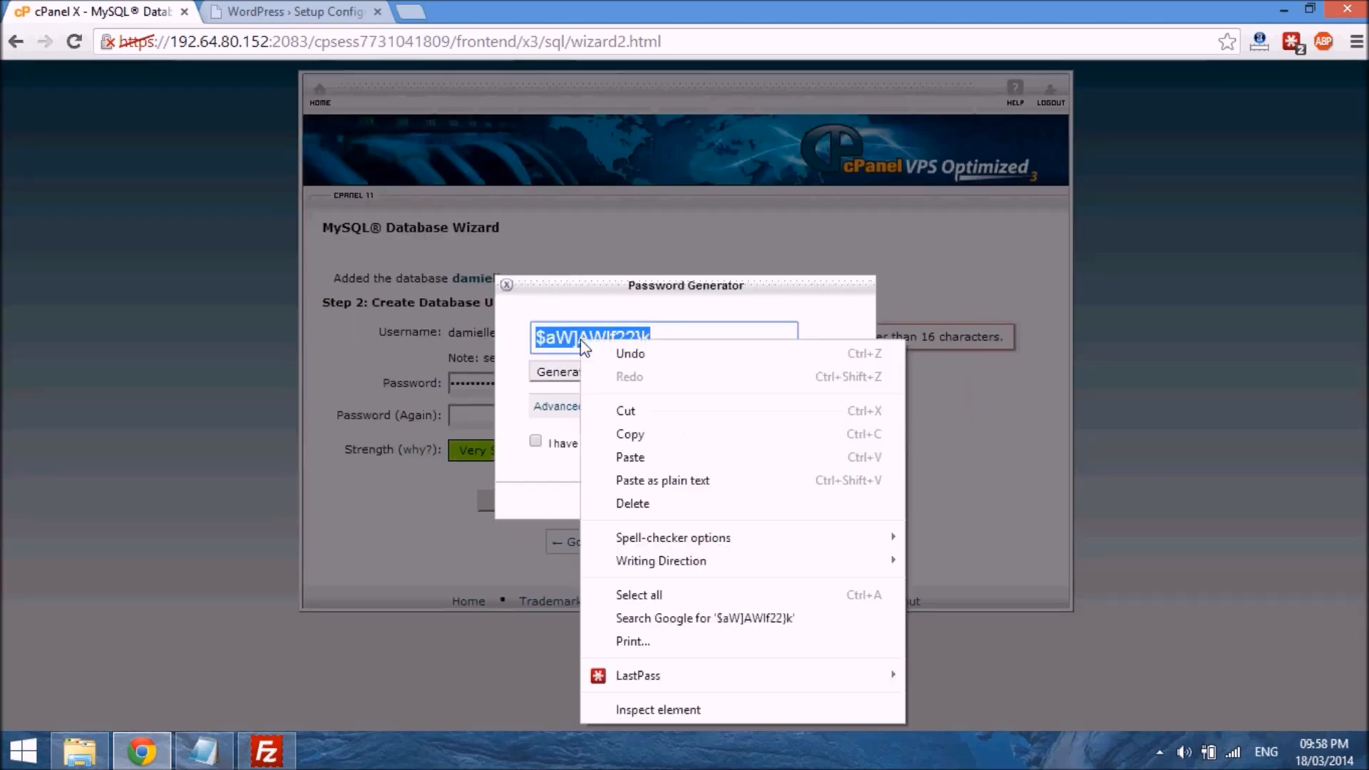
click(646, 443)
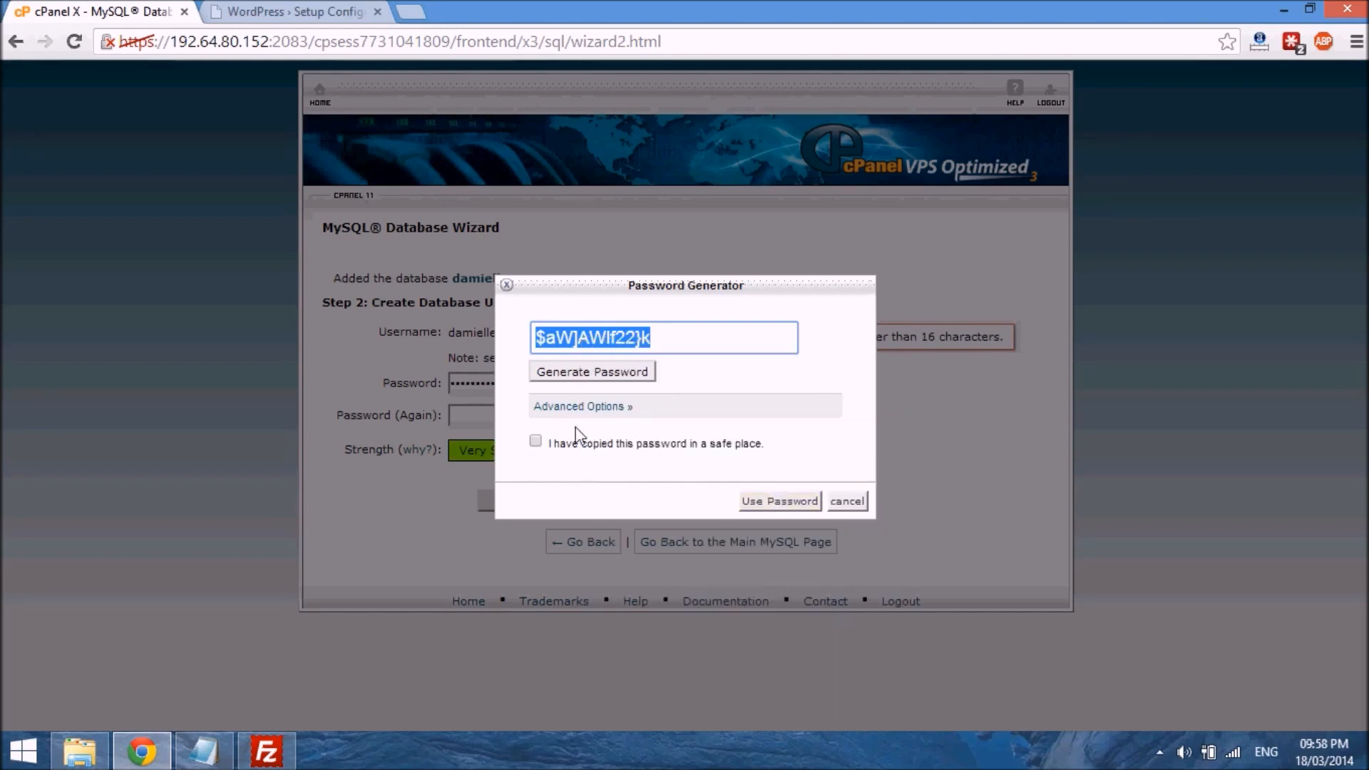
click(534, 440)
click(767, 500)
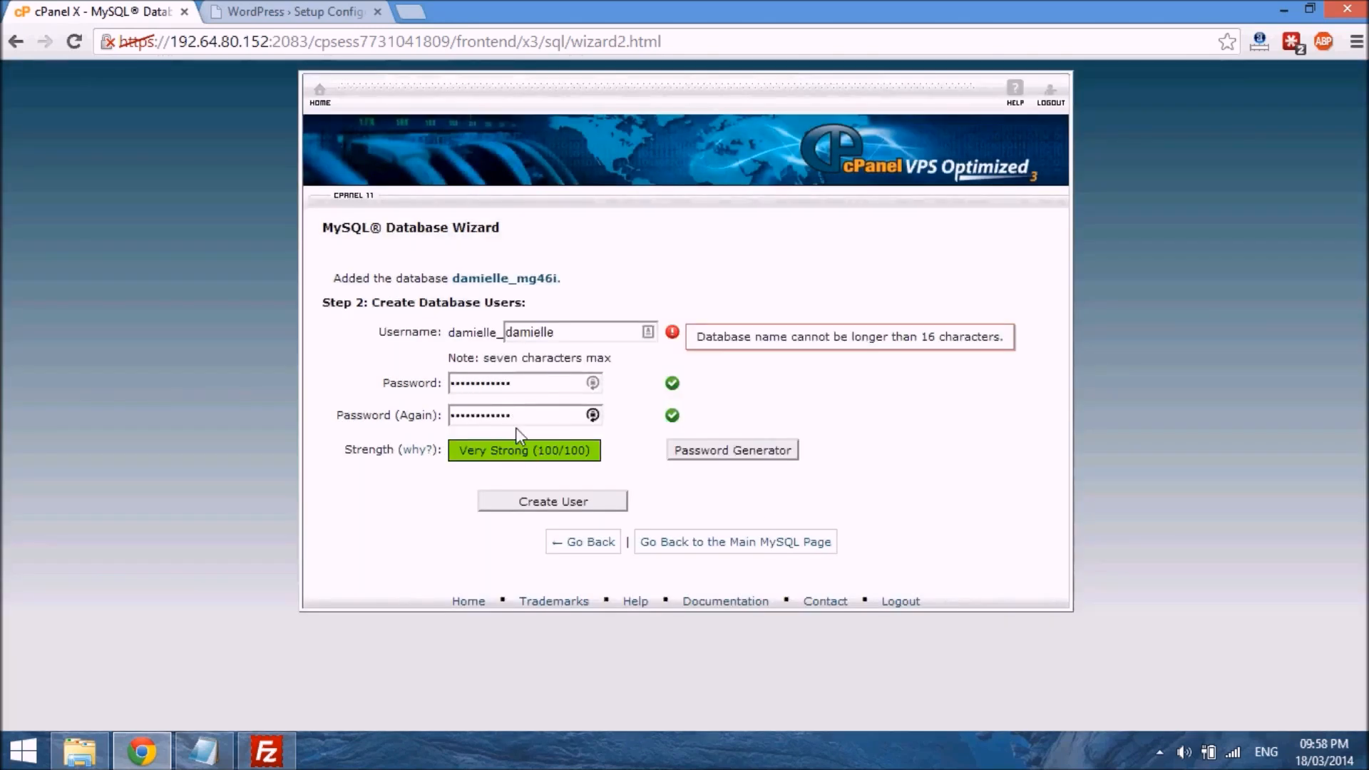
Save the generated password in Notepad after a 'passw' label.
click(207, 761)
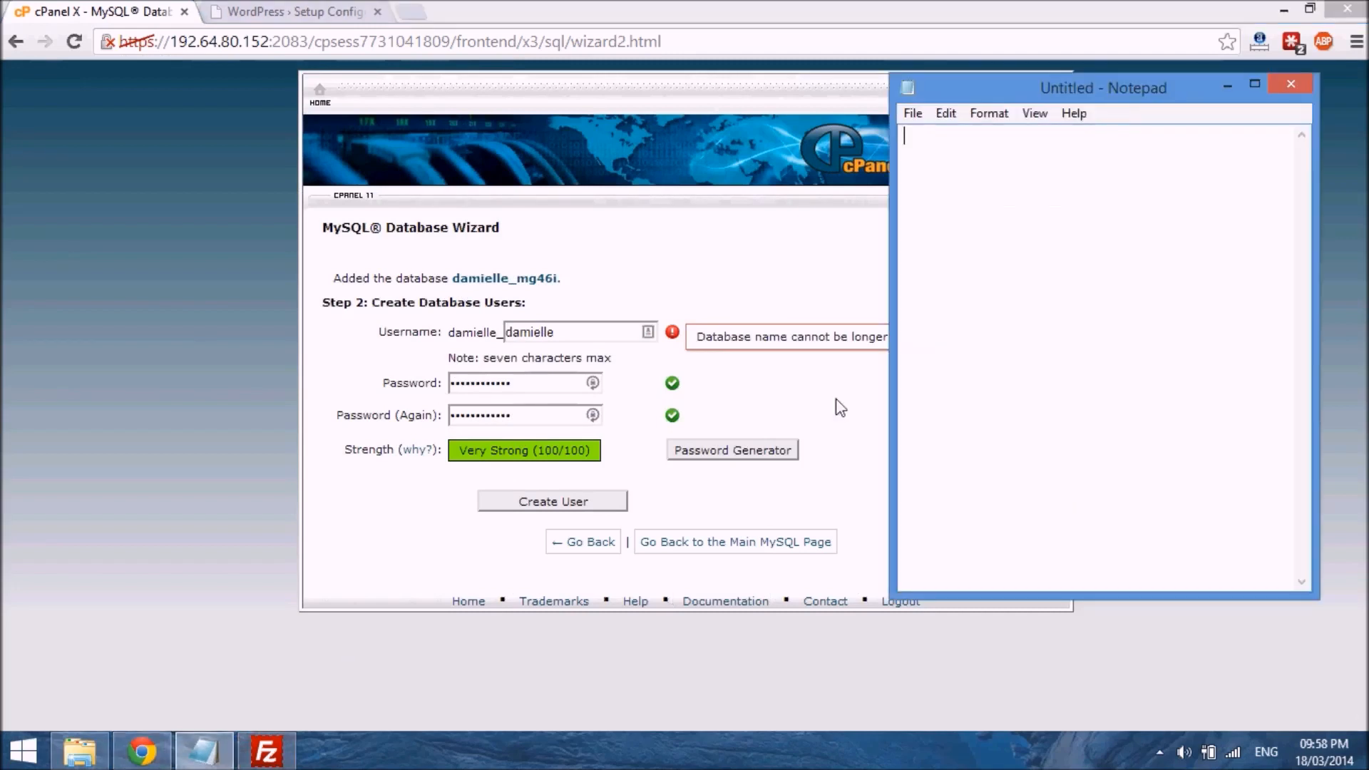
text(password :)
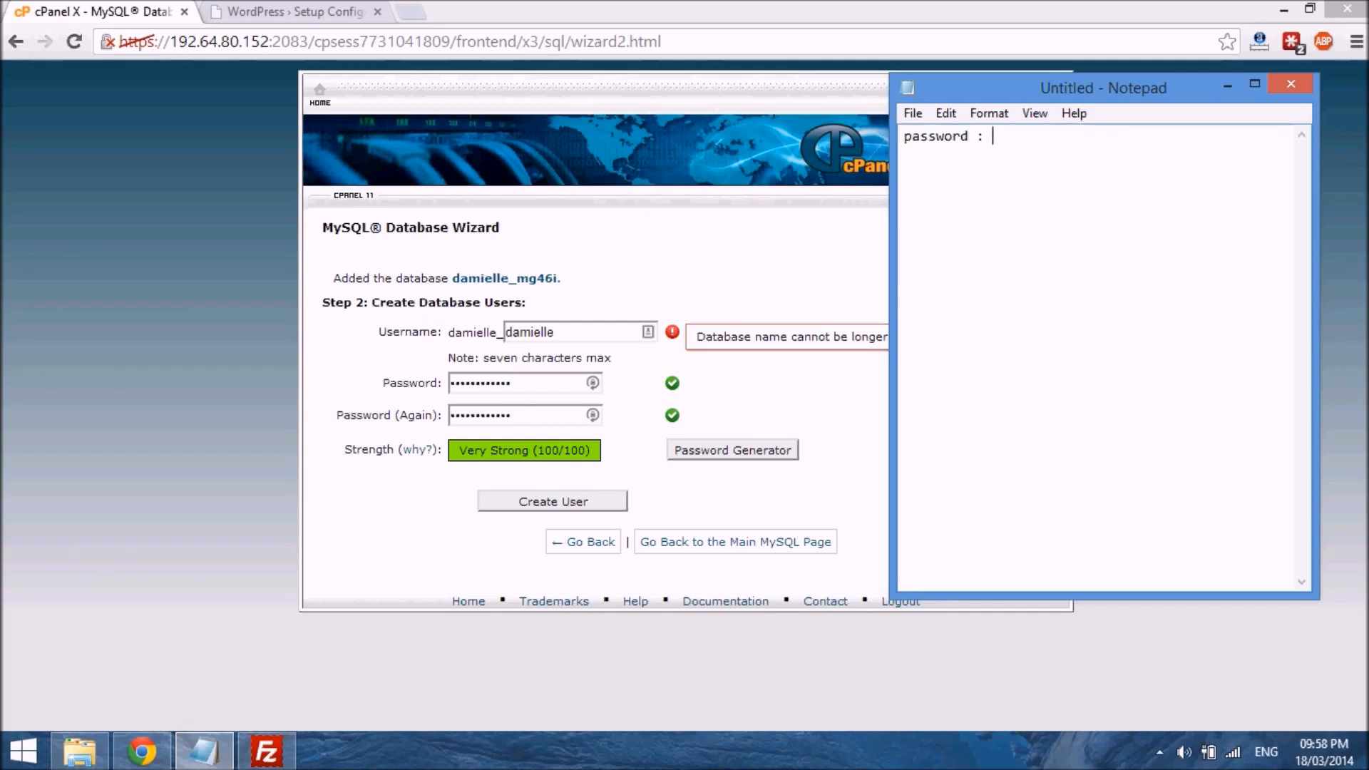
key(ctrl+v)
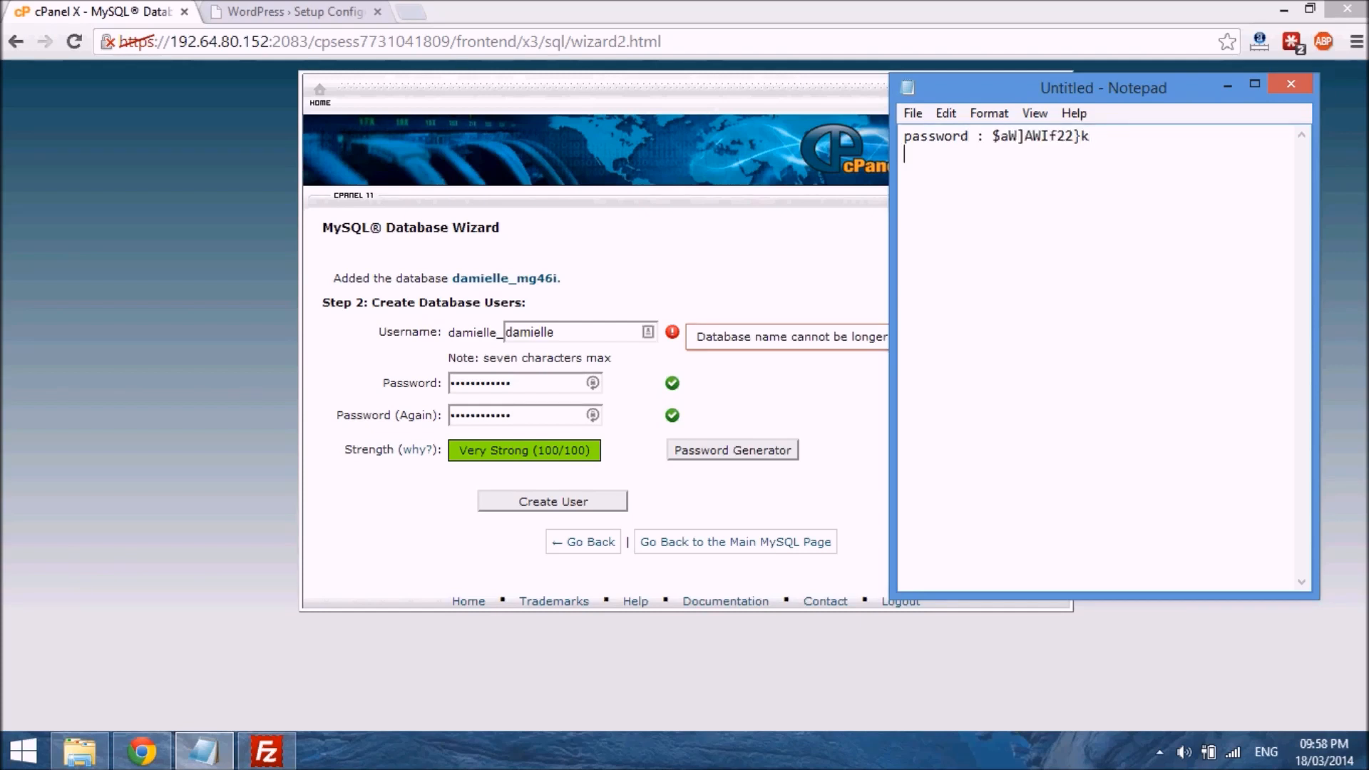
Fix the errors: re-paste the matching password, shorten the username to end in ghf56, create the user.
click(576, 502)
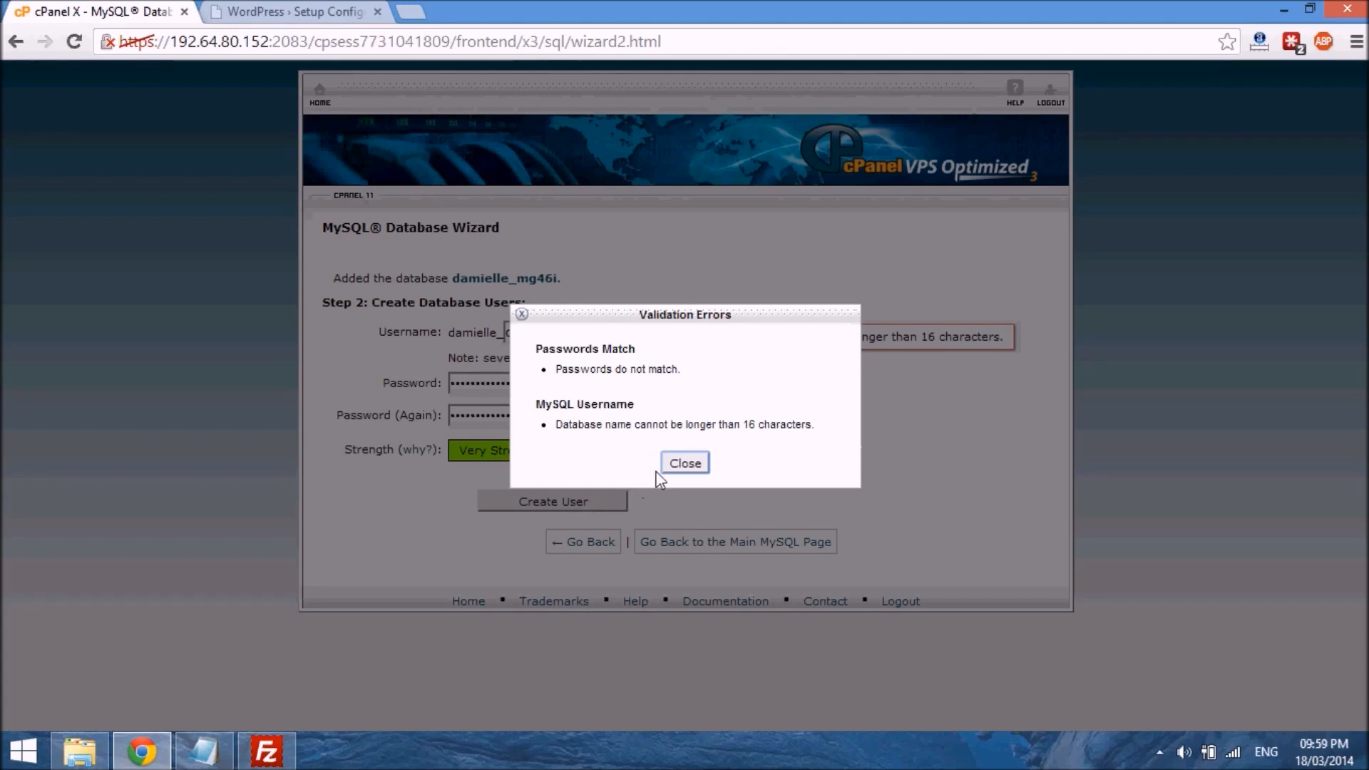
click(683, 462)
drag(545, 389, 324, 412)
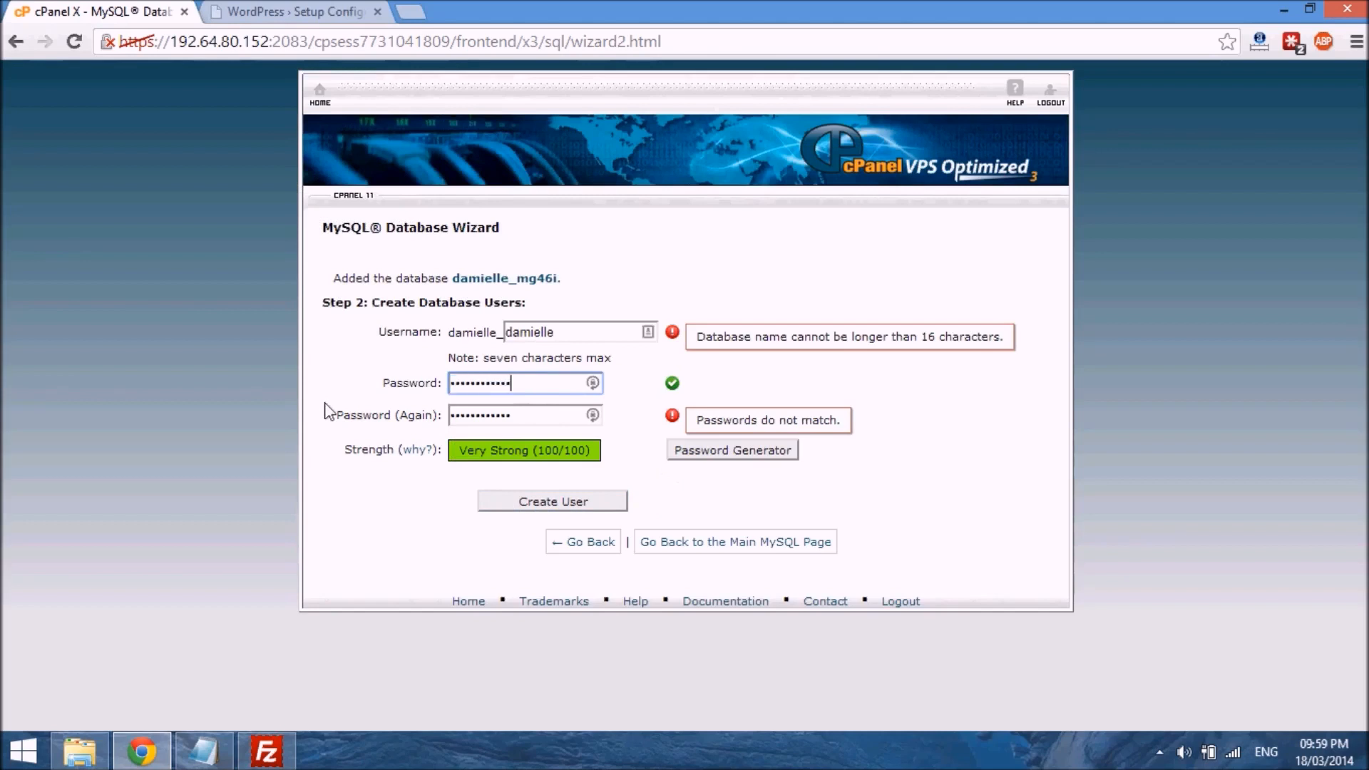
drag(532, 421, 362, 422)
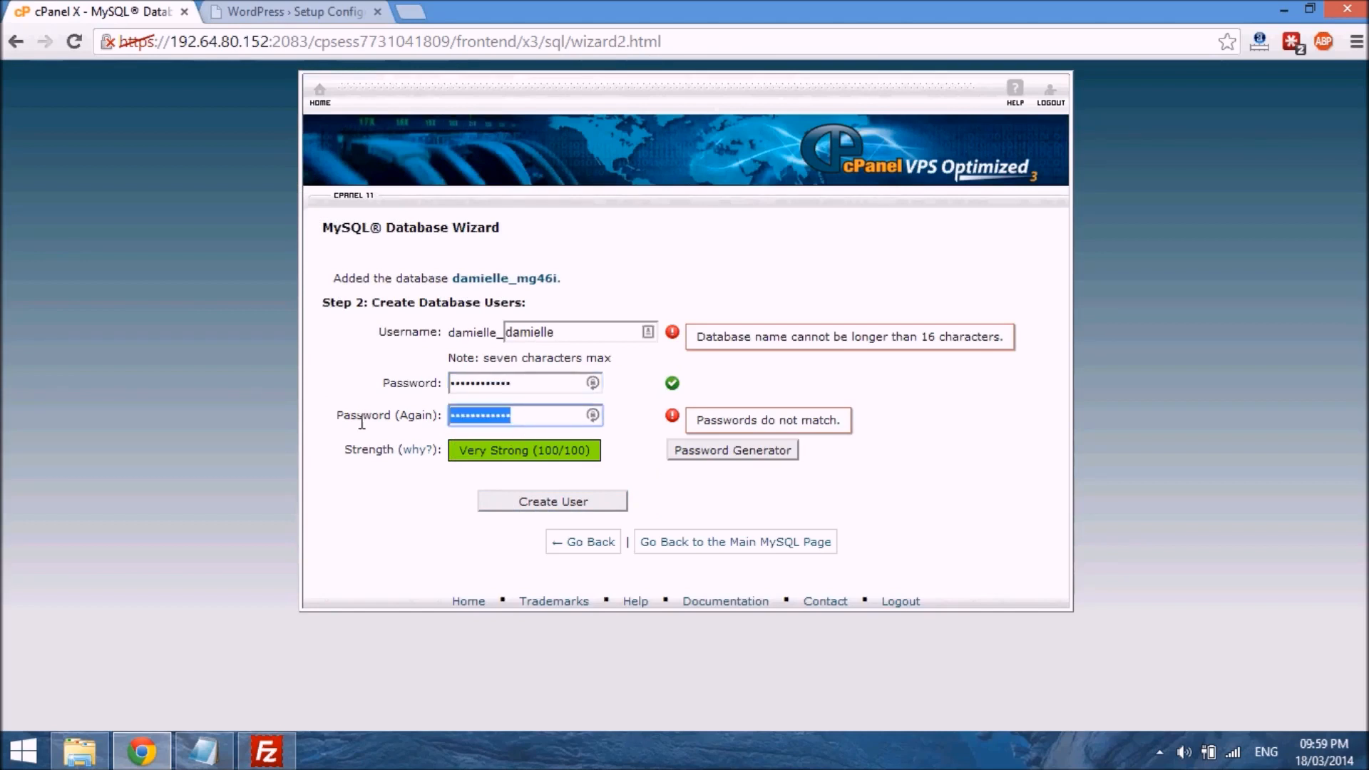
key(ctrl+v)
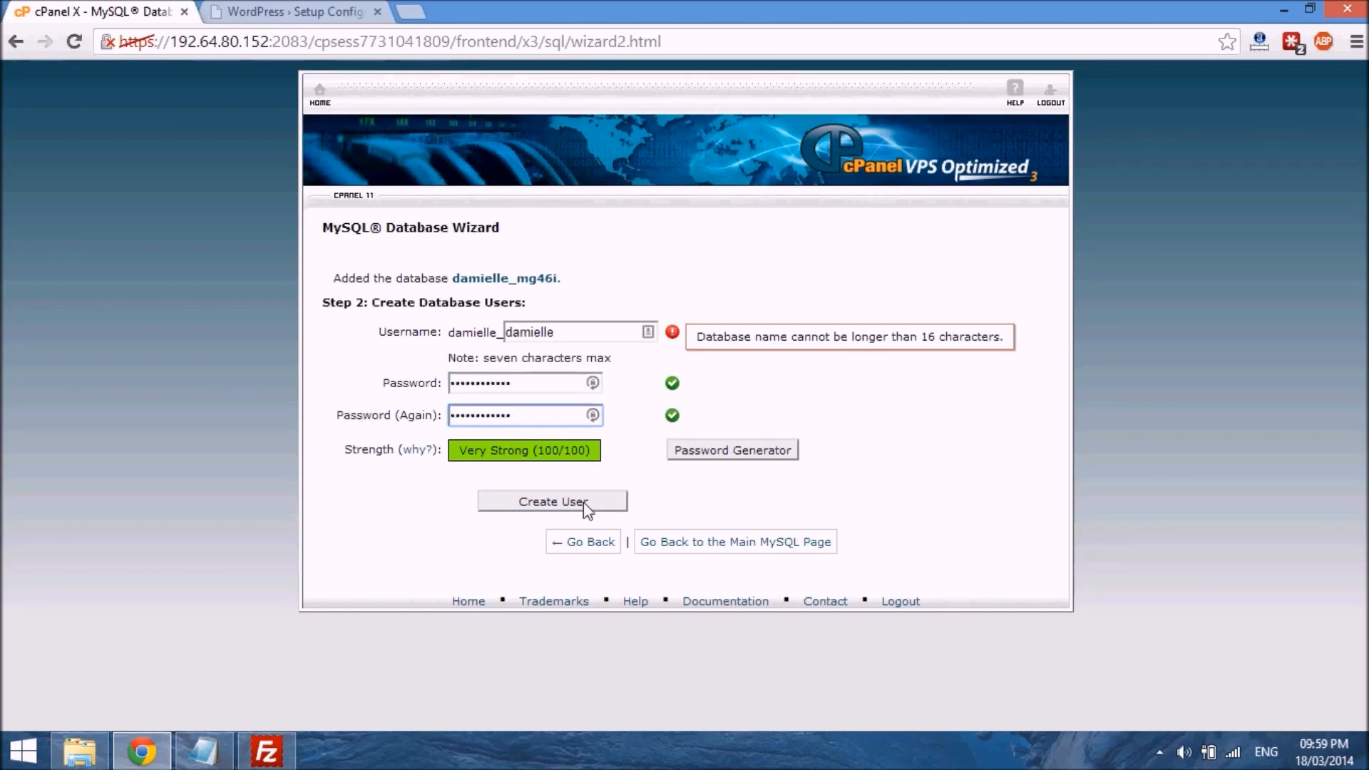
drag(640, 332, 411, 335)
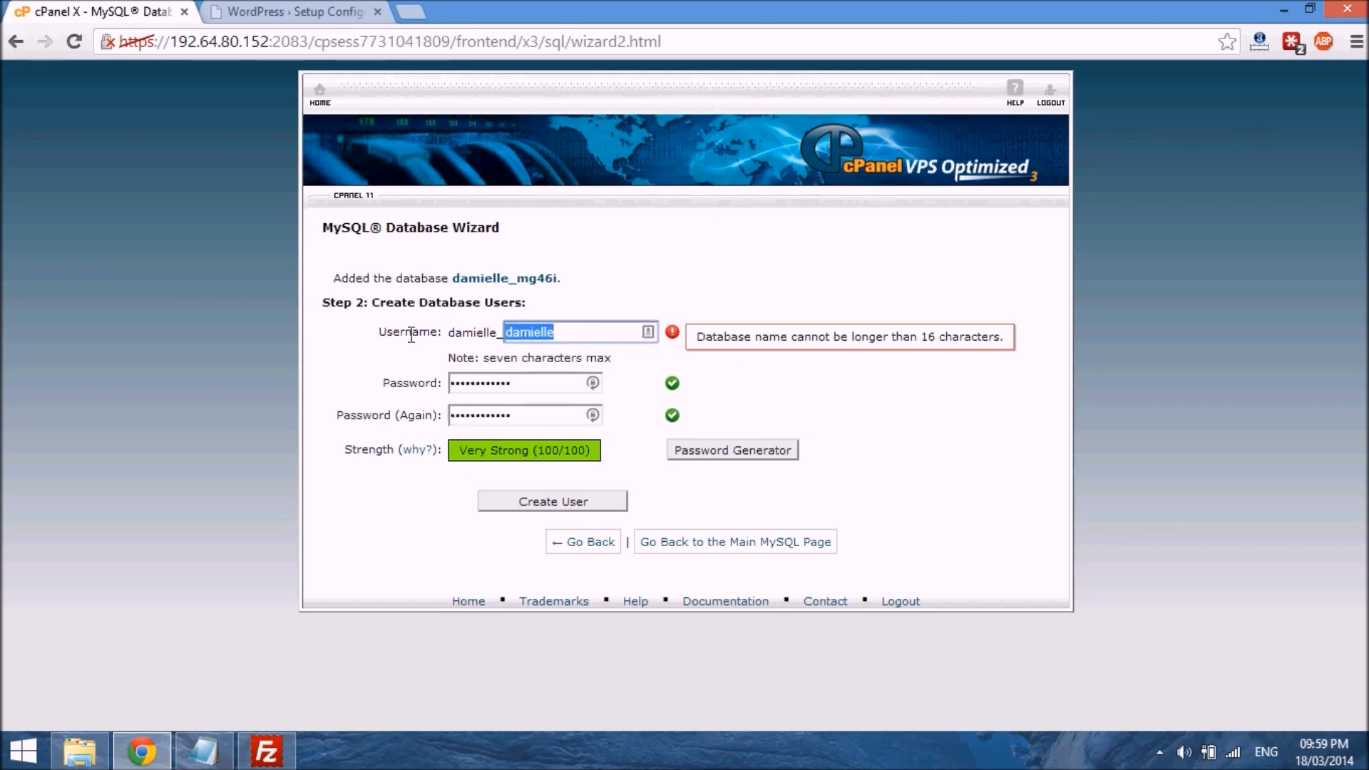
text(ghf56)
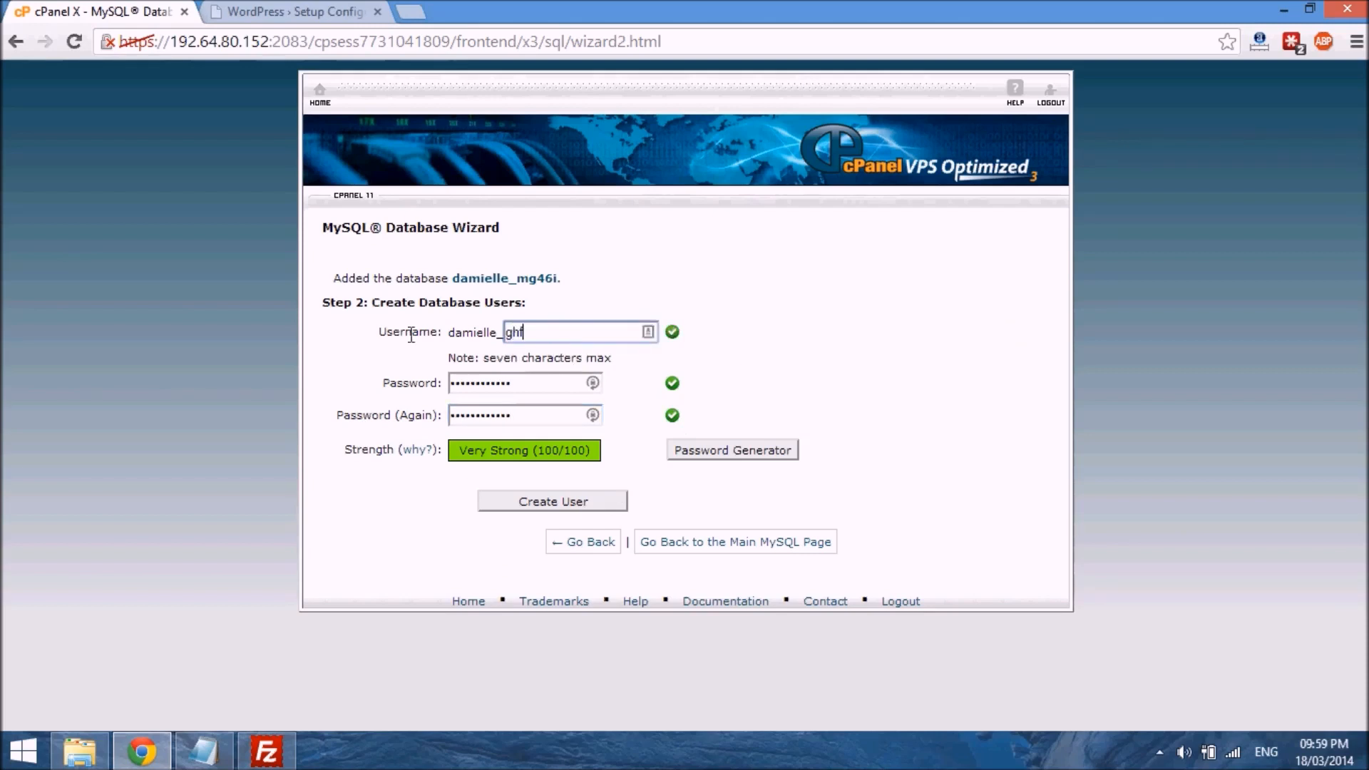
click(570, 503)
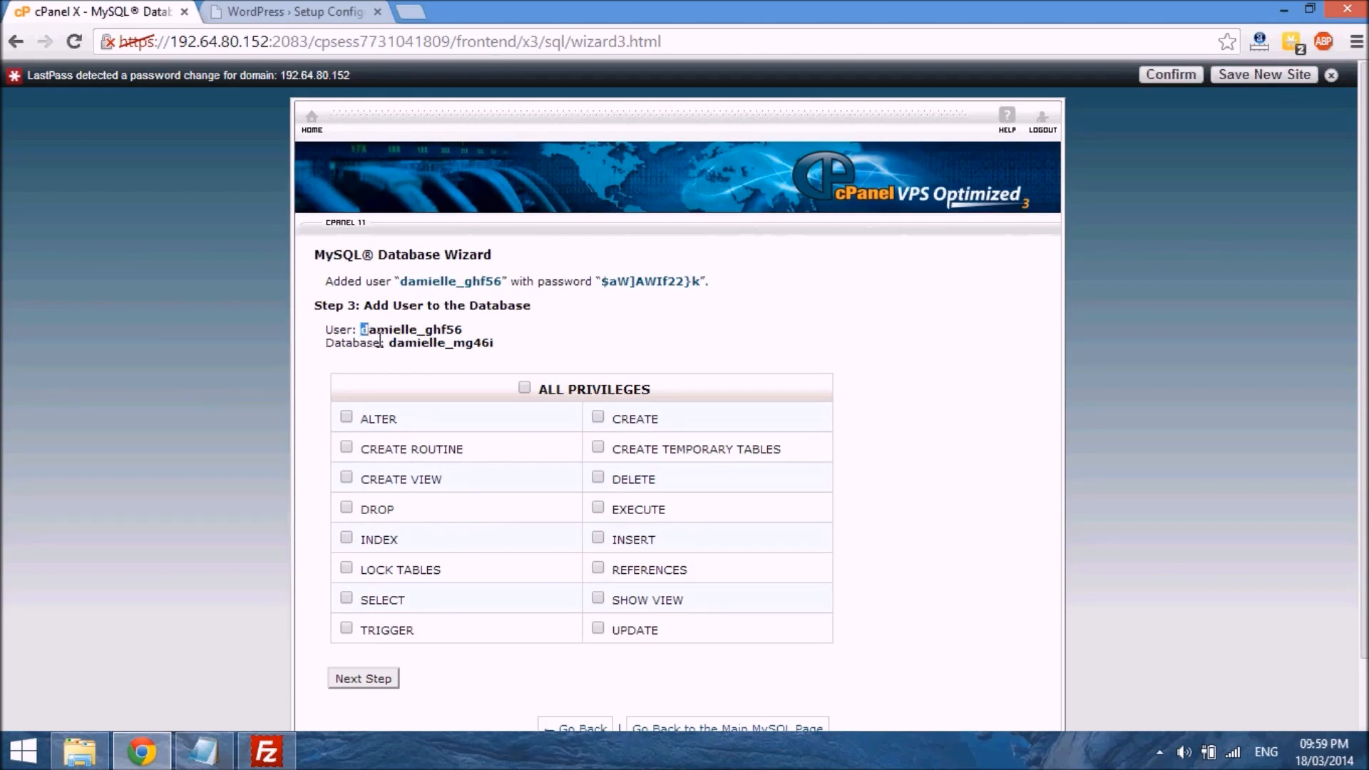
Copy the new database username into Notepad on a 'user:' line.
drag(360, 330, 472, 336)
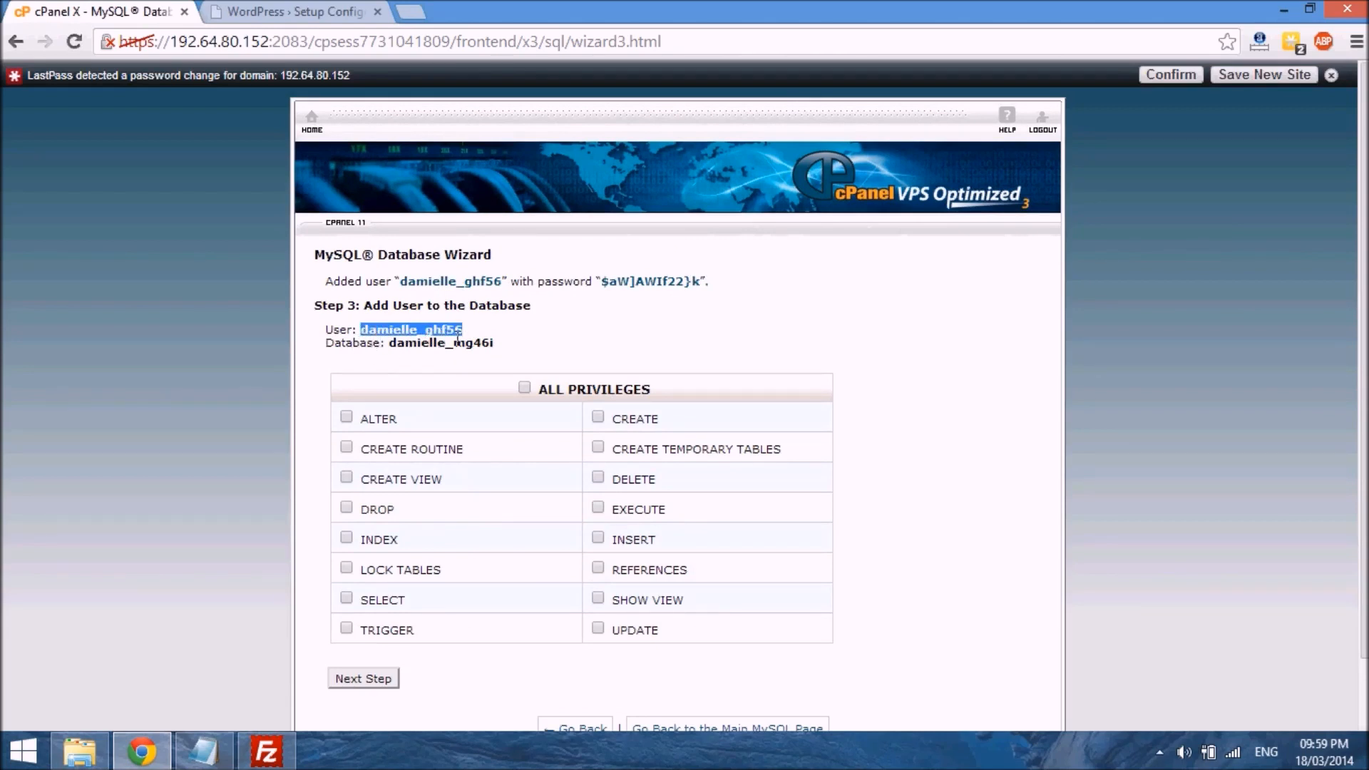
right_click(450, 331)
click(497, 345)
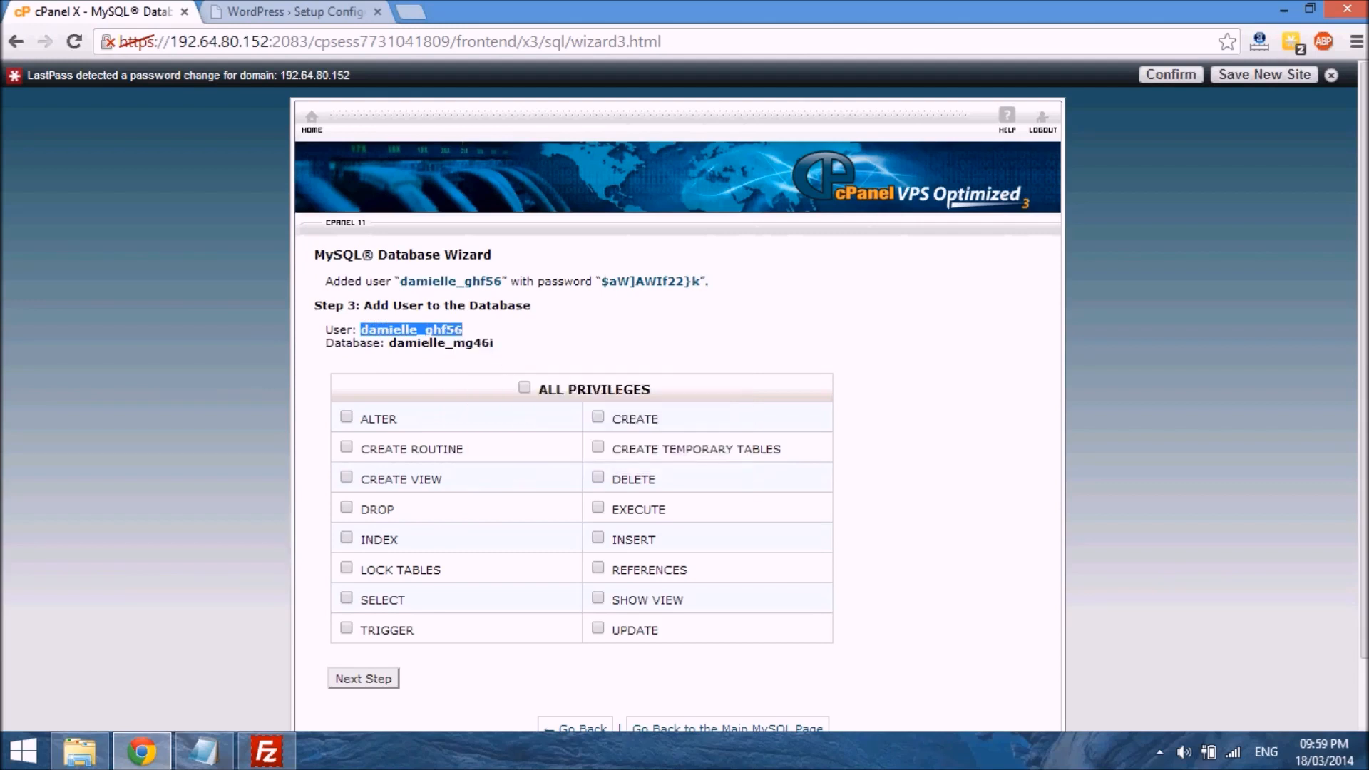
click(203, 751)
key(Return)
text(user)
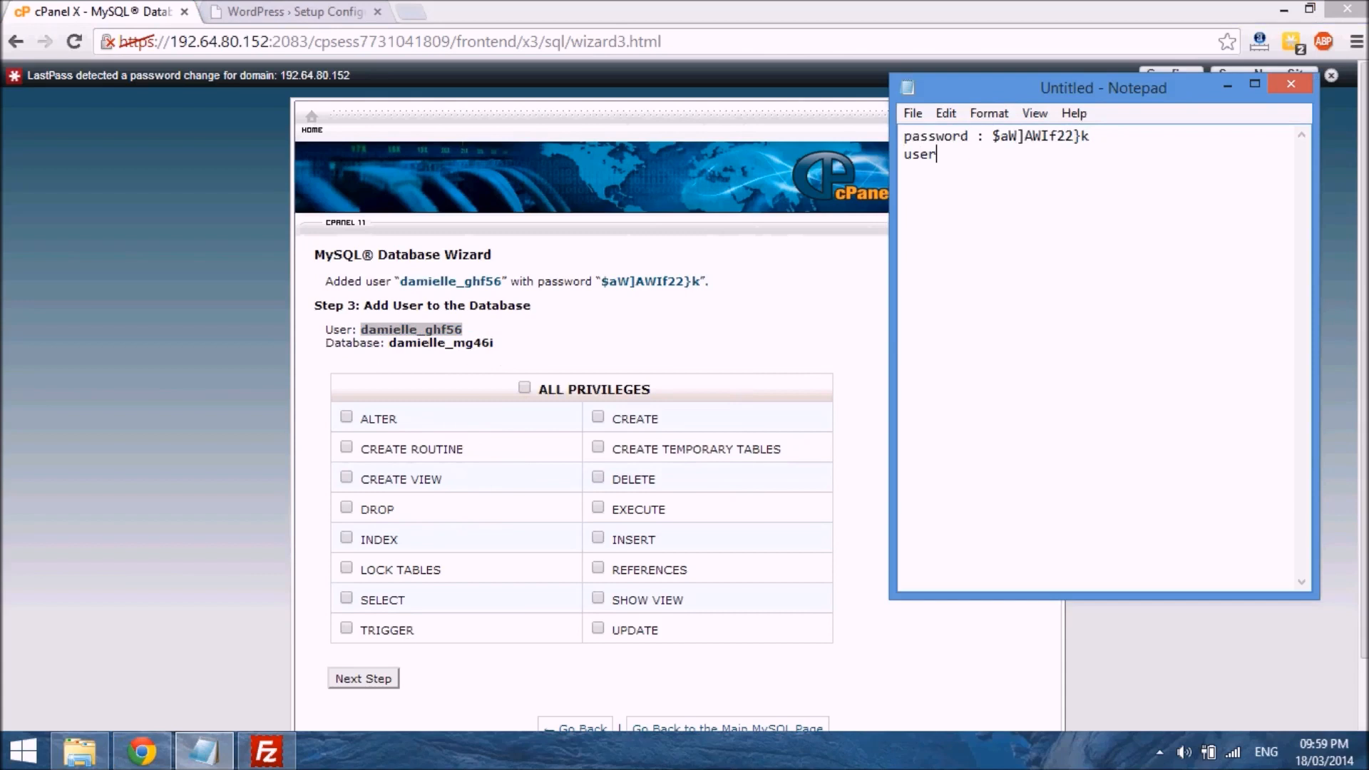
text(:)
key(ctrl+v)
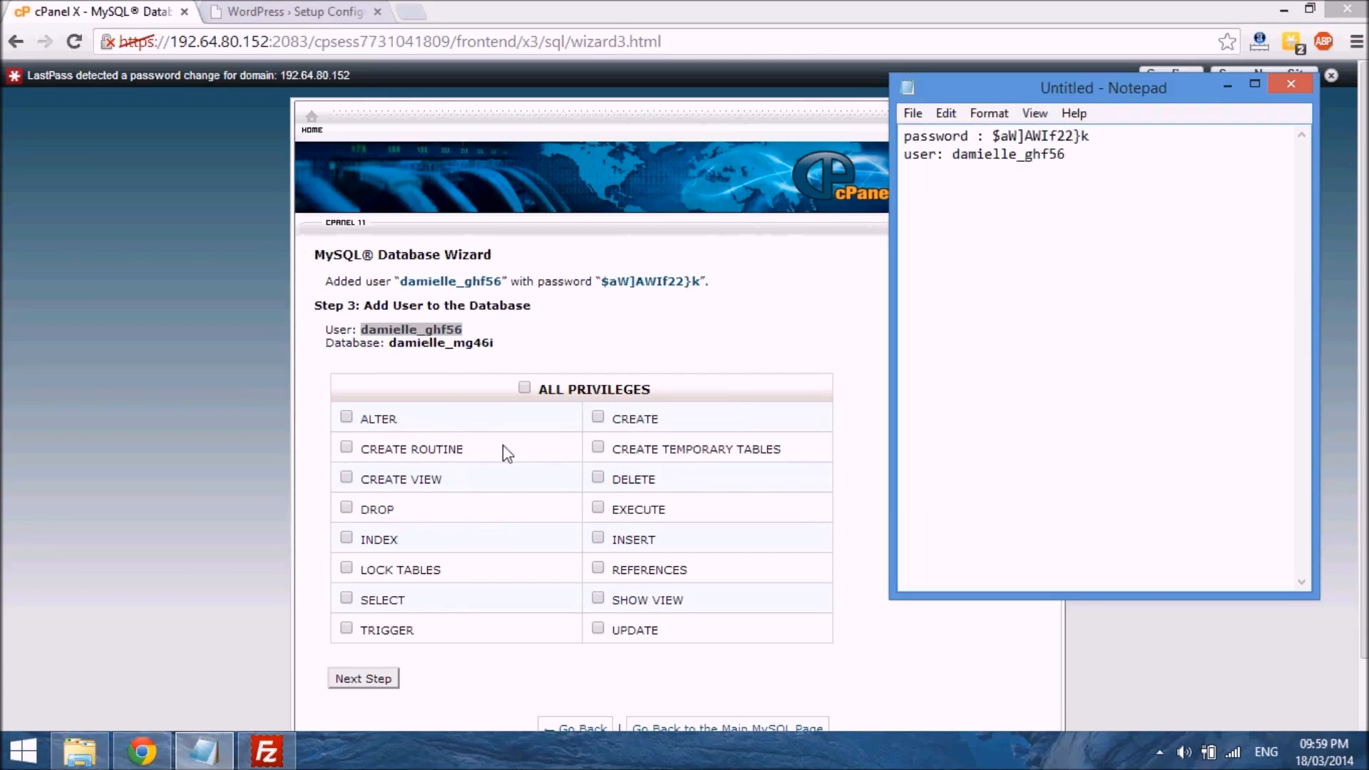
Copy the database name, start a 'db name:' line in Notepad, and return to the wizard.
drag(389, 343, 498, 349)
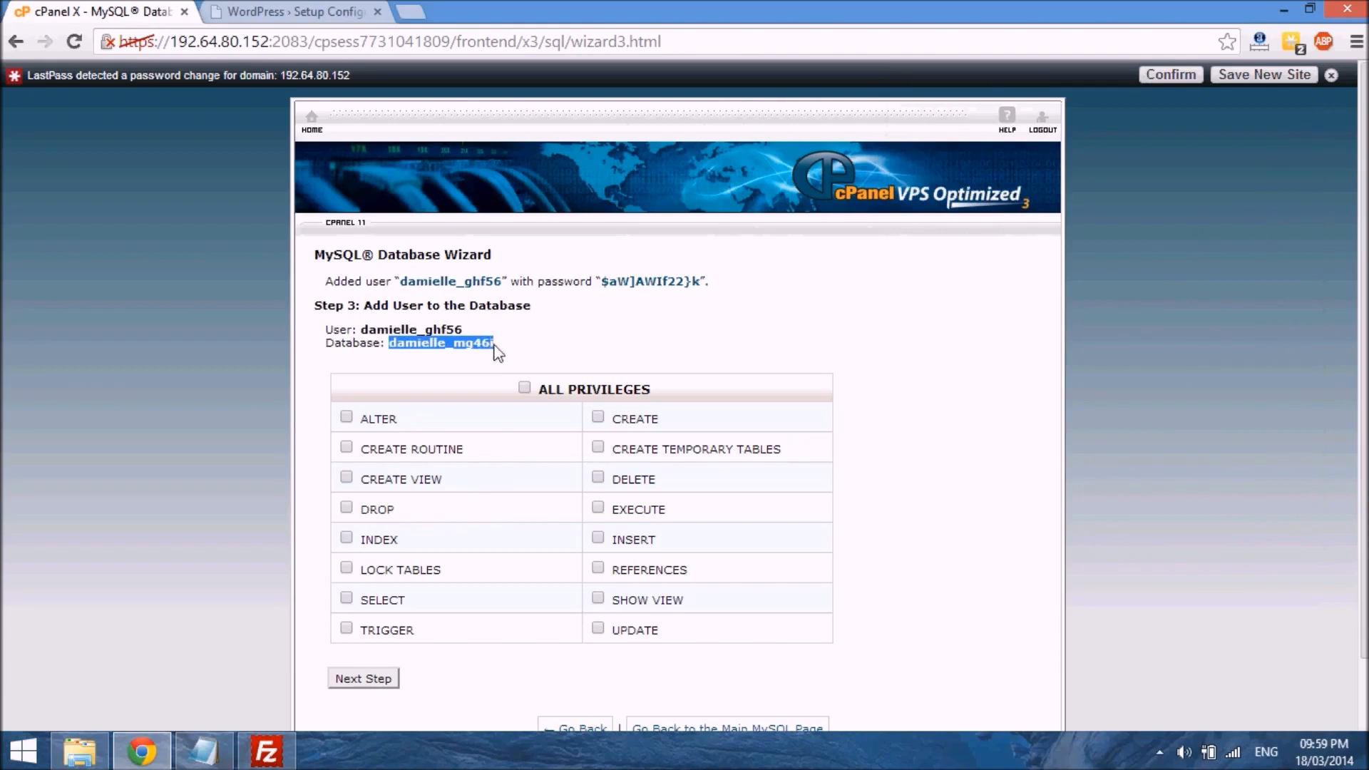
right_click(485, 348)
click(520, 355)
key(alt+Tab)
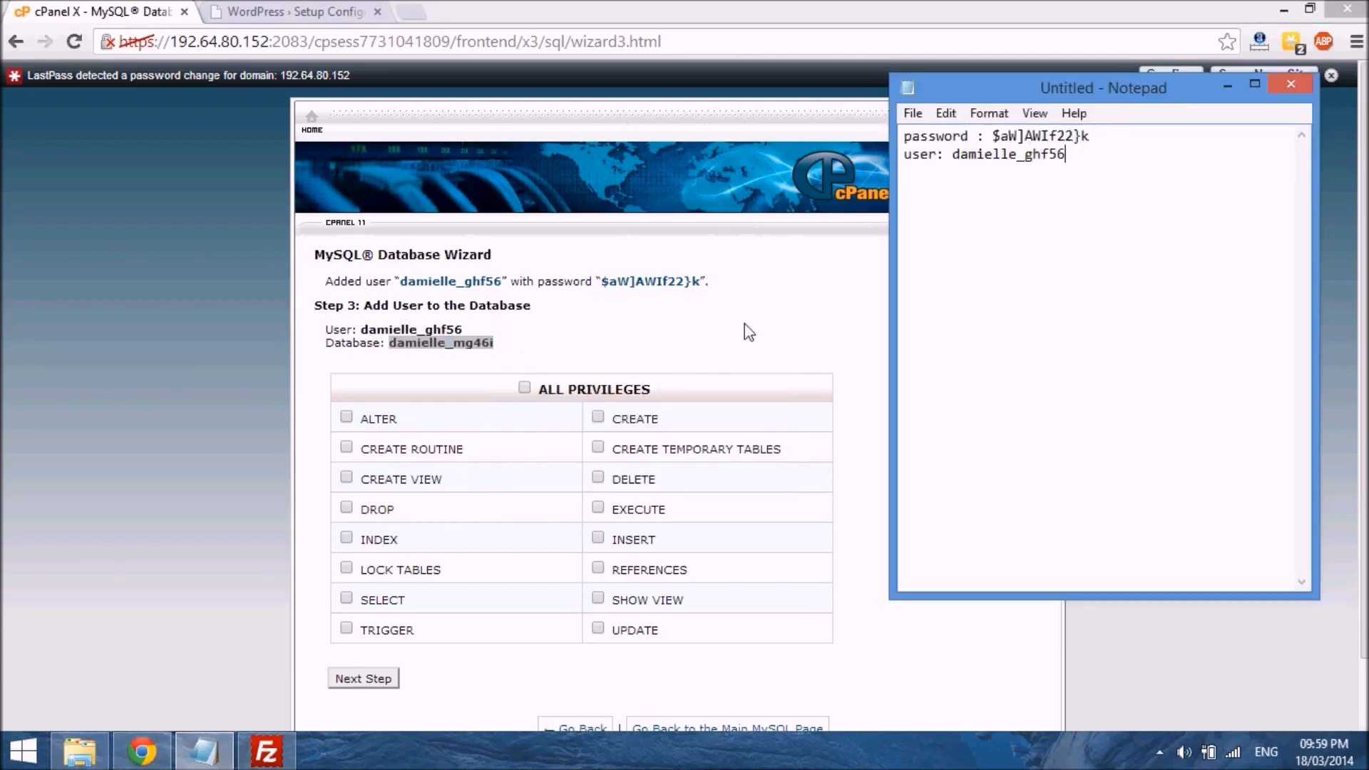
key(Return)
text(db name:)
click(283, 10)
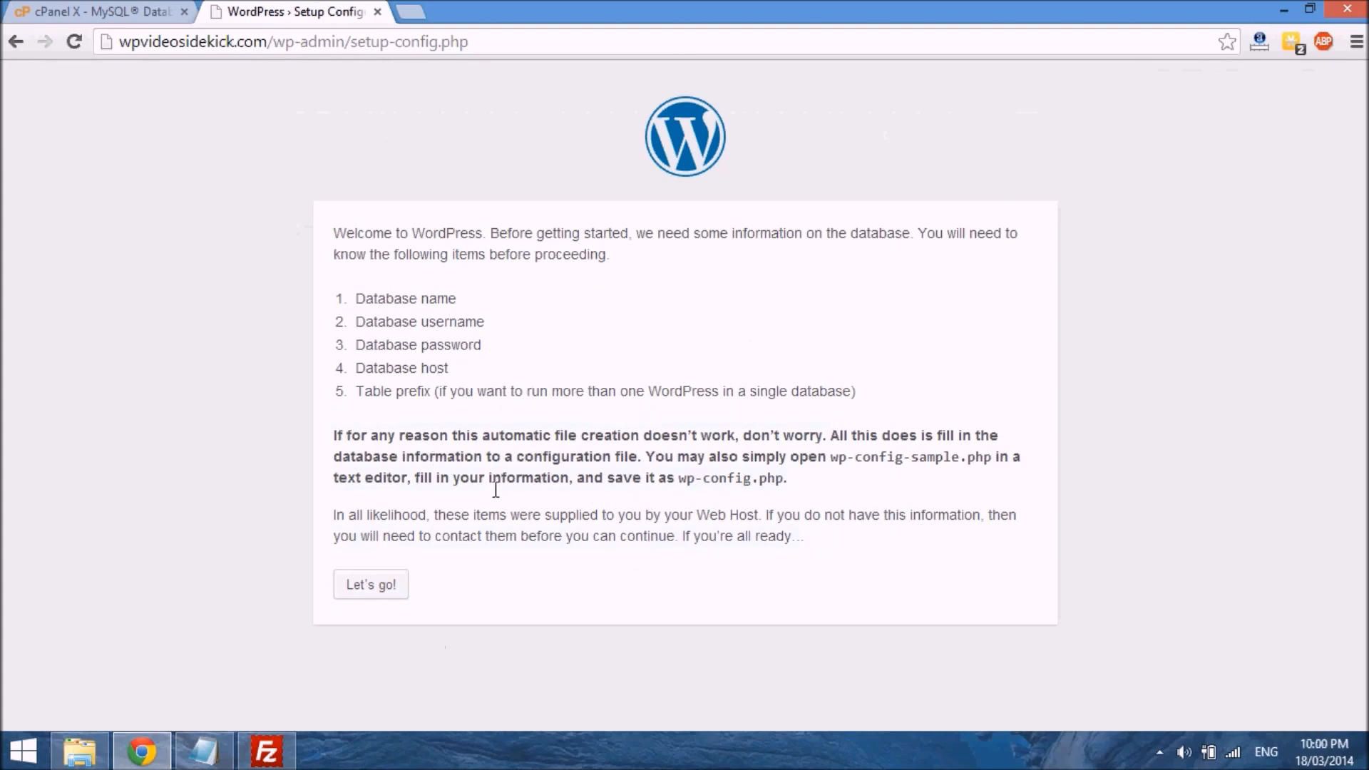
key(alt+Tab)
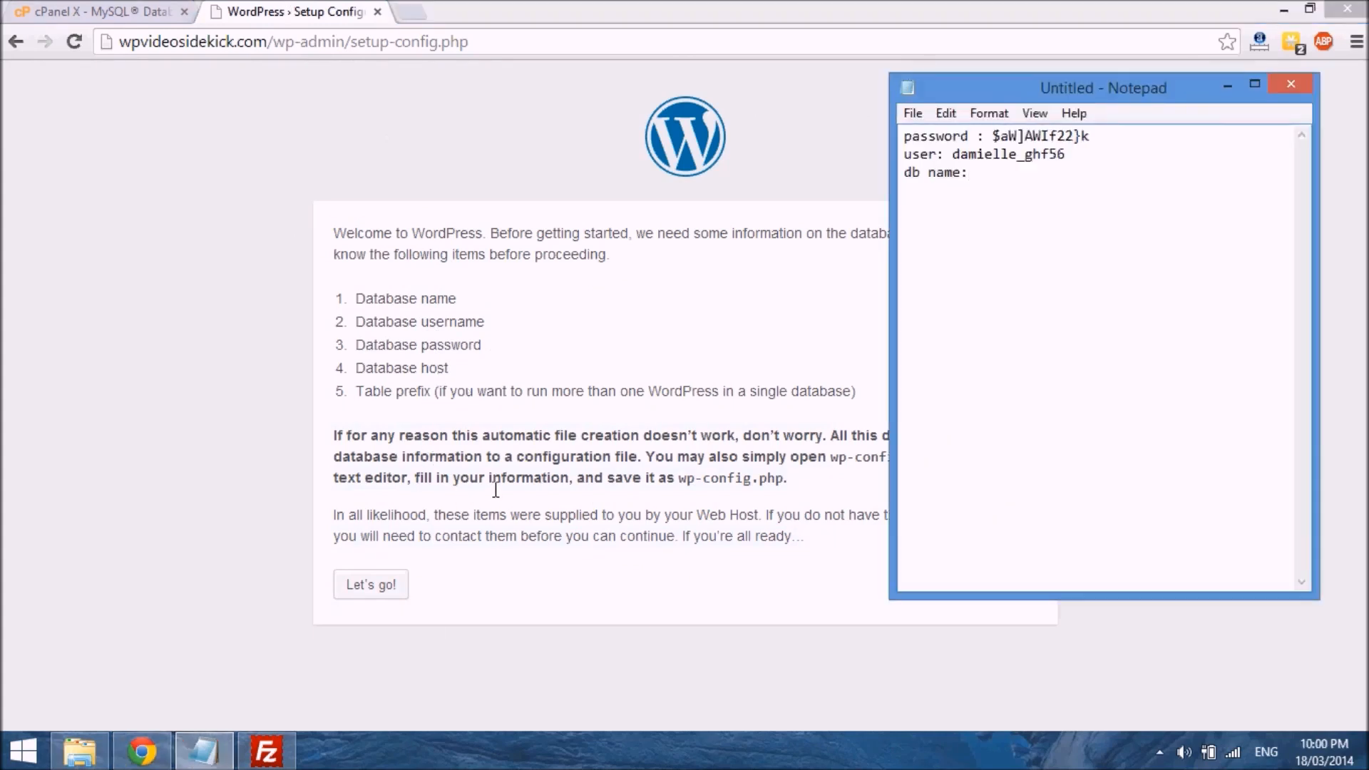
key(alt+Tab)
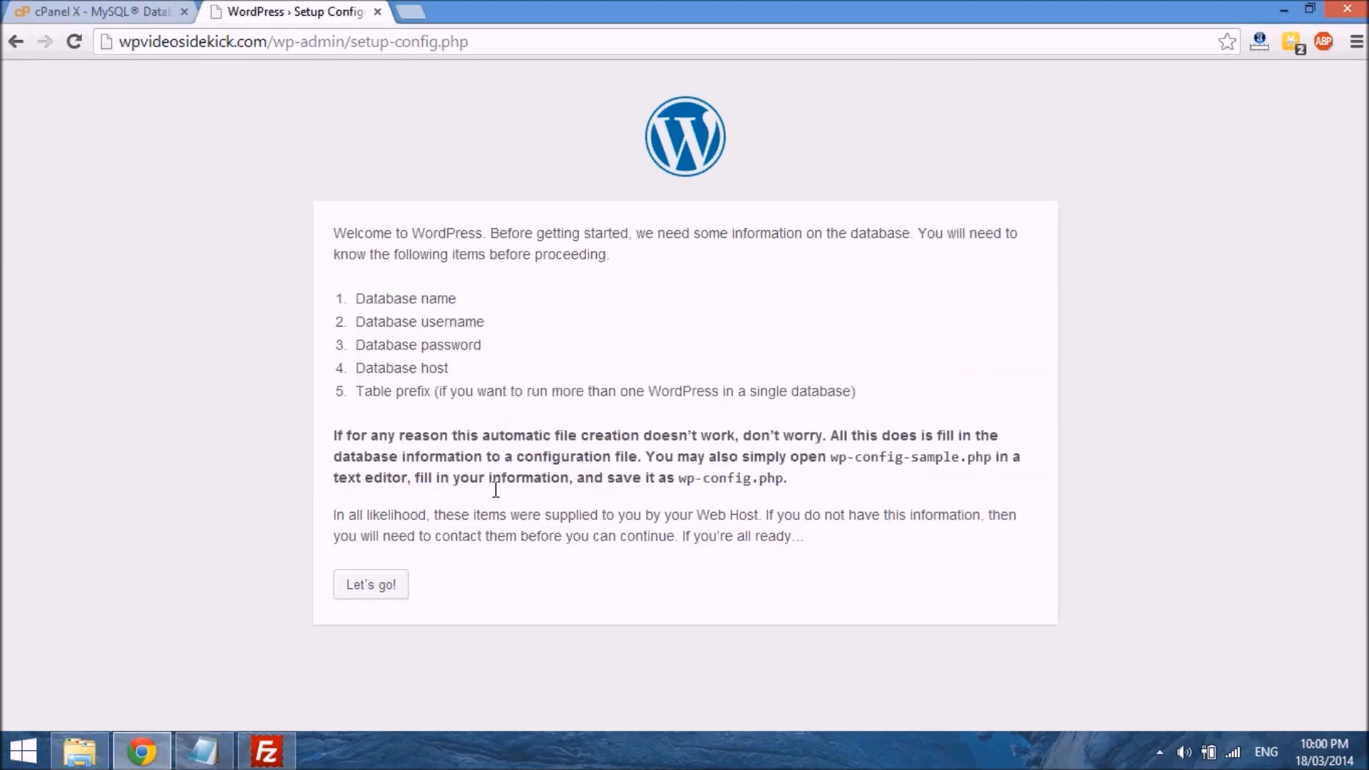
key(ctrl+Tab)
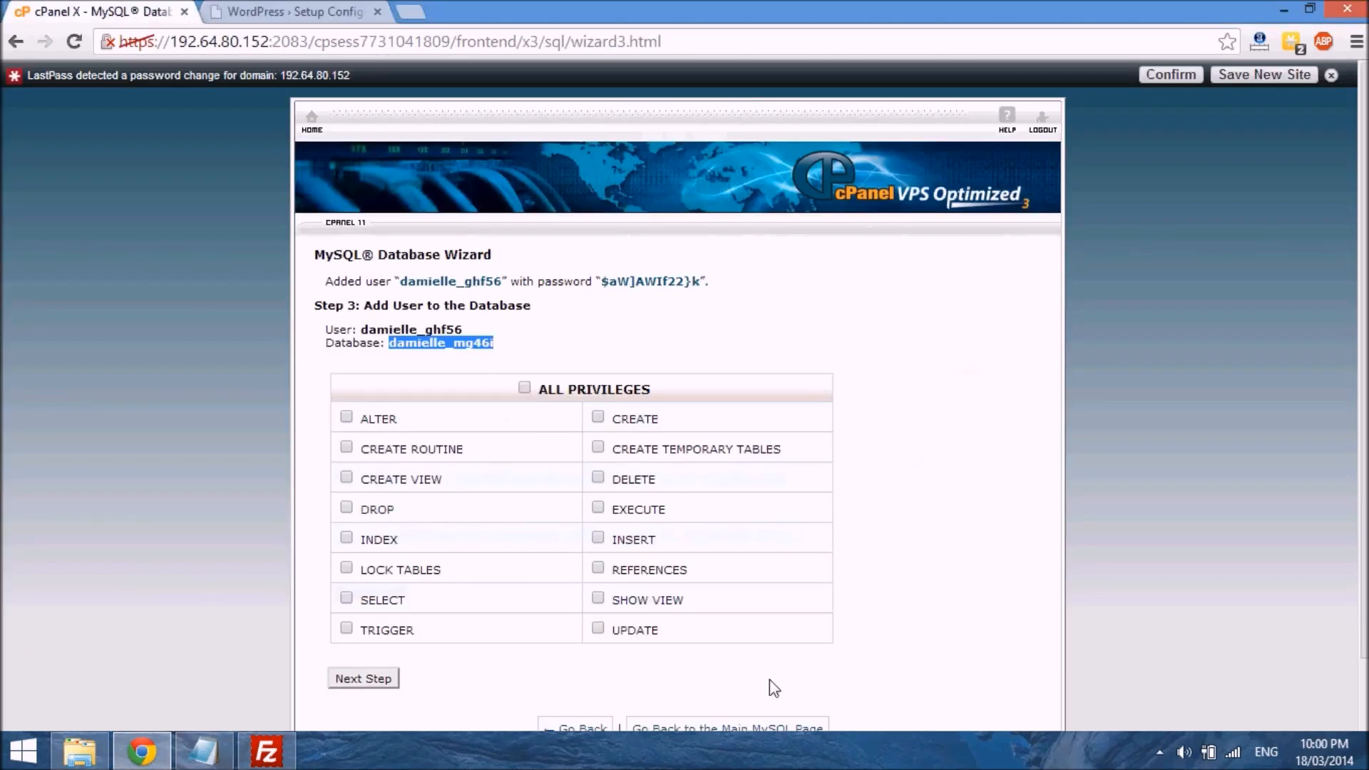
Grant the ghf56 user ALL PRIVILEGES on the mg46i database and complete the wizard.
click(517, 345)
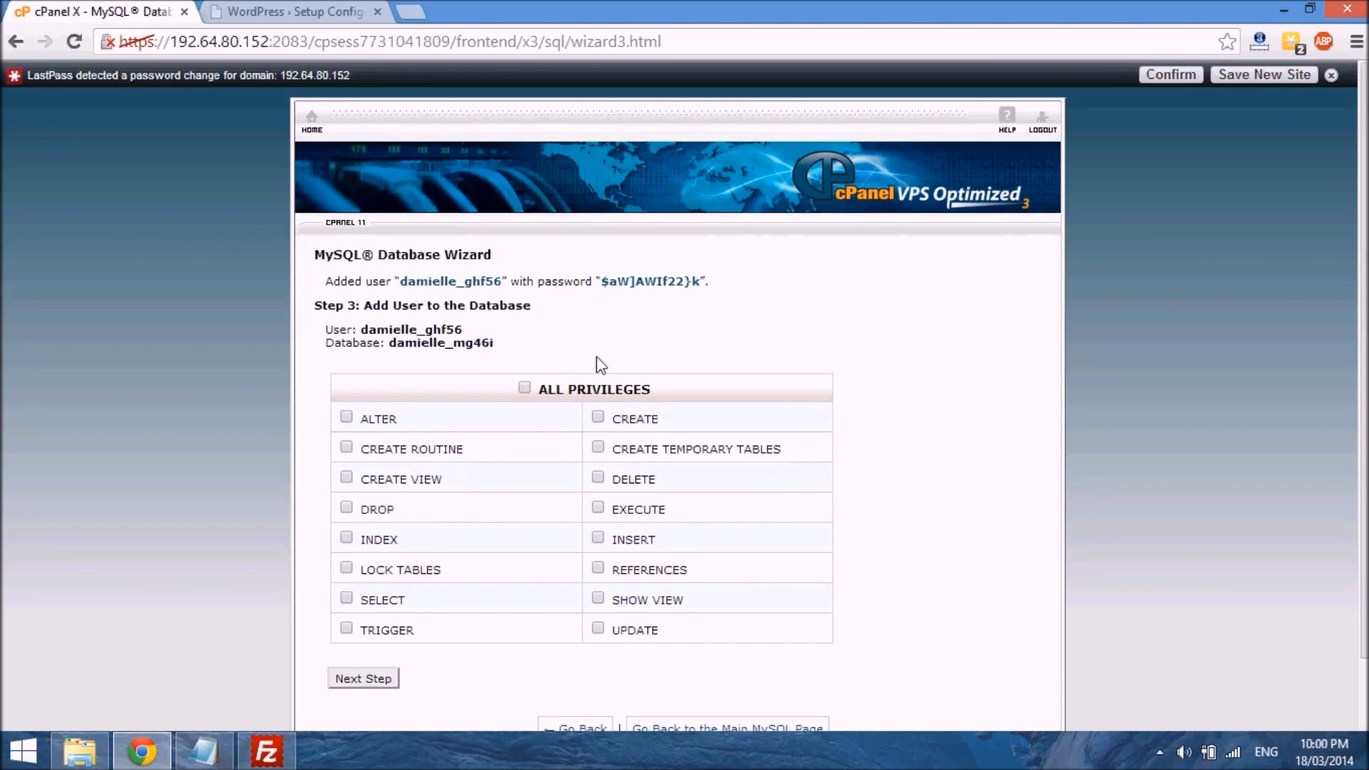
scroll(680, 360, down, 2)
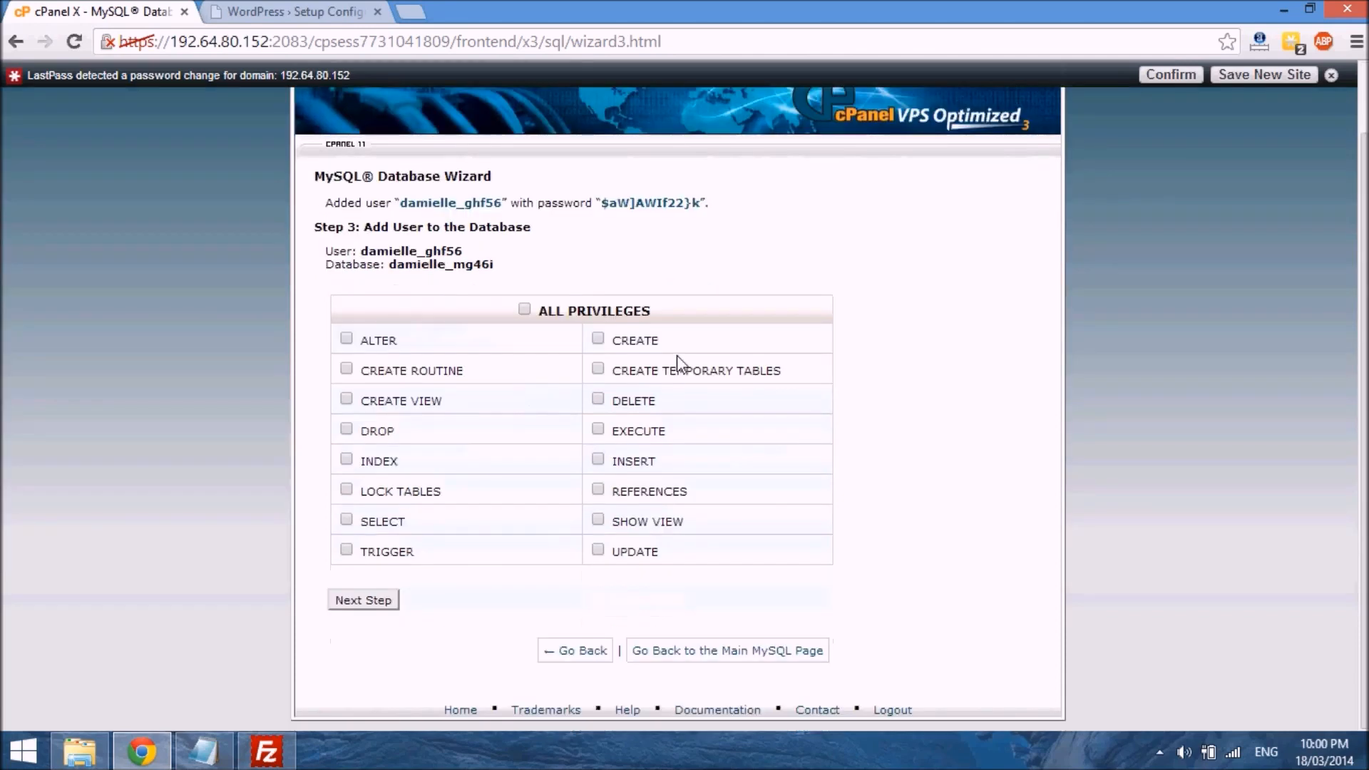
click(525, 309)
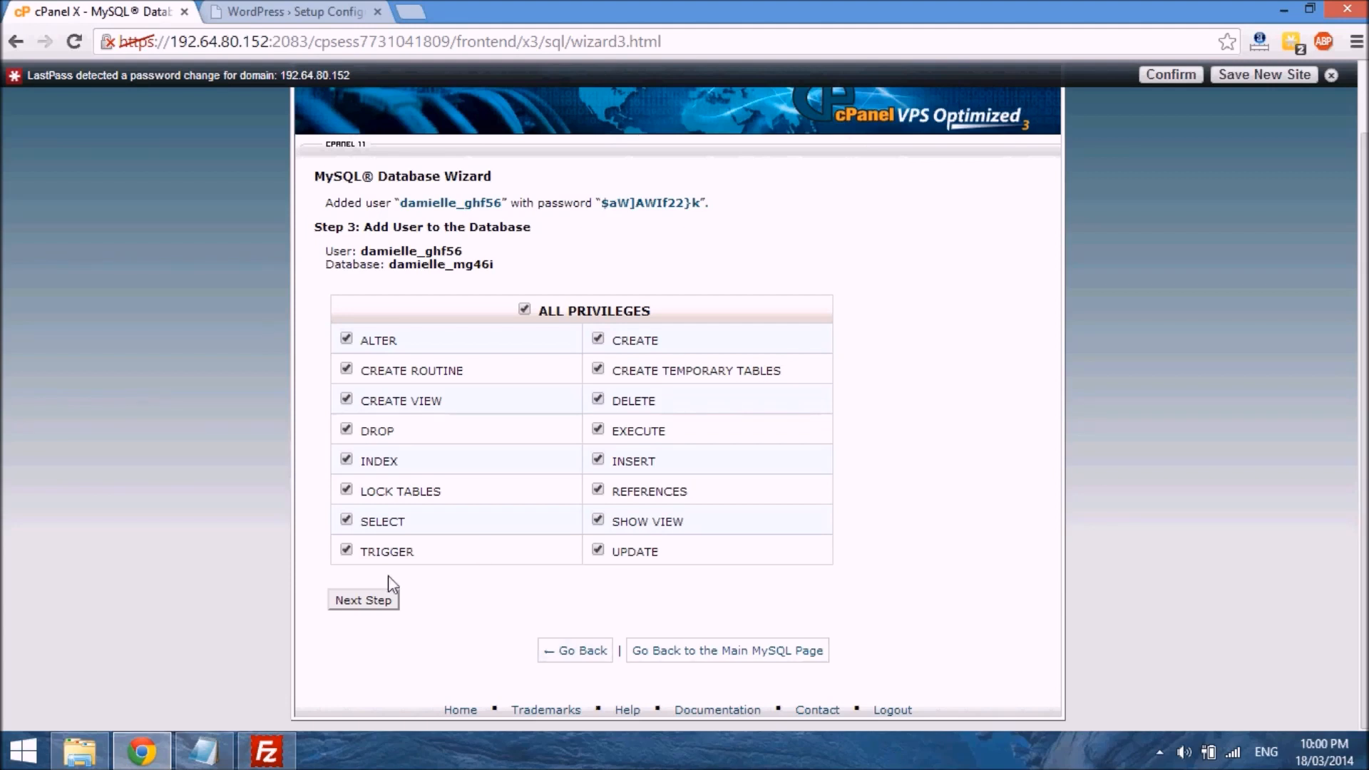
click(362, 600)
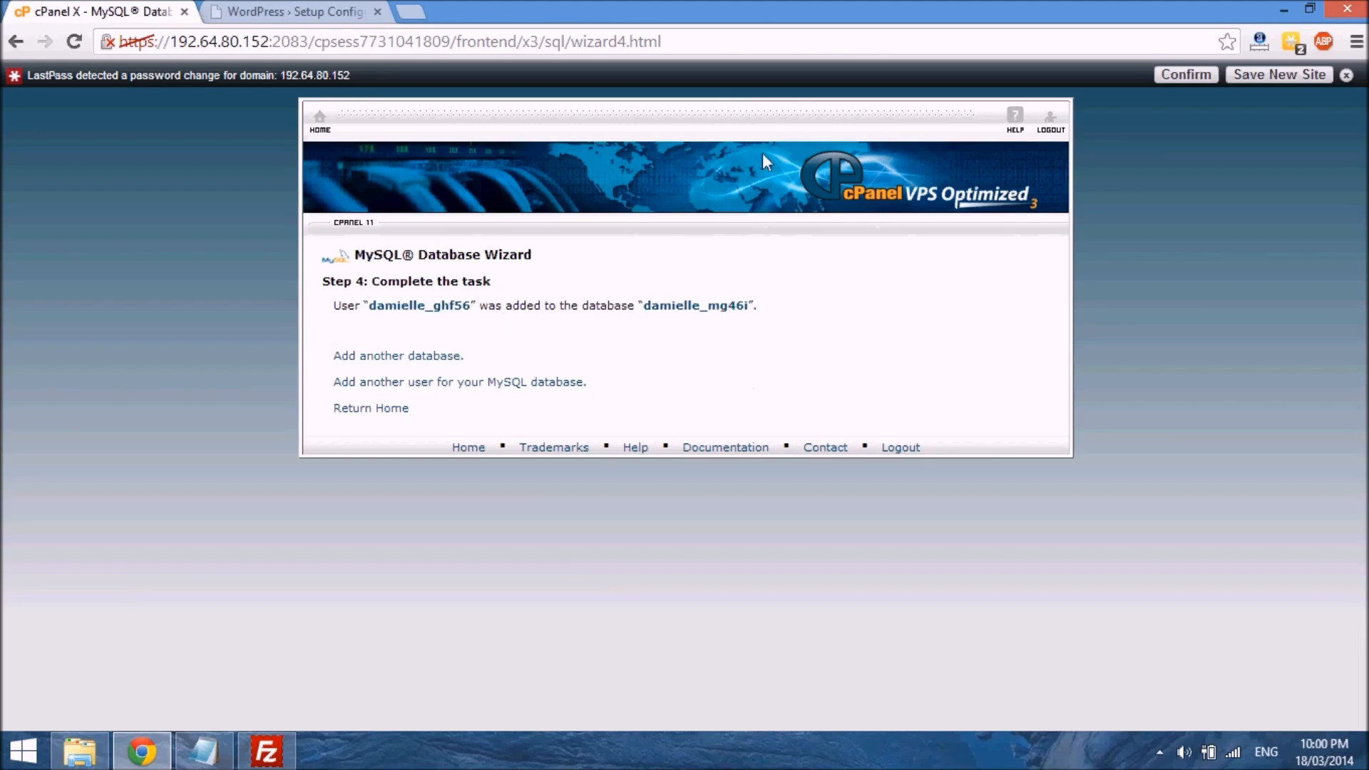
Continue to the WordPress database form and select the default 'wordpress' database name.
click(289, 7)
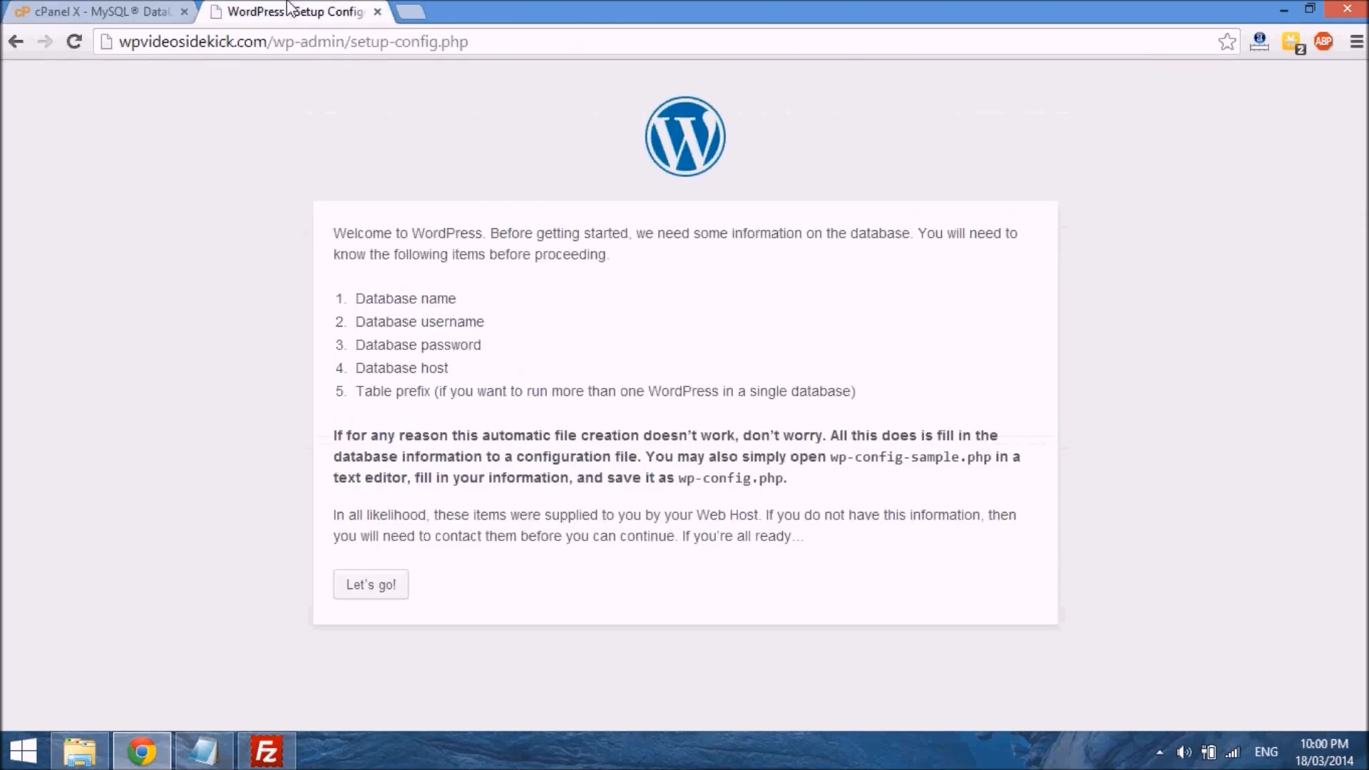
click(386, 588)
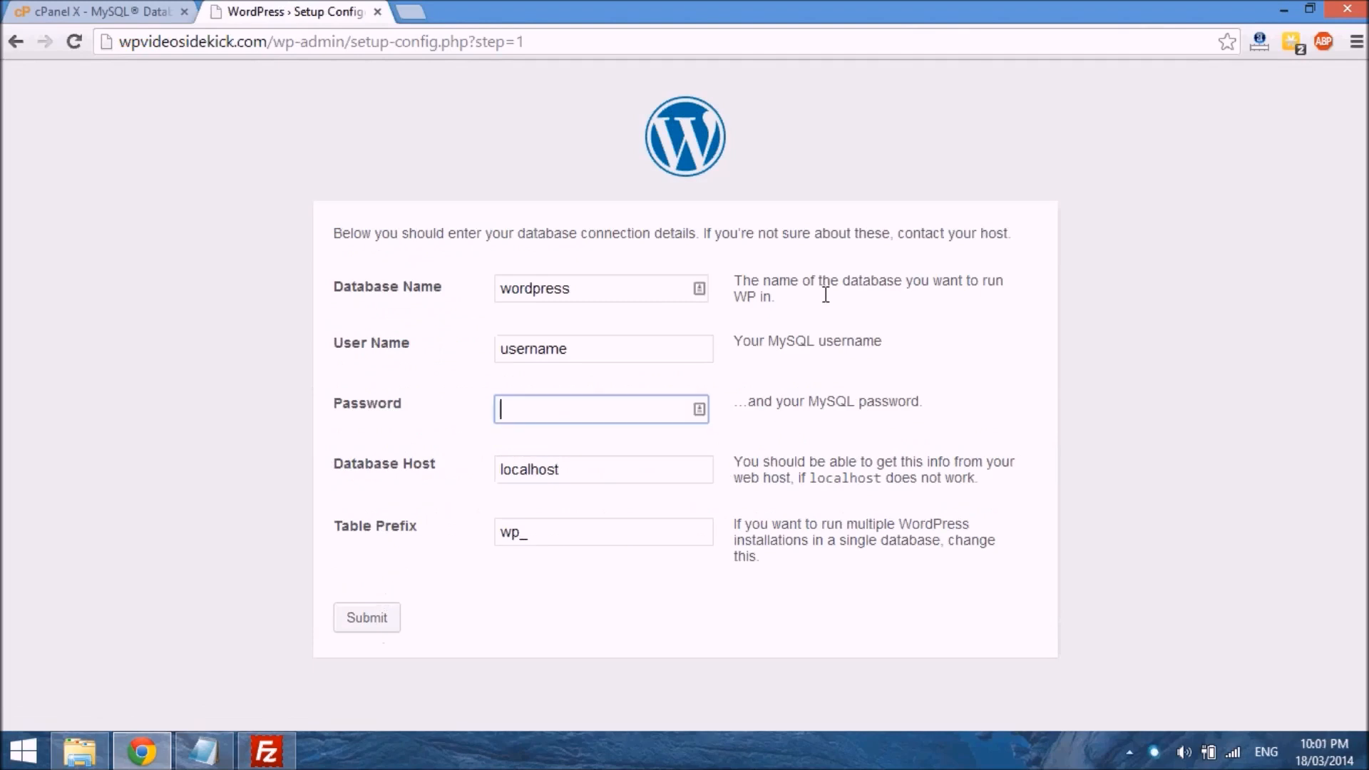
click(597, 289)
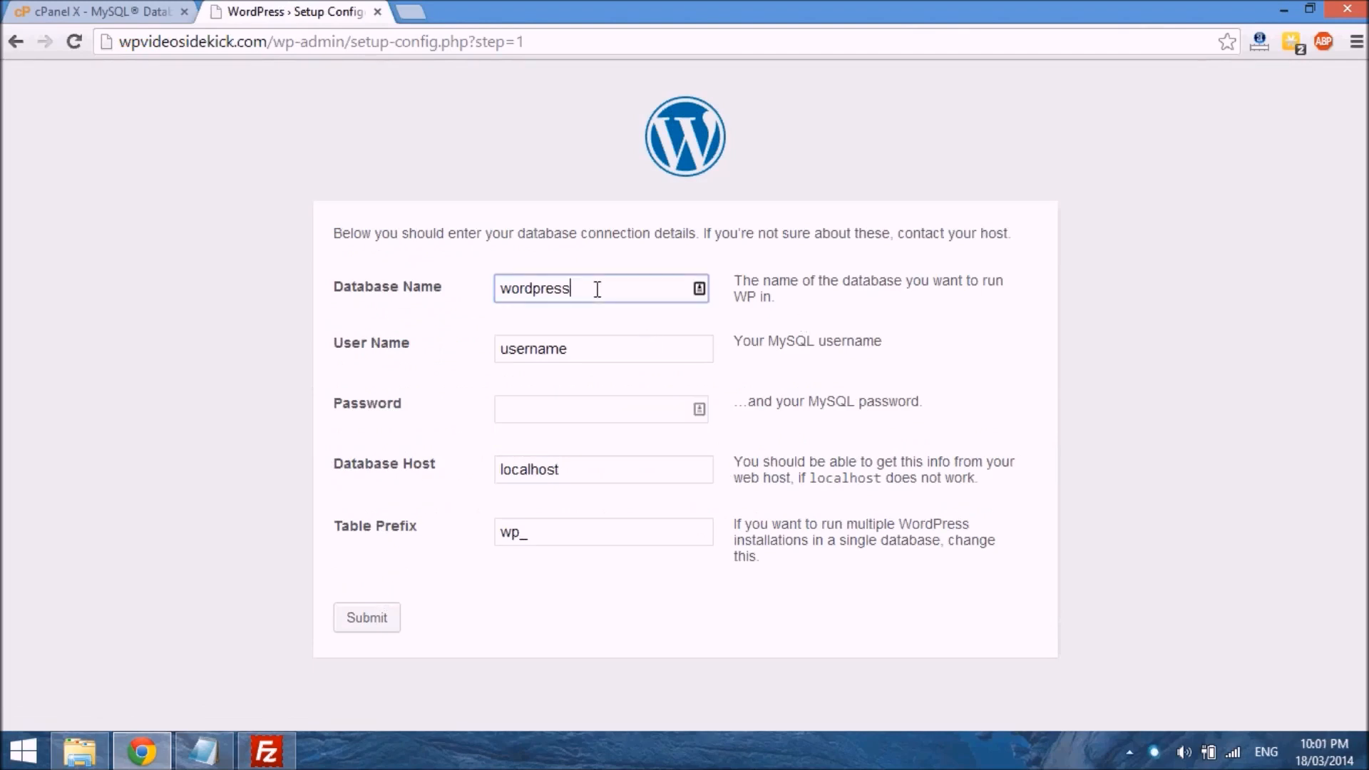
drag(600, 298, 422, 305)
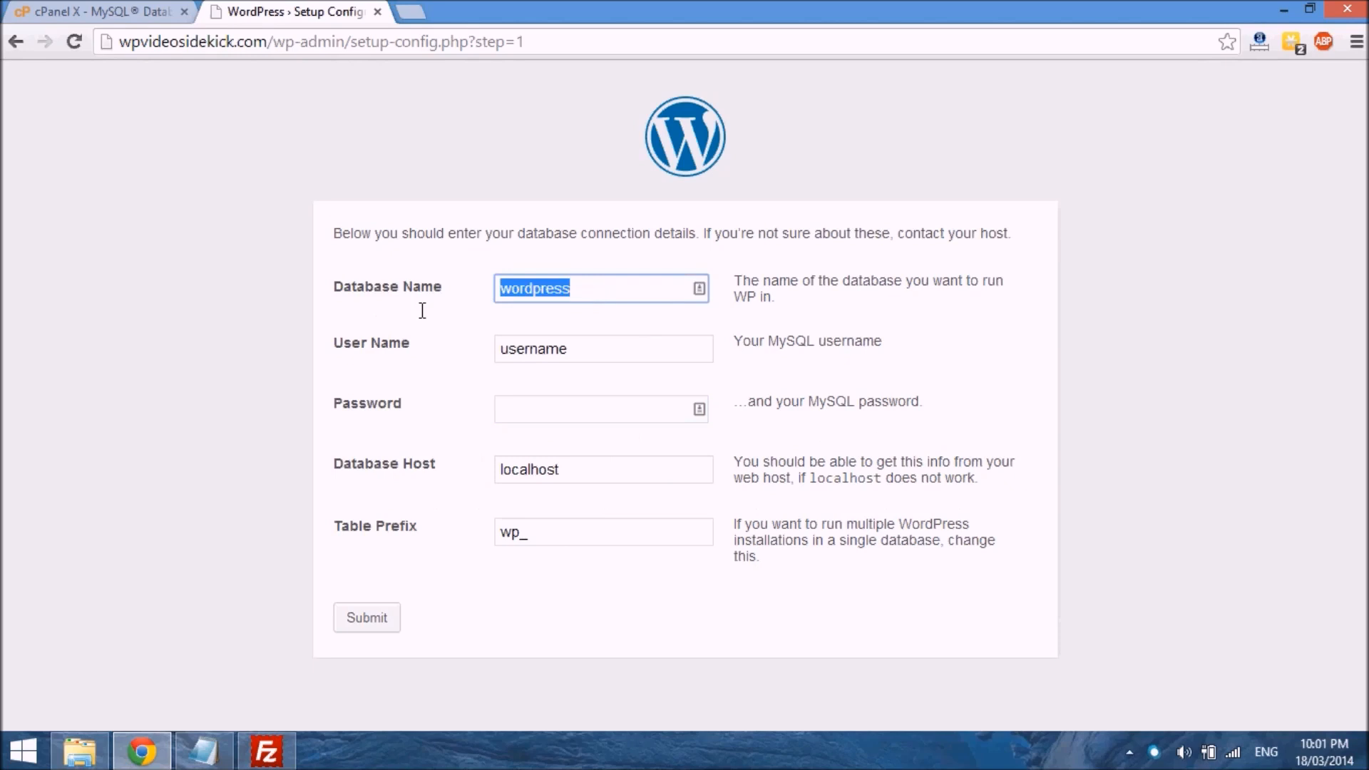
Paste the database name into the Notepad notes after 'db name:'.
click(206, 757)
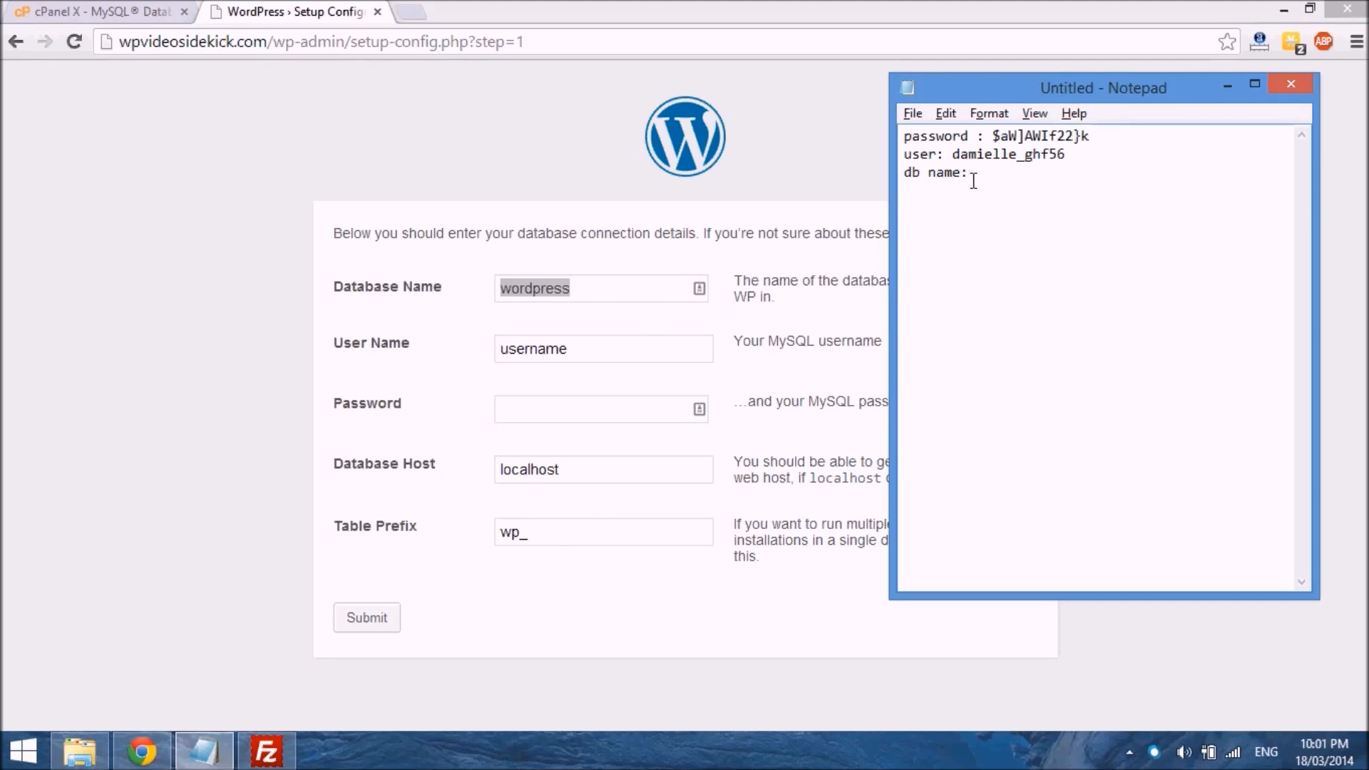
key(ctrl+v)
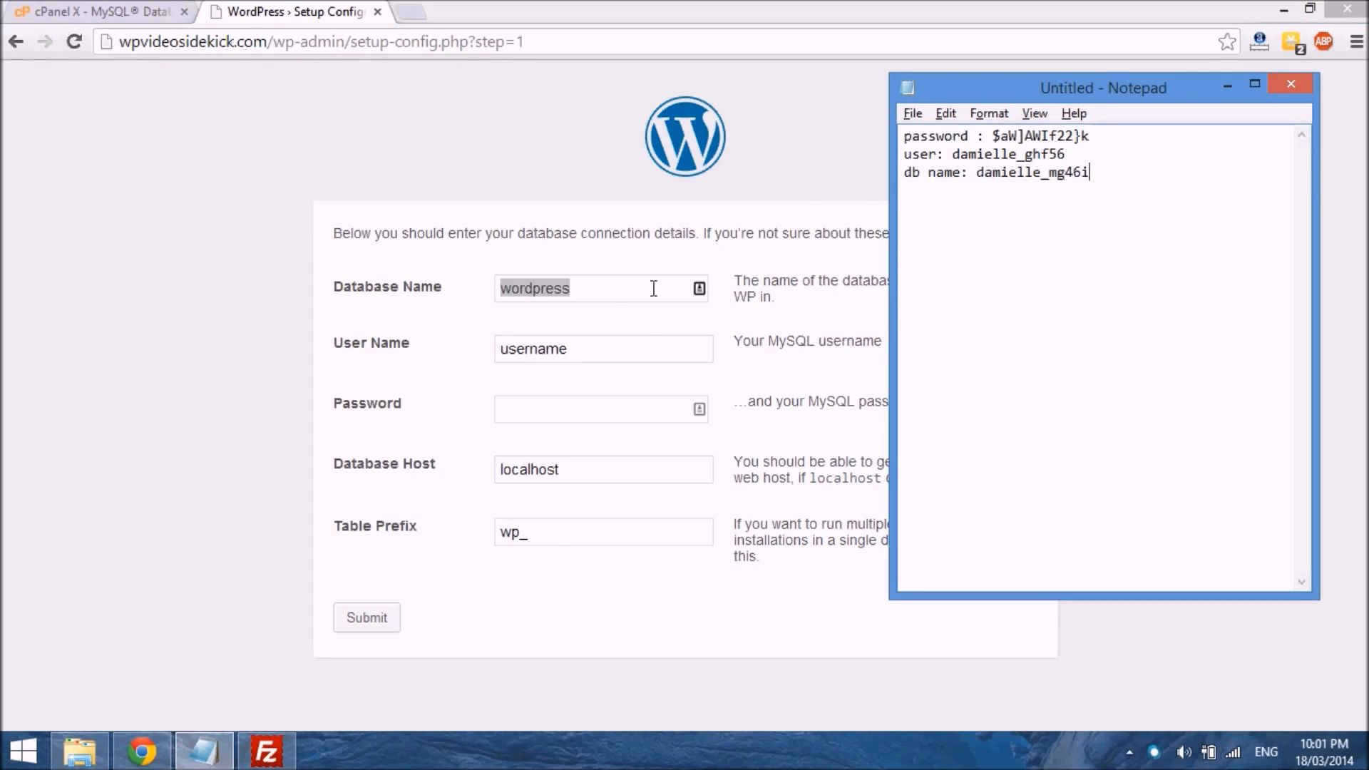
key(ctrl+v)
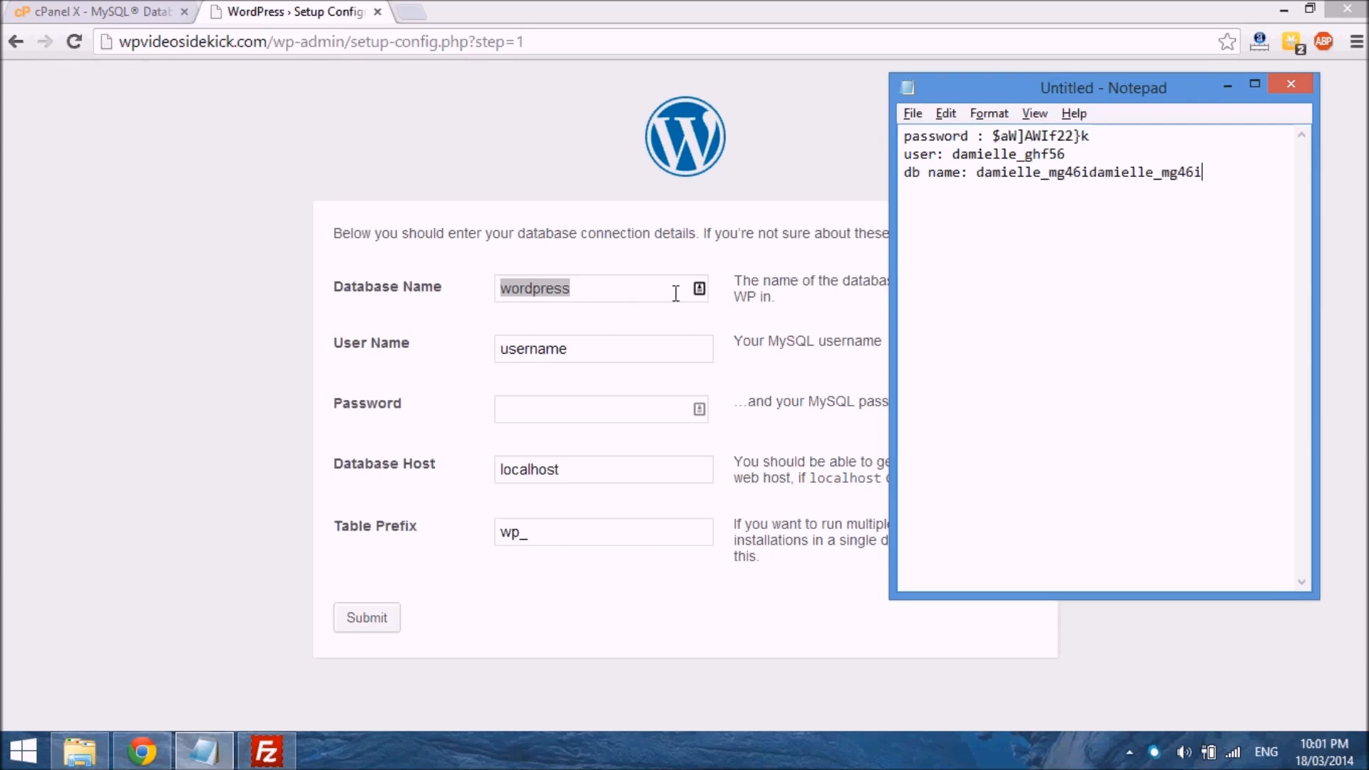
key(BackSpace)
key(BackSpace)
key(BackSpace)
key(BackSpace)
key(BackSpace)
key(BackSpace)
key(BackSpace)
key(BackSpace)
key(BackSpace)
key(BackSpace)
key(BackSpace)
key(BackSpace)
key(BackSpace)
key(BackSpace)
key(BackSpace)
key(BackSpace)
key(BackSpace)
key(BackSpace)
key(BackSpace)
key(BackSpace)
key(BackSpace)
key(BackSpace)
key(BackSpace)
key(BackSpace)
key(BackSpace)
key(BackSpace)
key(BackSpace)
key(BackSpace)
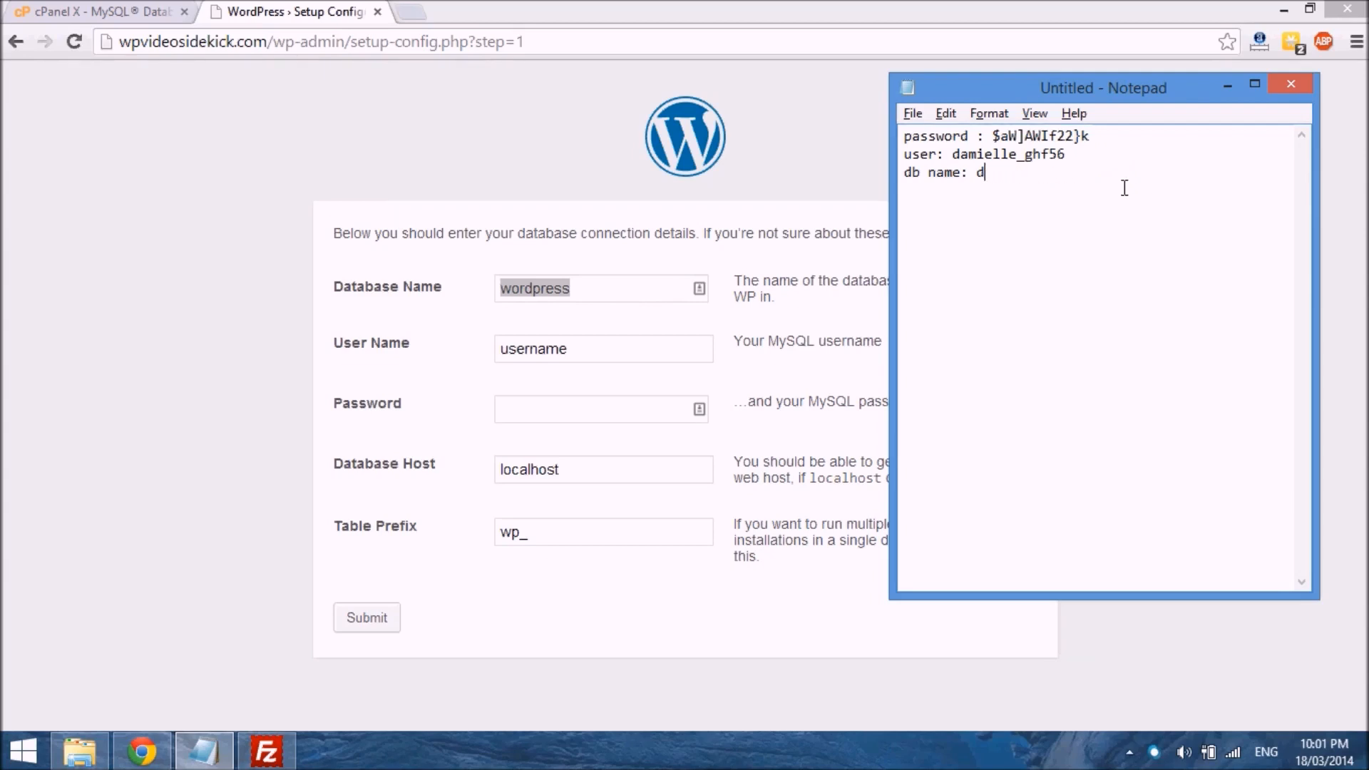
key(ctrl+v)
Paste the mg46i database name over 'wordpress' in the setup form.
click(591, 301)
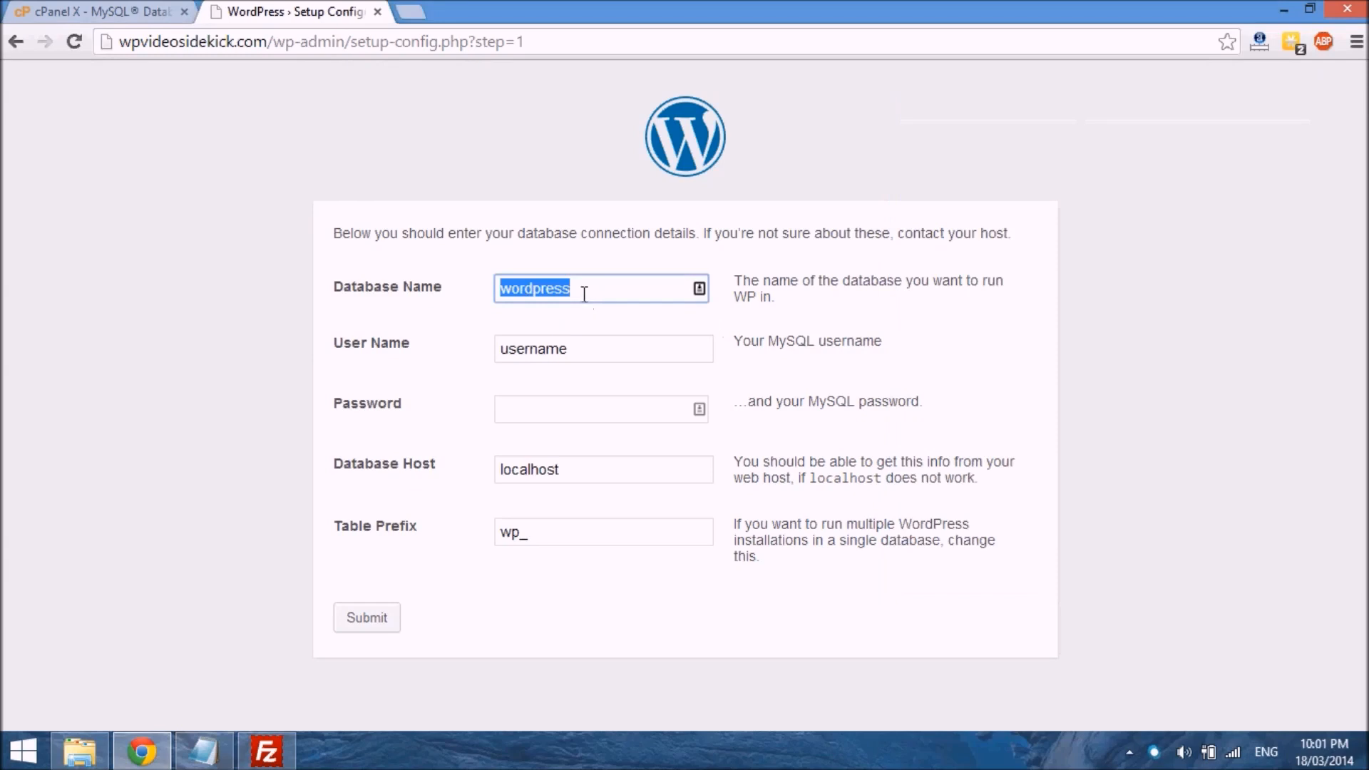
key(ctrl+v)
click(597, 419)
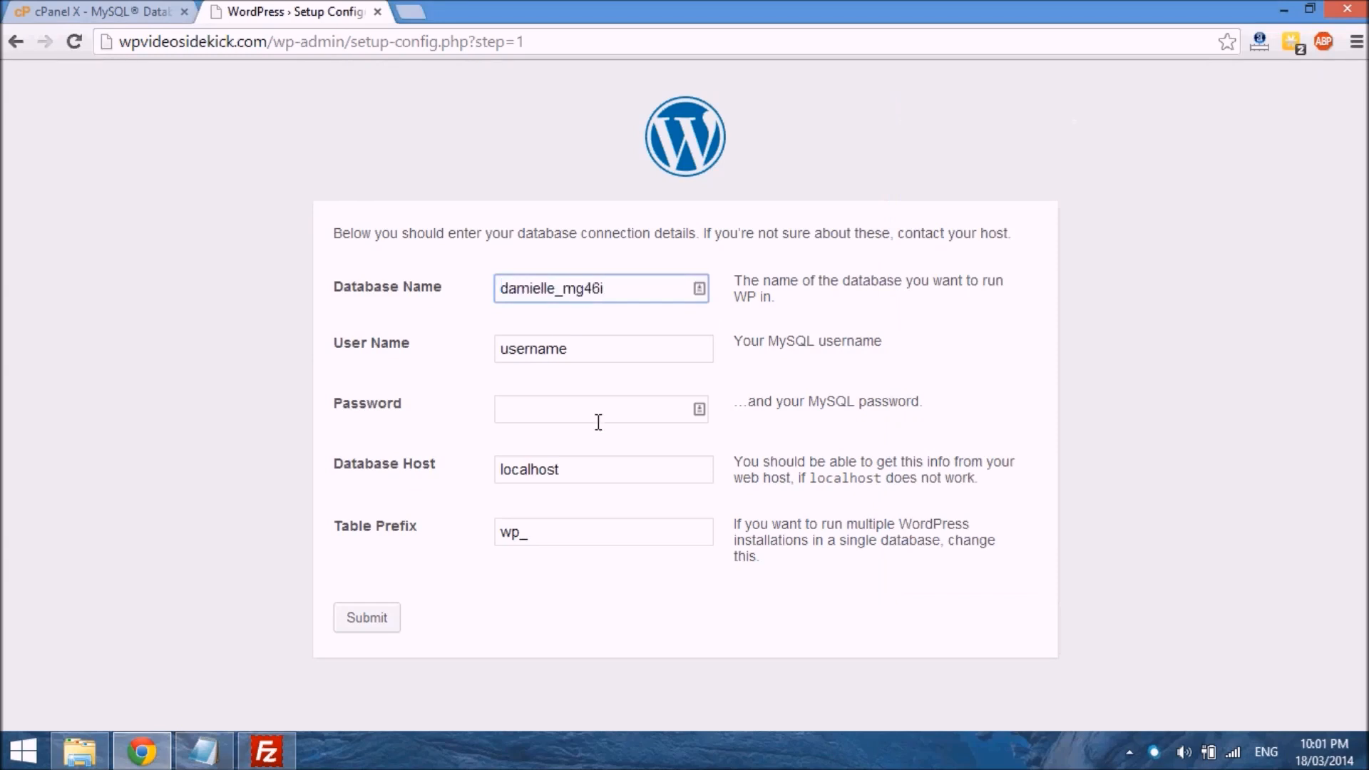
Copy the MySQL user name from the notes into the WordPress User Name field.
key(alt+Tab)
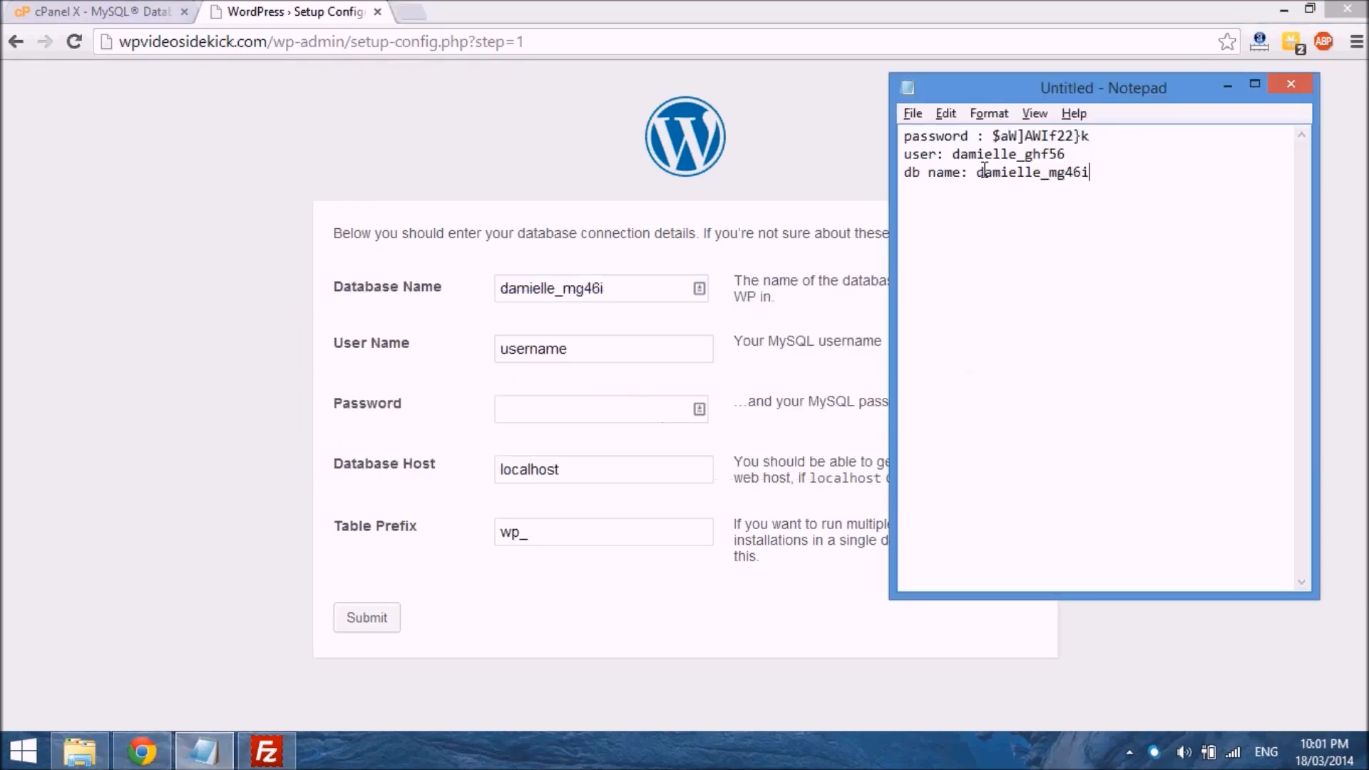
drag(953, 154, 1064, 154)
right_click(1054, 152)
click(1100, 214)
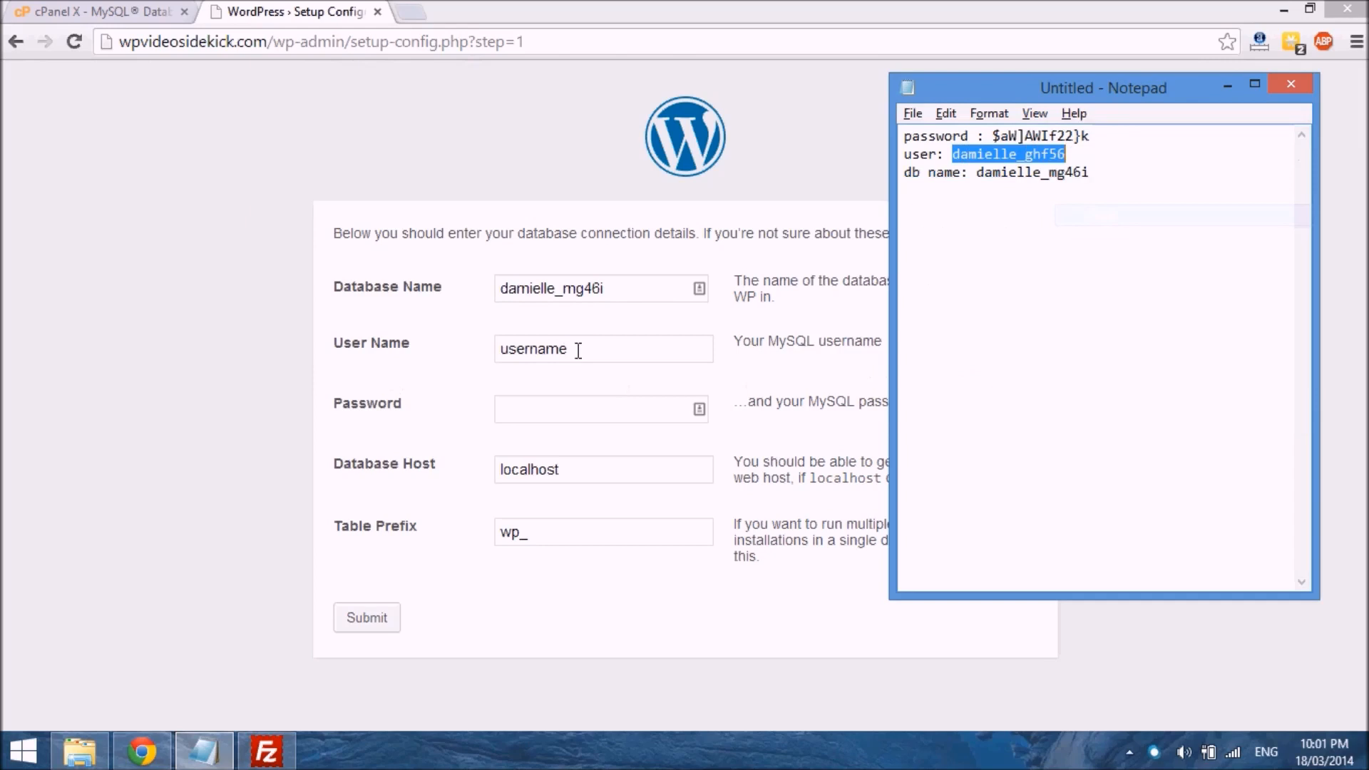
click(577, 348)
drag(577, 347, 411, 346)
text(v)
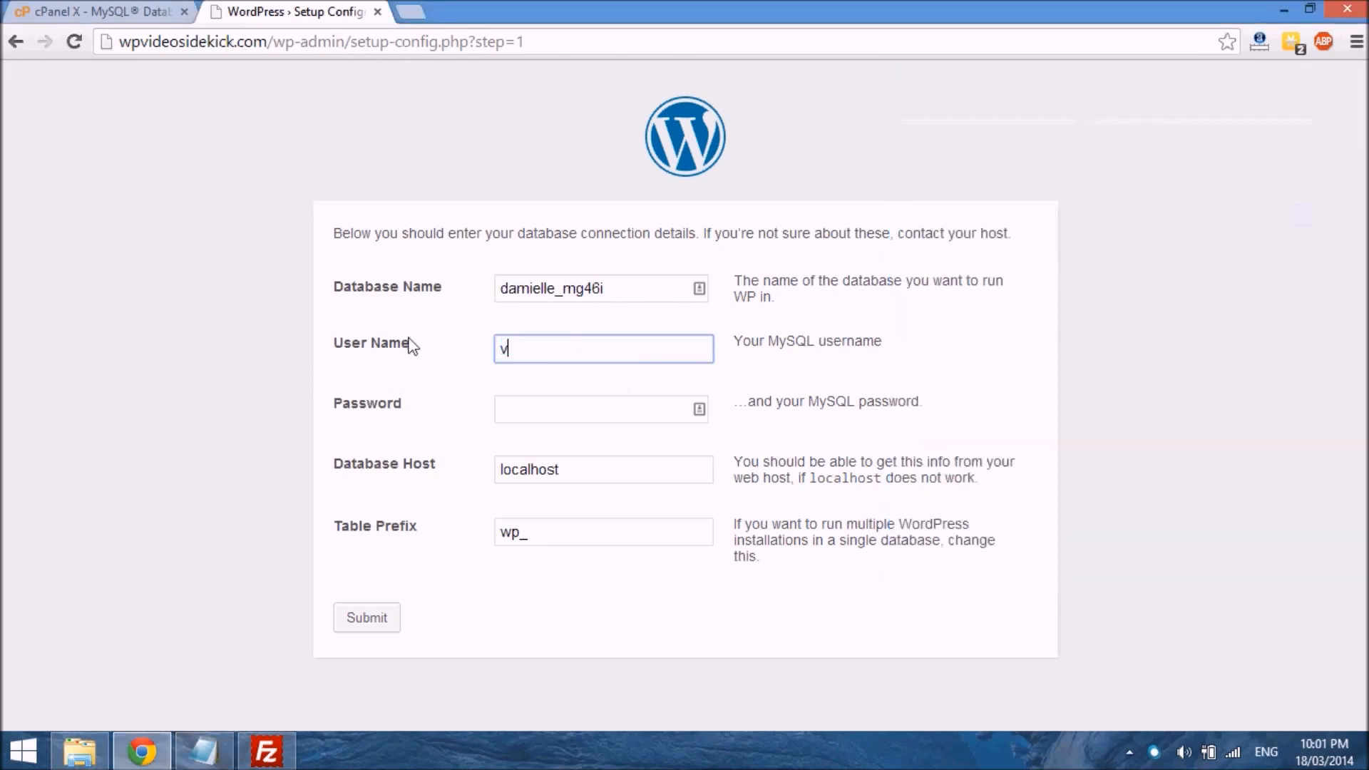
key(BackSpace)
key(ctrl+v)
Copy the database password from the notes into the WordPress Password field.
key(alt+Tab)
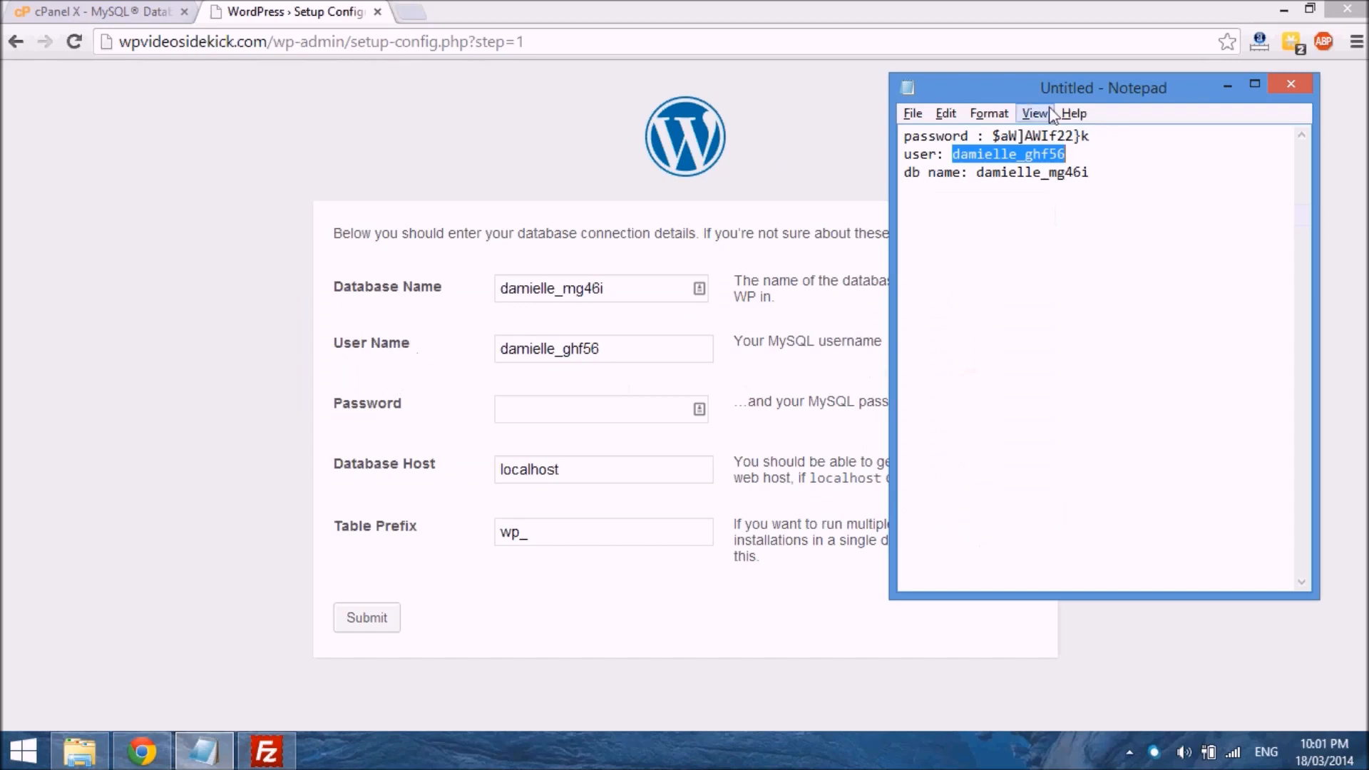
drag(991, 136, 1089, 143)
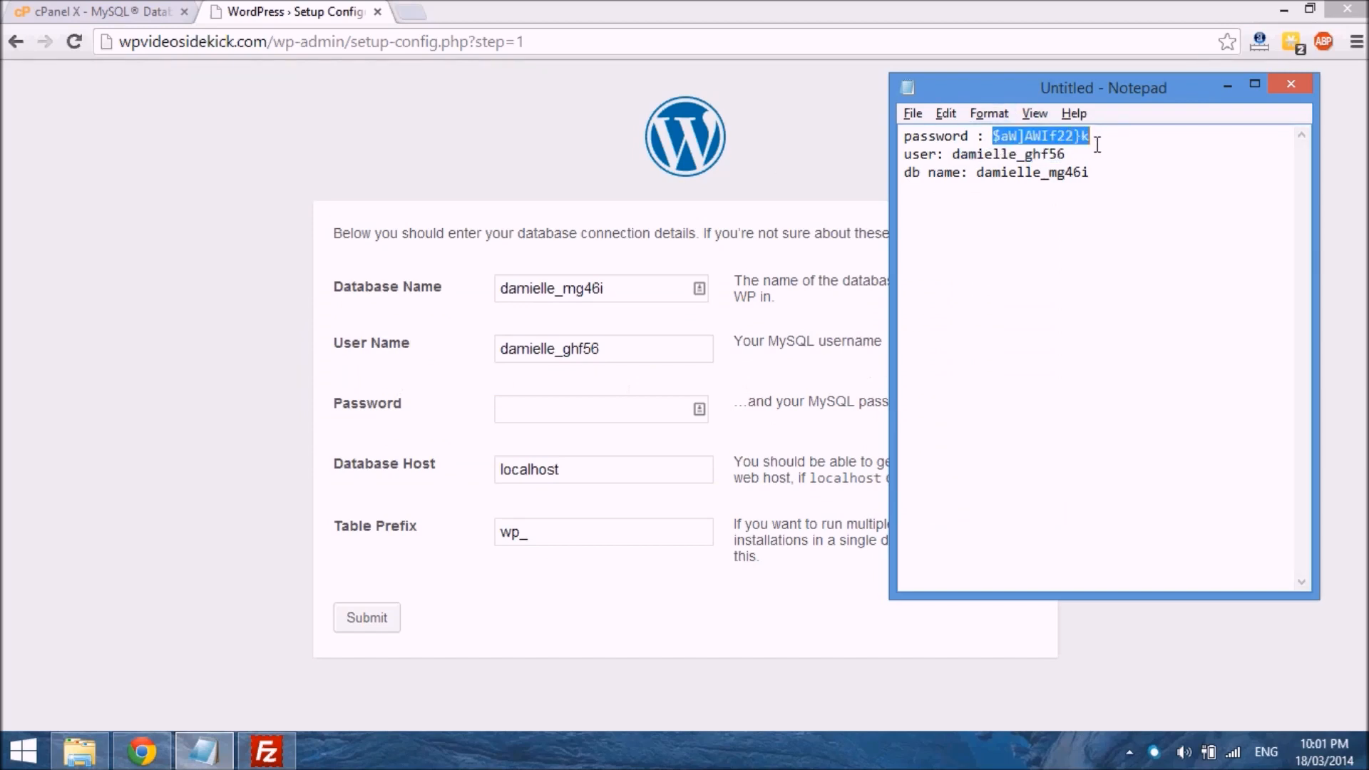
right_click(1079, 136)
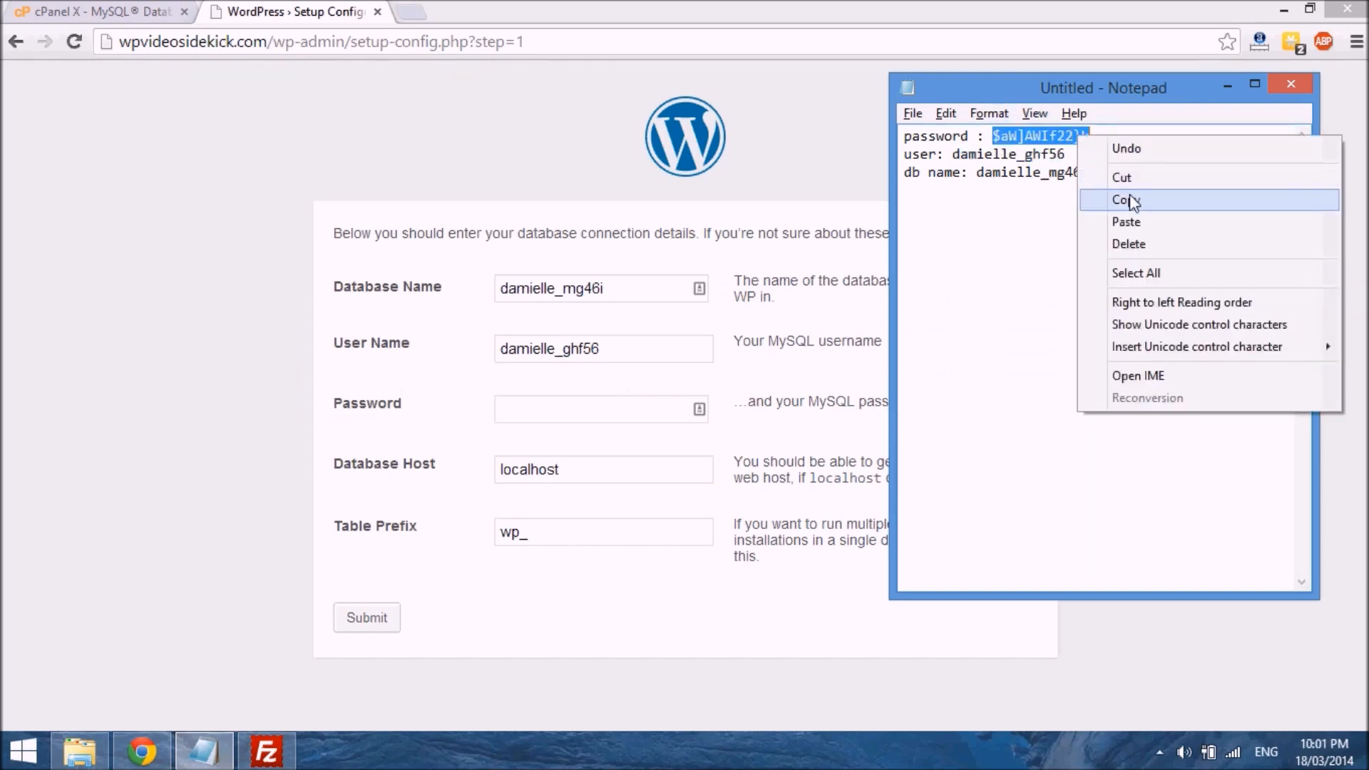
click(1127, 200)
click(569, 417)
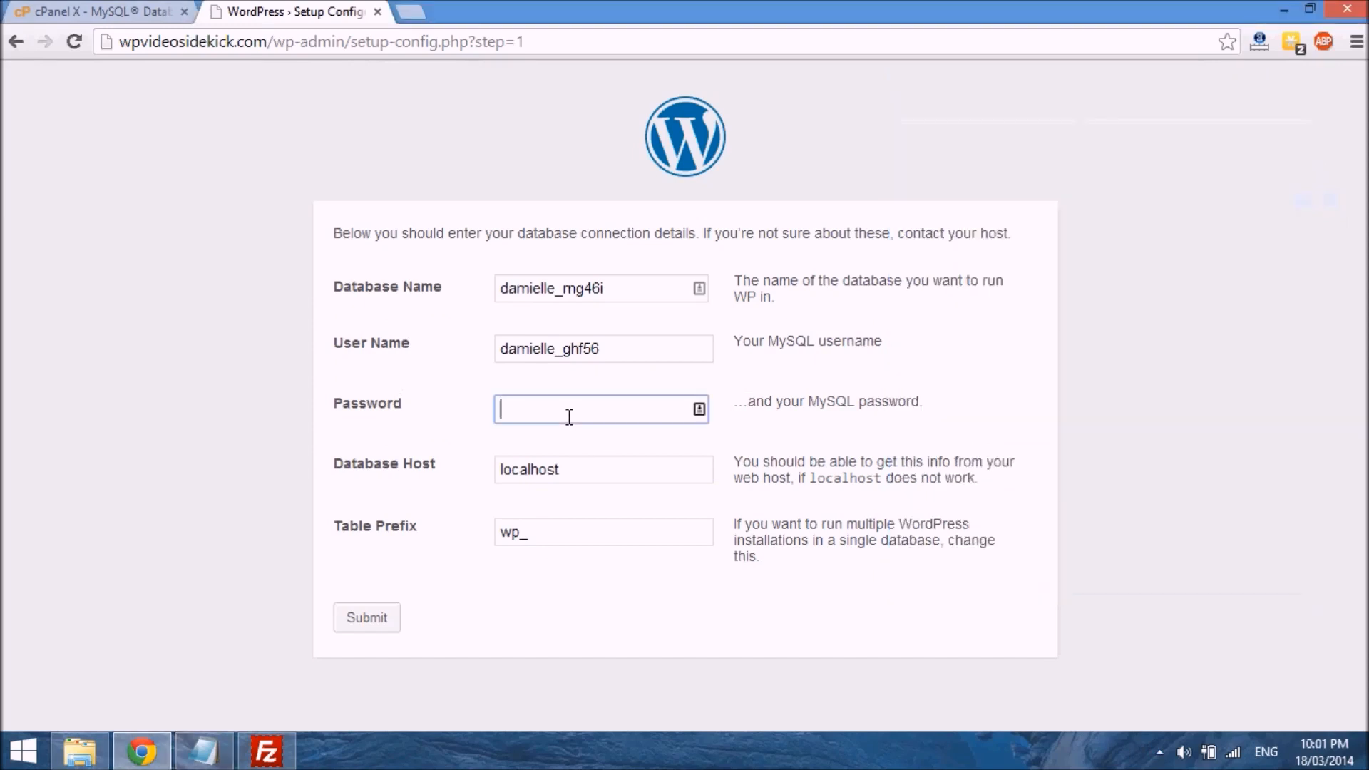
key(ctrl+v)
Keep localhost as the database host and change the table prefix to wp_ngt2.
click(602, 480)
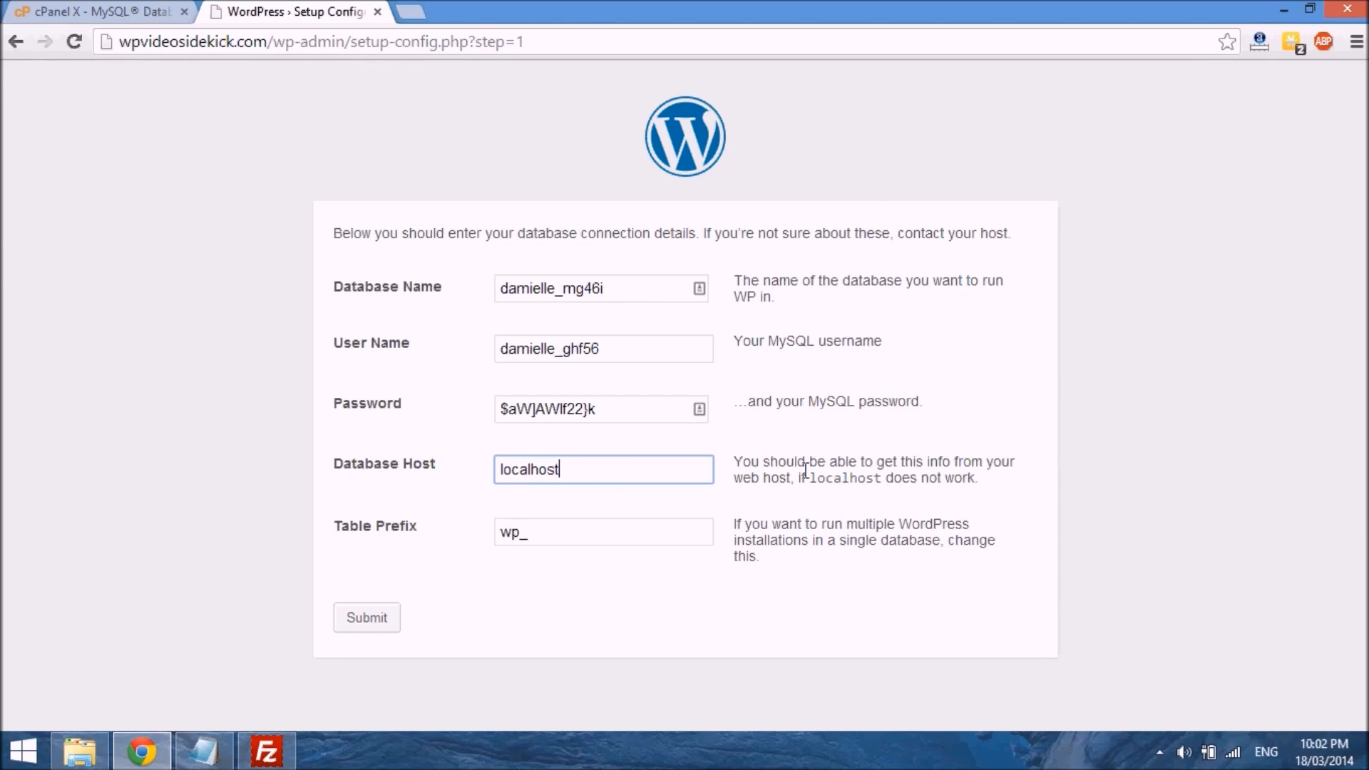
drag(508, 480, 538, 480)
click(566, 481)
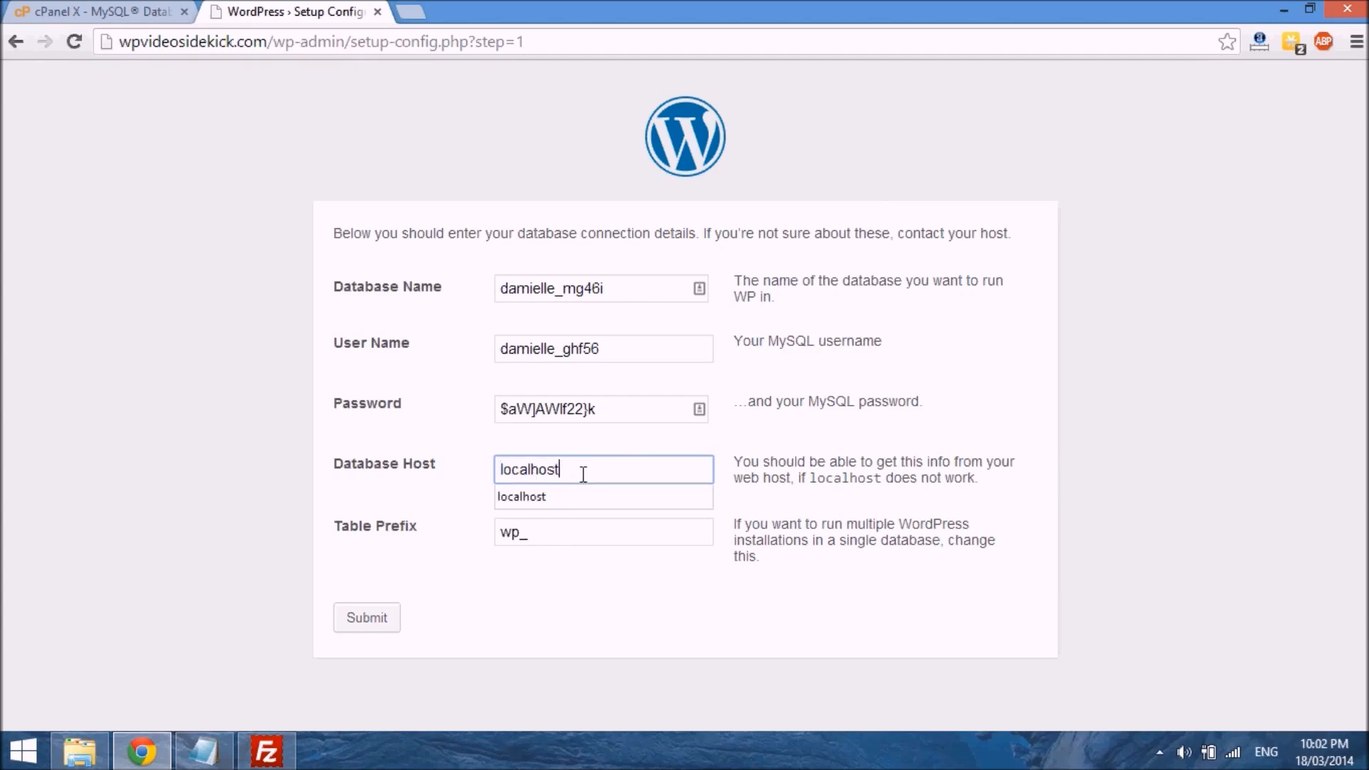
click(600, 544)
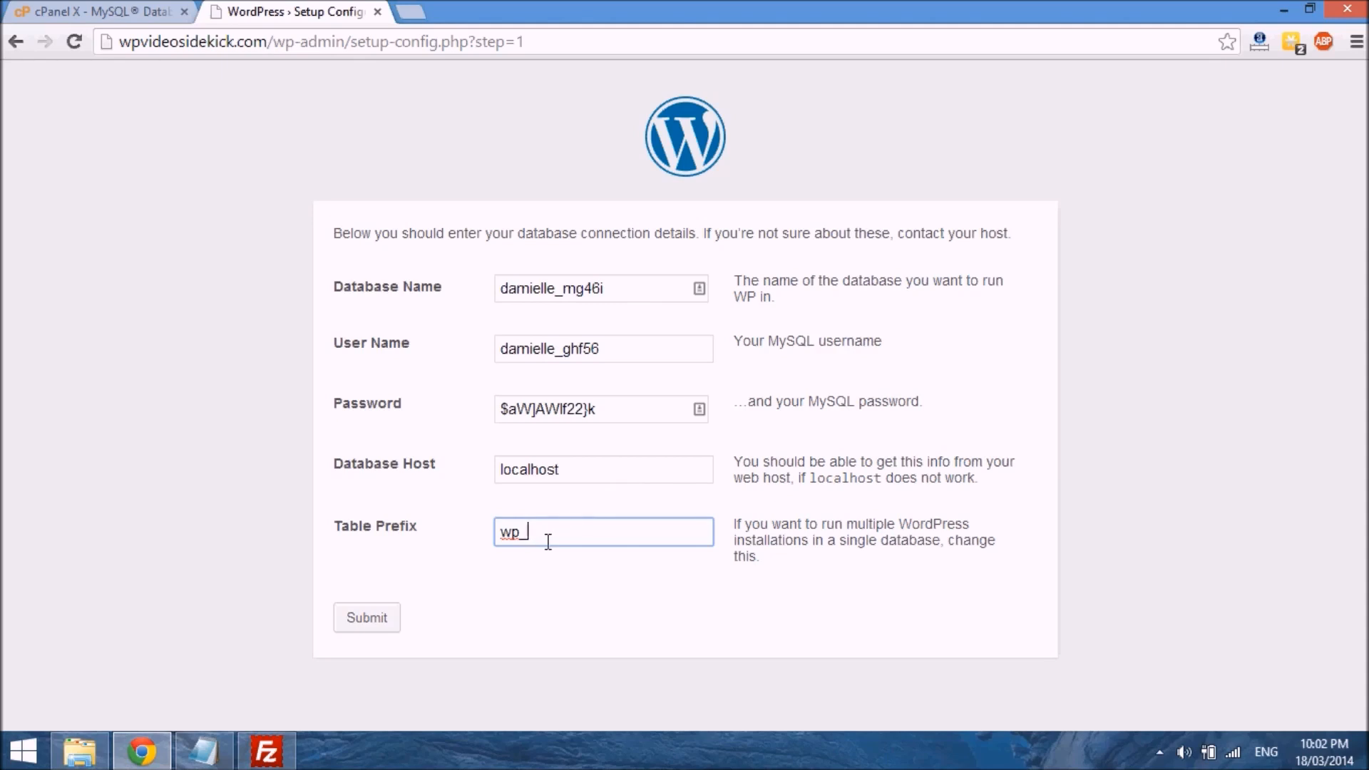
text(ngt2)
Submit the database connection details and run the WordPress installation.
click(364, 619)
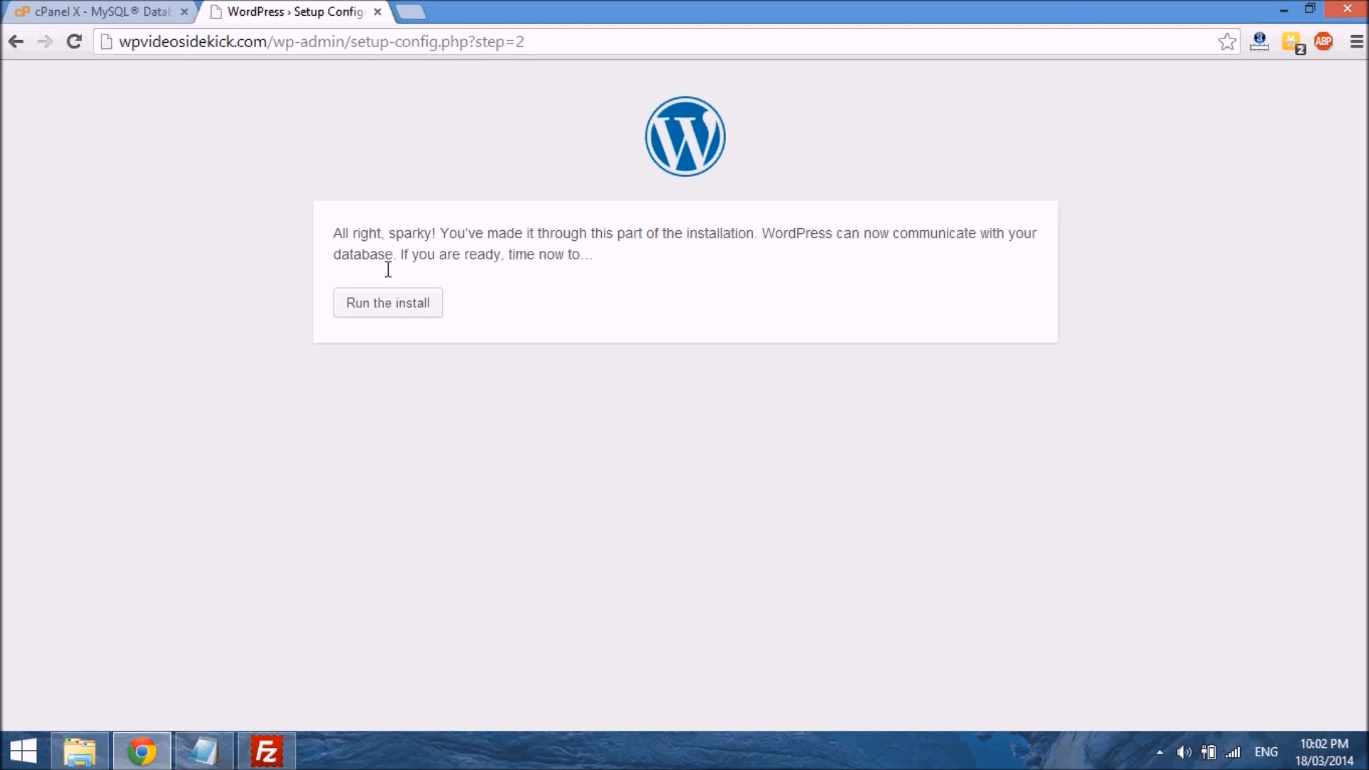
click(362, 308)
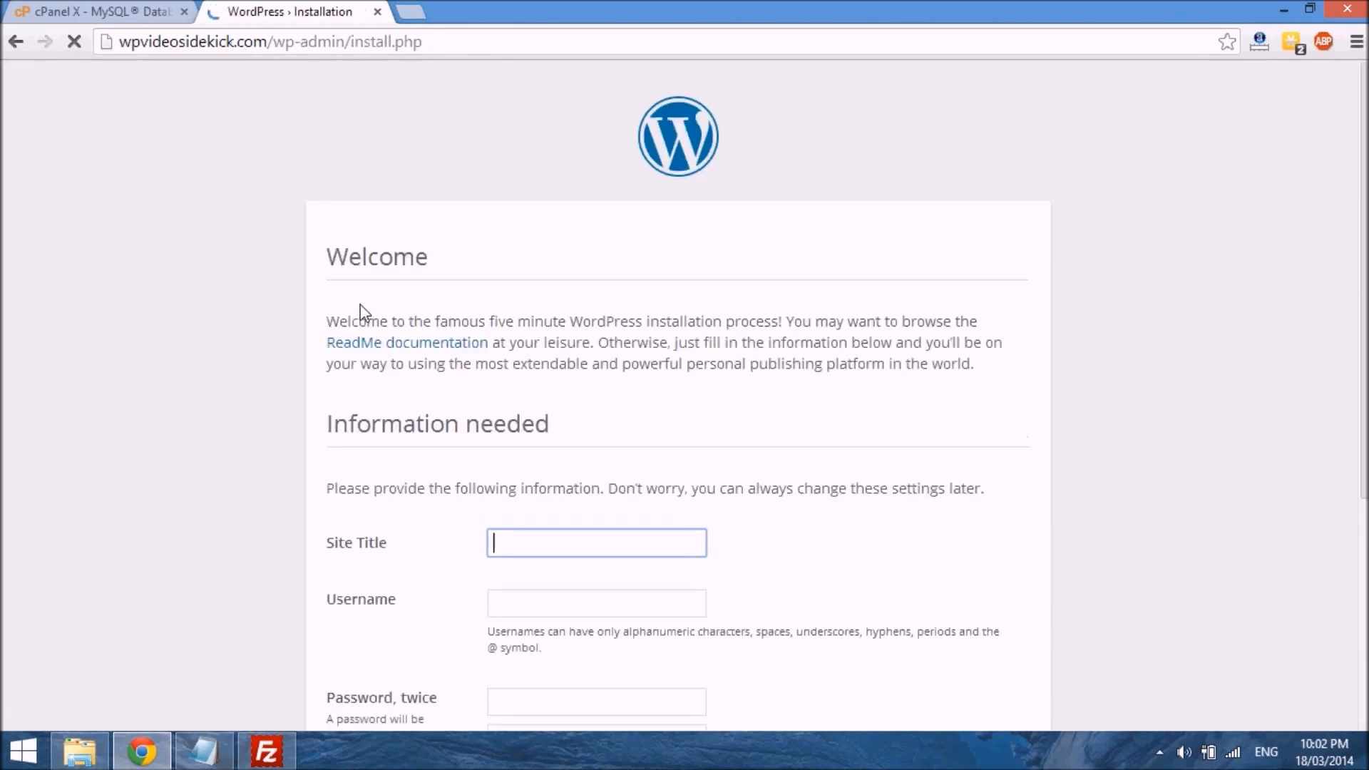
scroll(734, 413, down, 5)
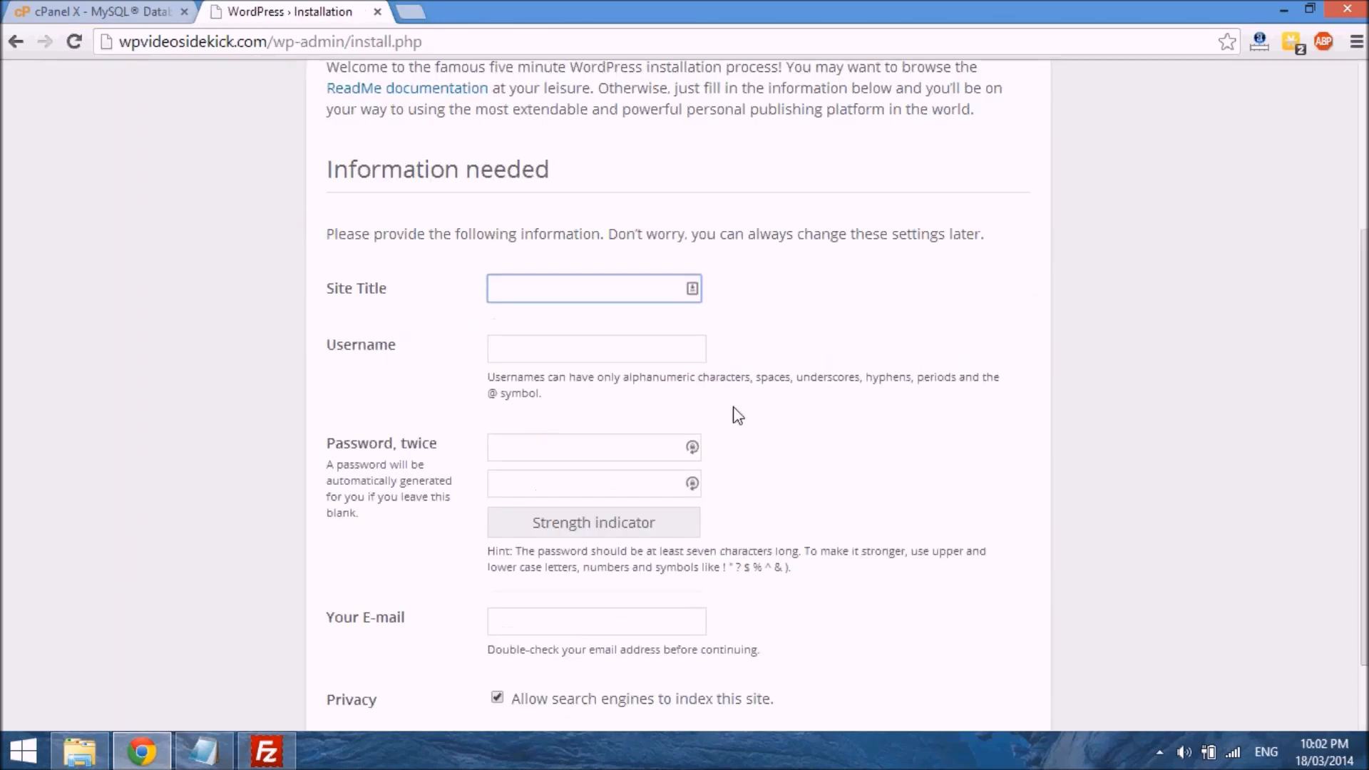
scroll(738, 415, up, 5)
scroll(737, 415, down, 5)
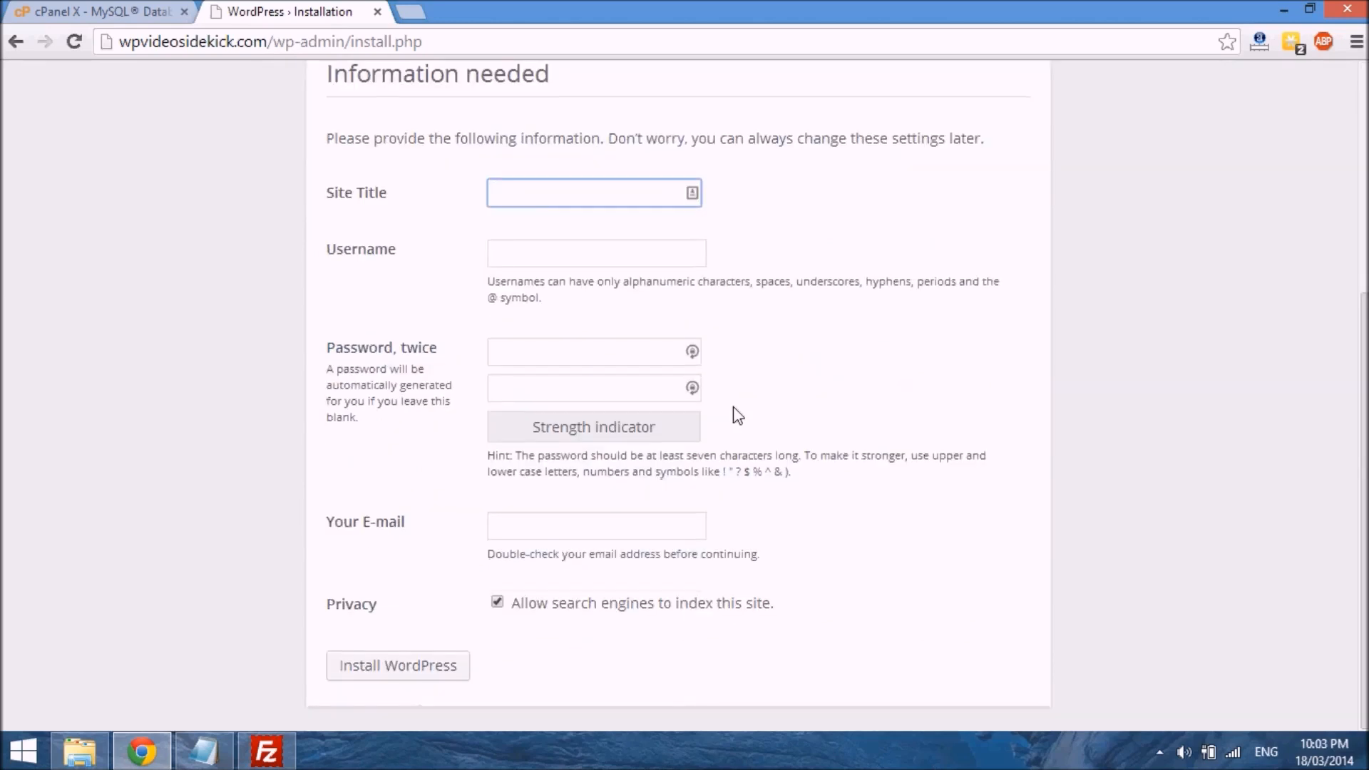
scroll(738, 415, up, 5)
Set the Site Title to 'WP Video Sidekick' using the saved suggestion.
click(562, 543)
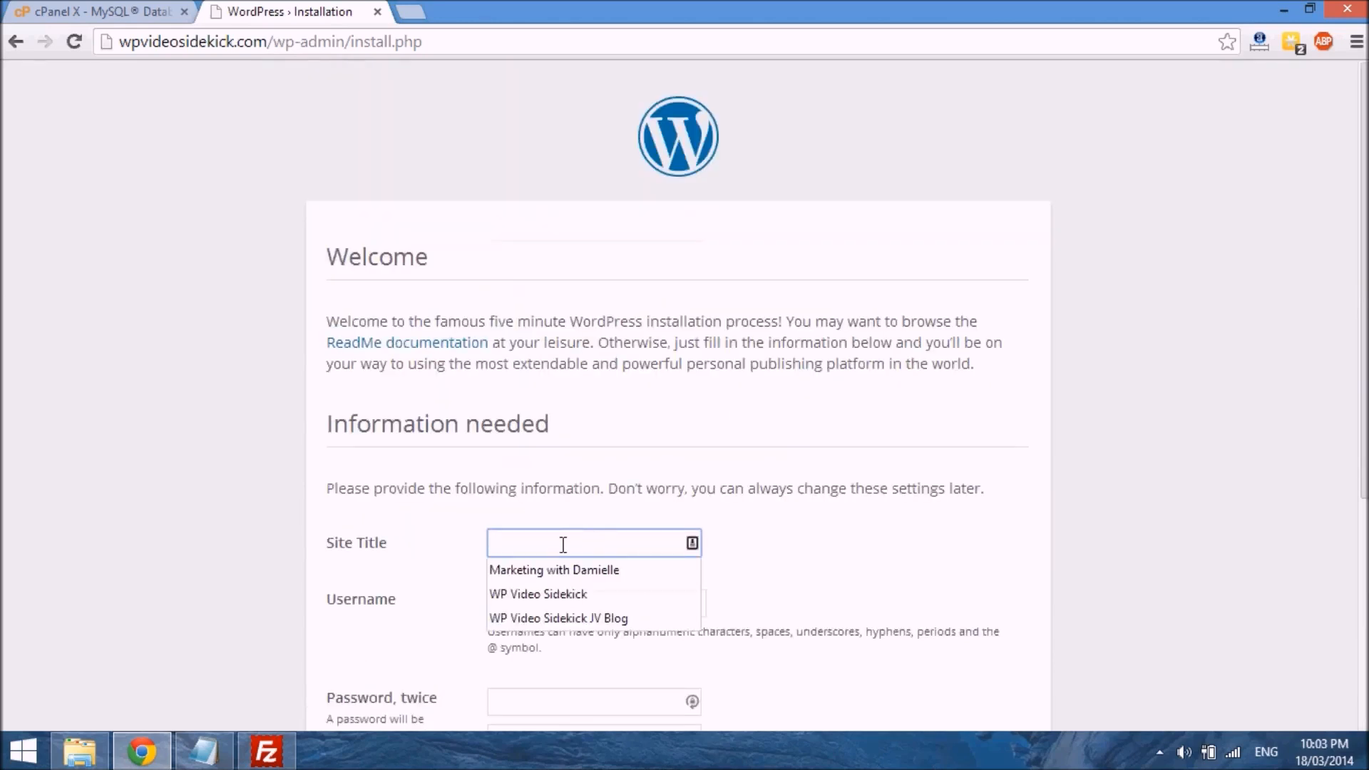
click(795, 543)
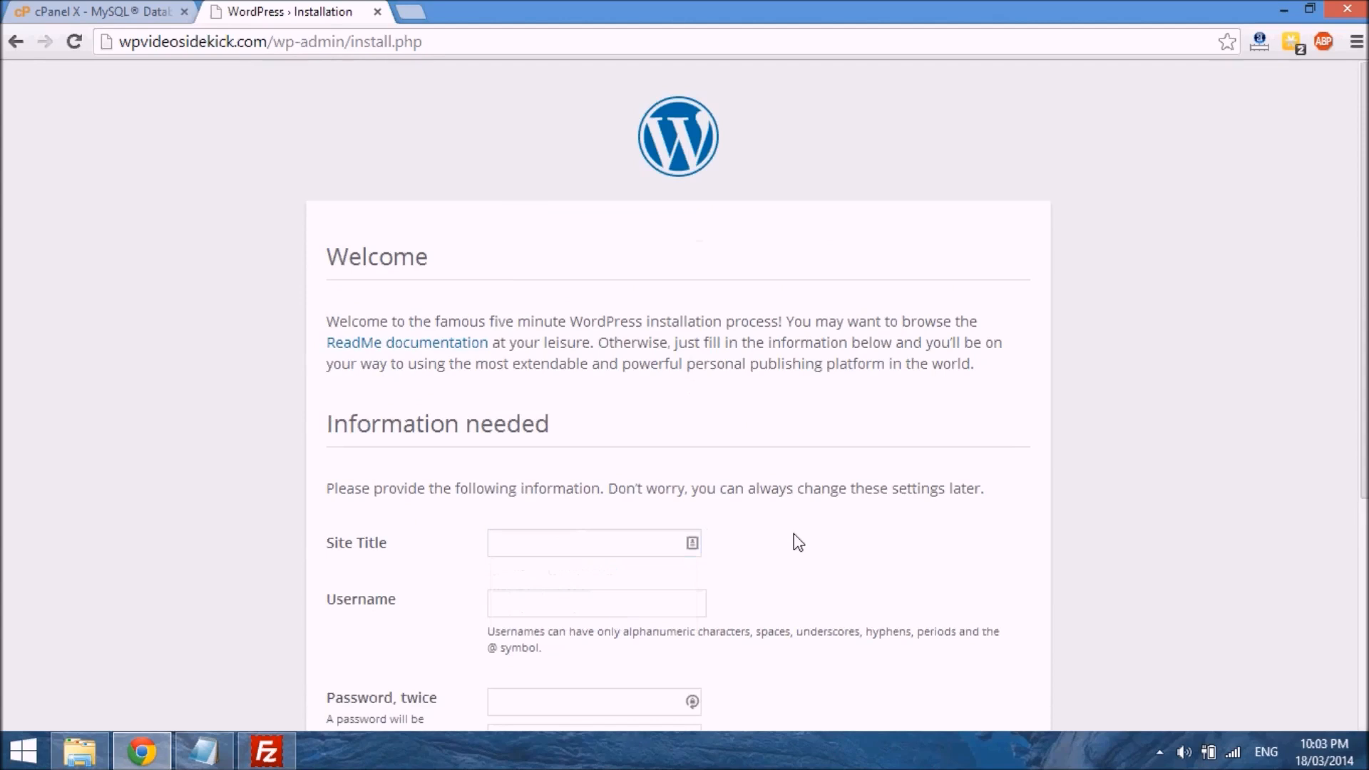
click(603, 559)
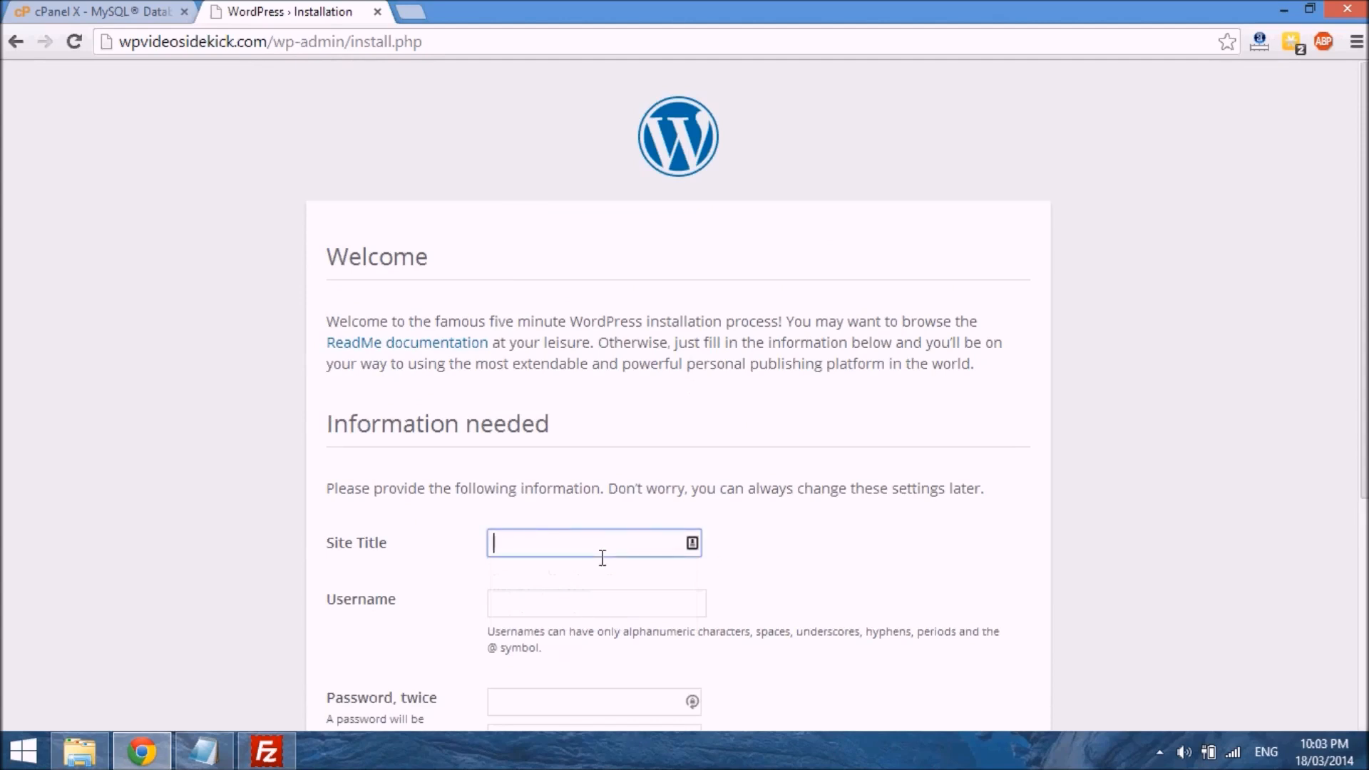
text(W)
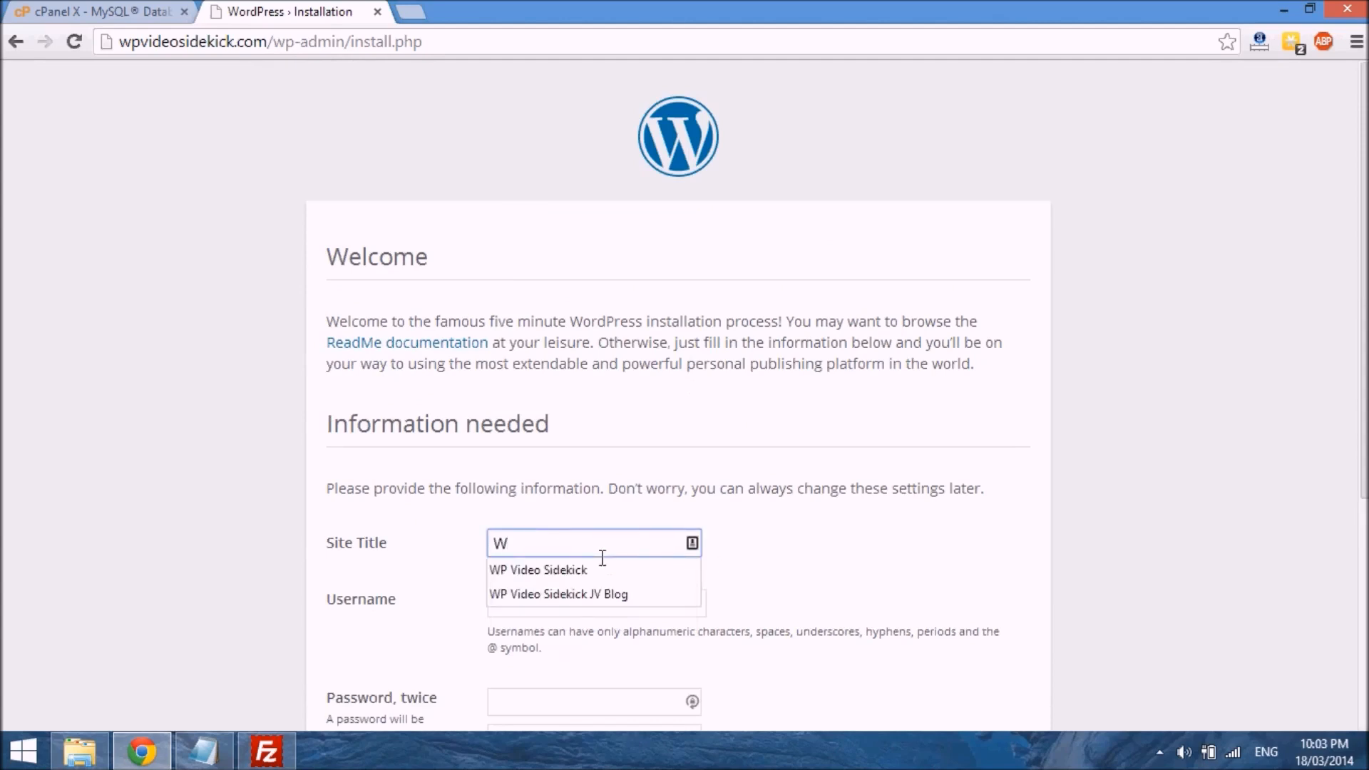
click(561, 569)
Enter a new admin username and copy it to the clipboard.
click(648, 615)
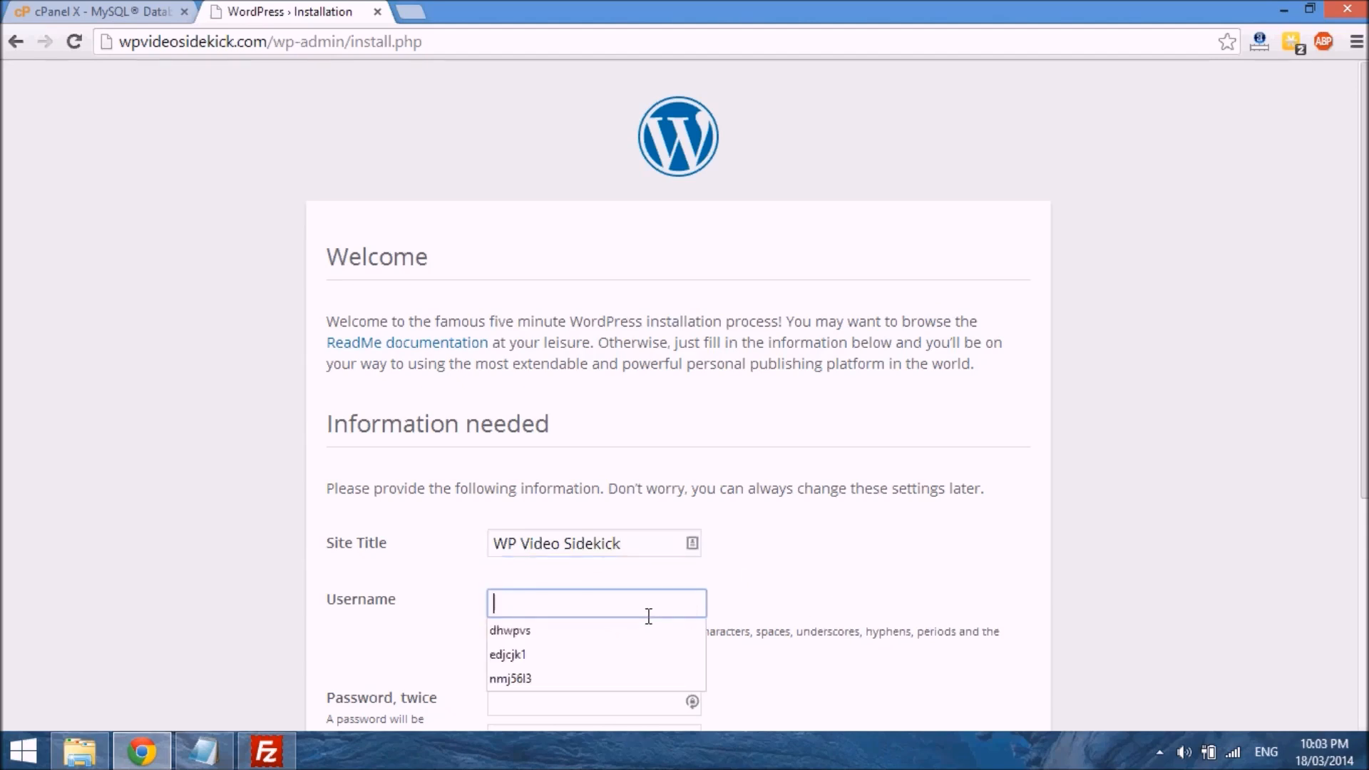
text(mjhfs4)
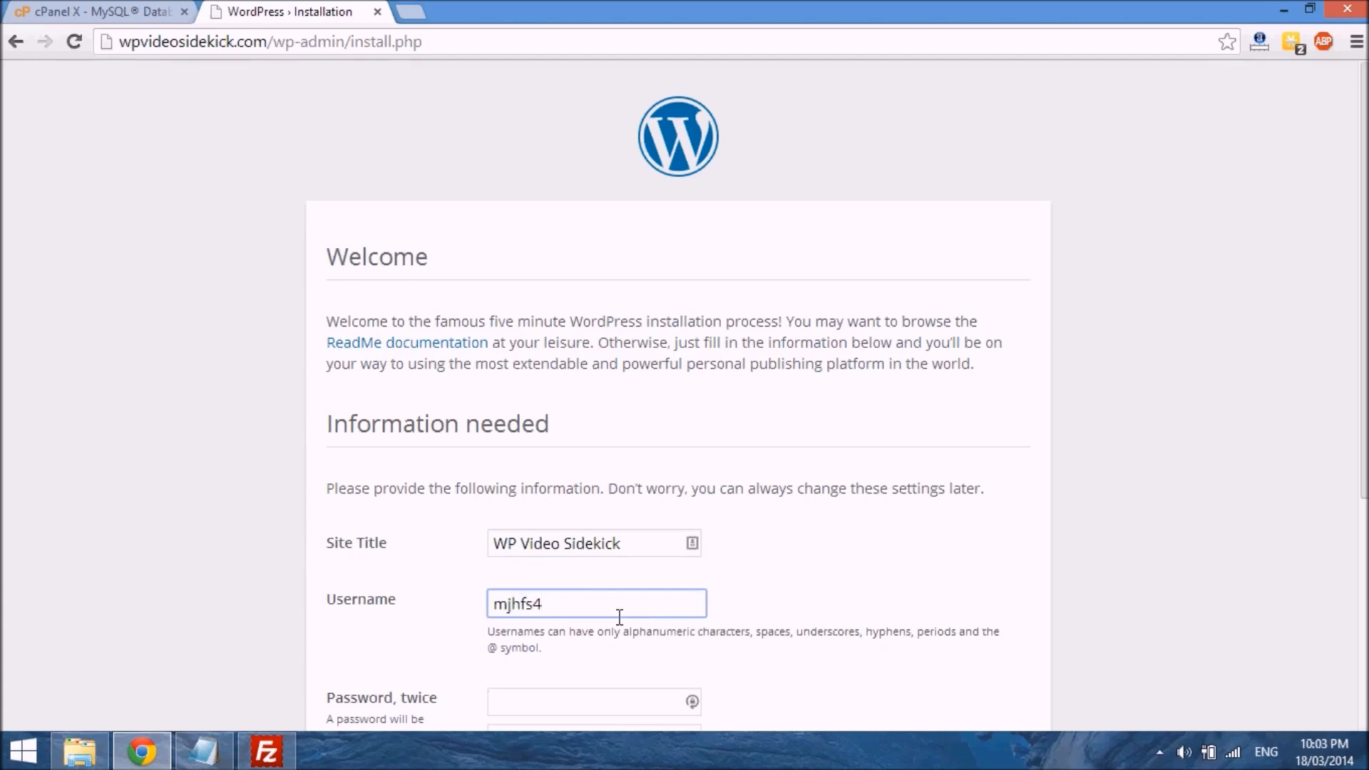
drag(596, 614, 474, 607)
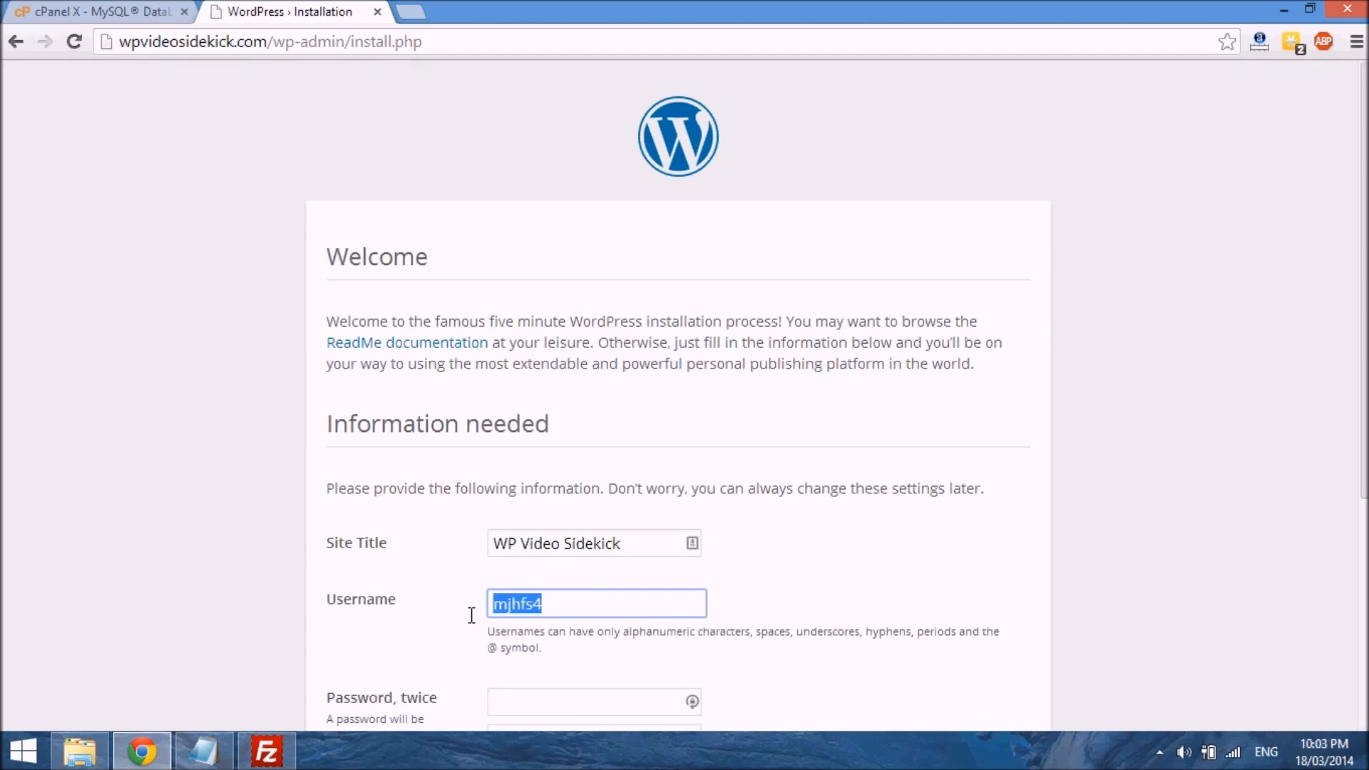
right_click(508, 604)
click(584, 312)
Add a 'wp username:' line with the pasted admin username to the Notepad notes.
click(206, 754)
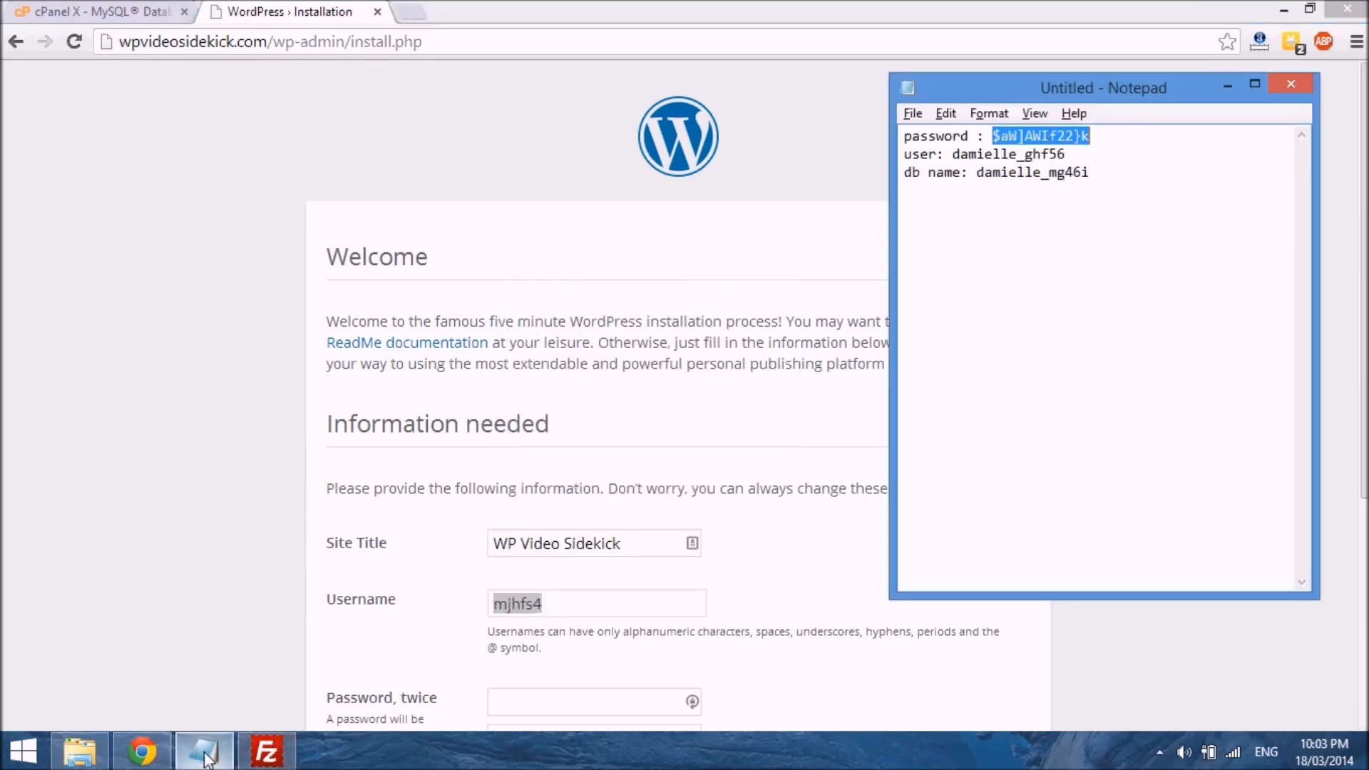
click(1112, 187)
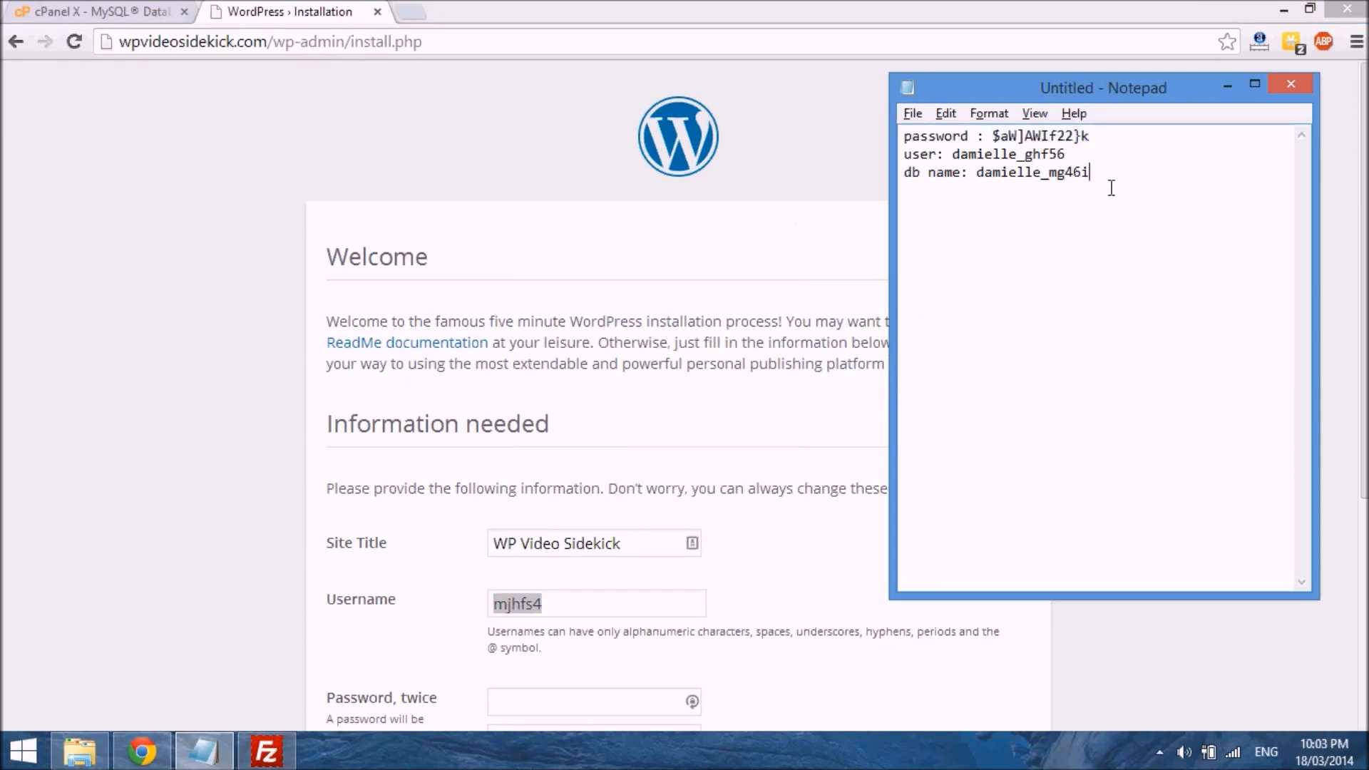
key(Return)
key(Return)
text(wp username:)
key(ctrl+v)
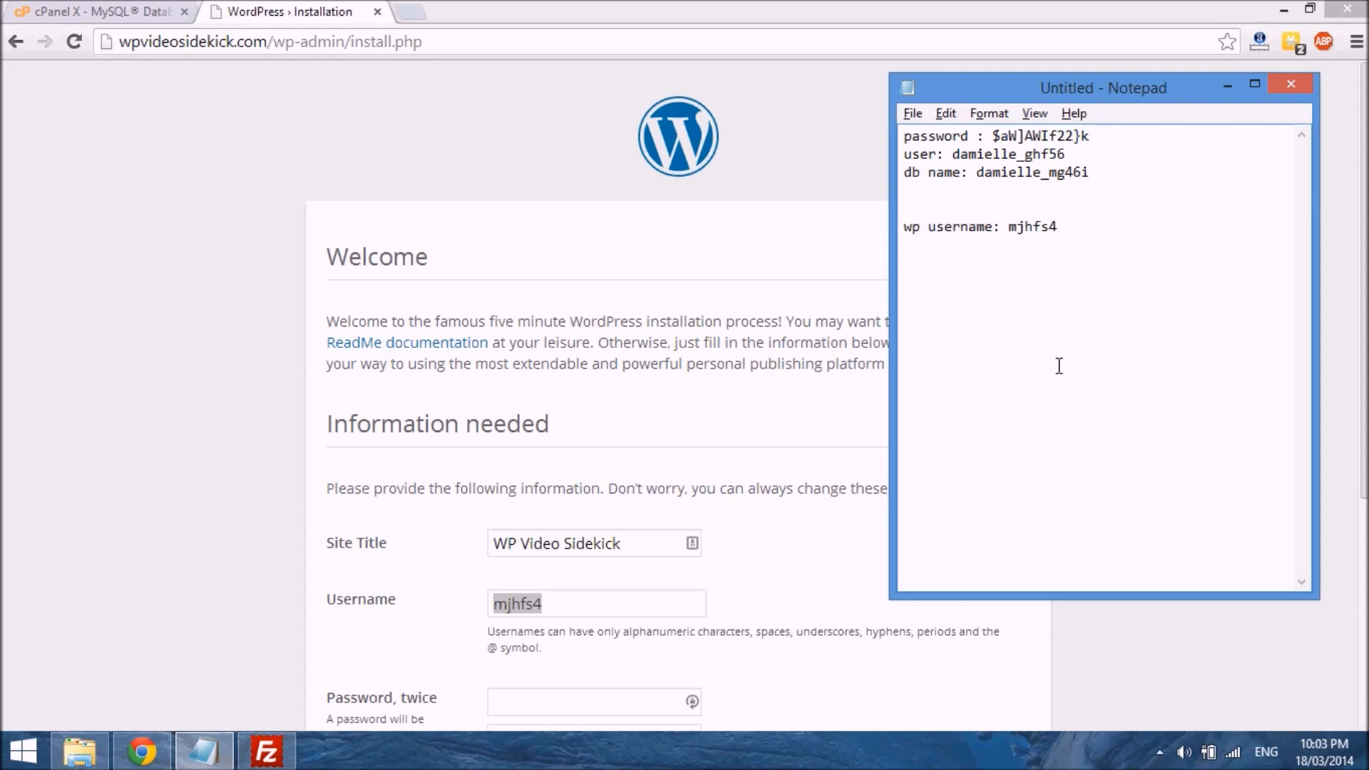
Type a strong admin password into the first Password field of the install form.
click(769, 624)
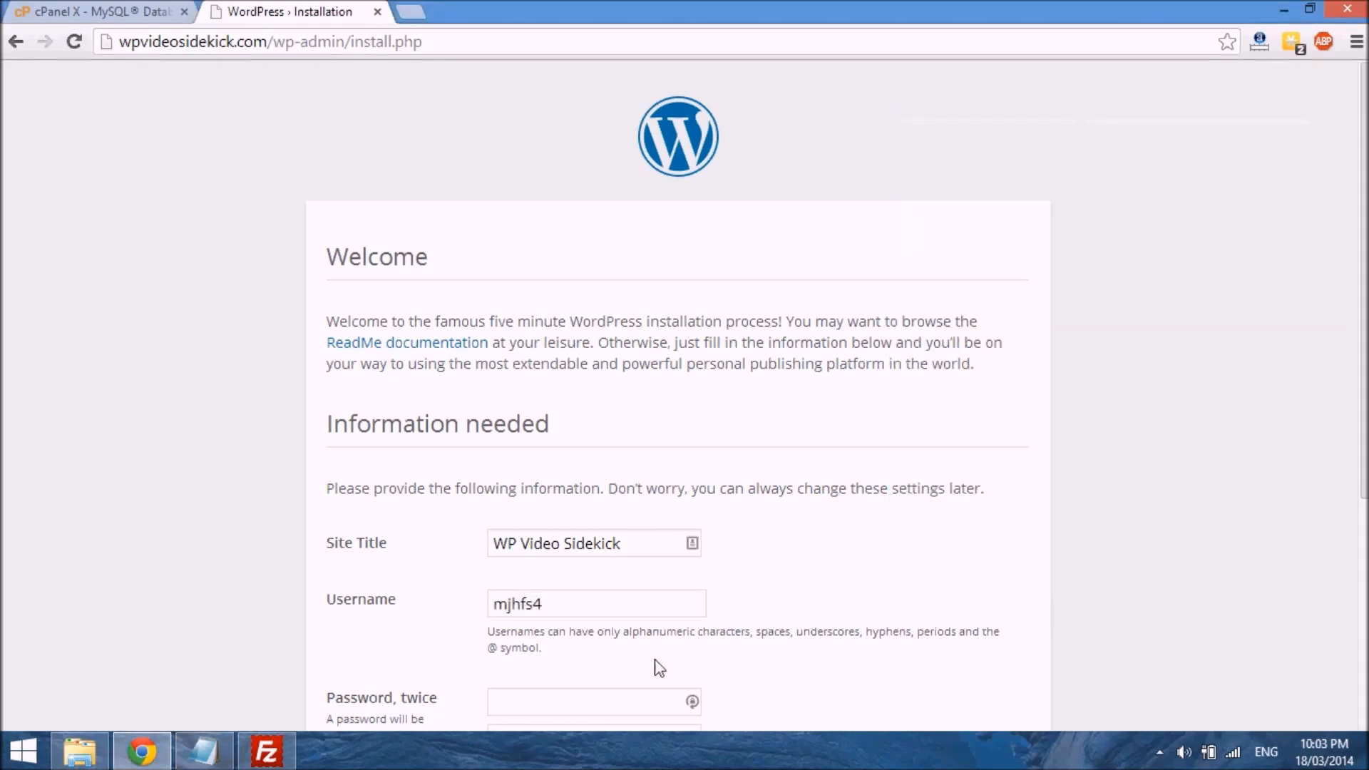
scroll(659, 668, down, 5)
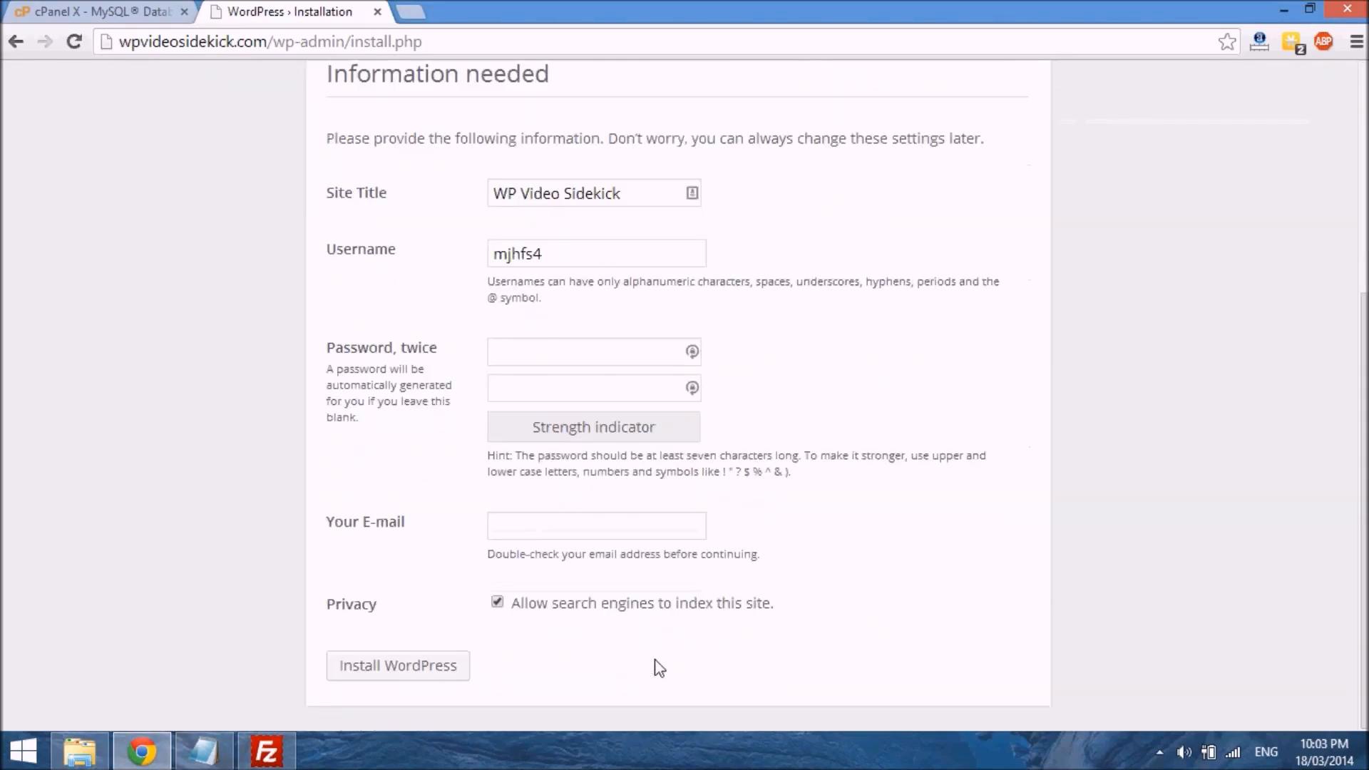
click(575, 353)
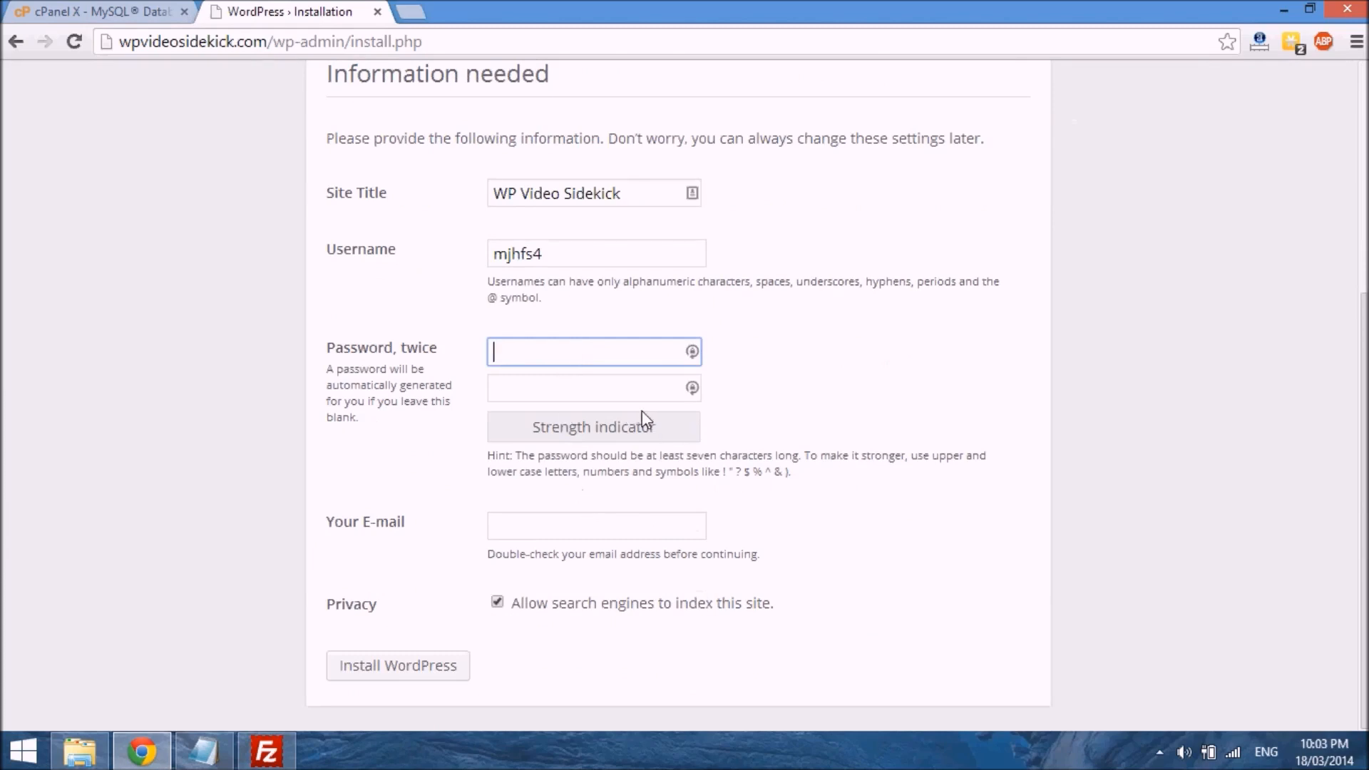
text(*****)
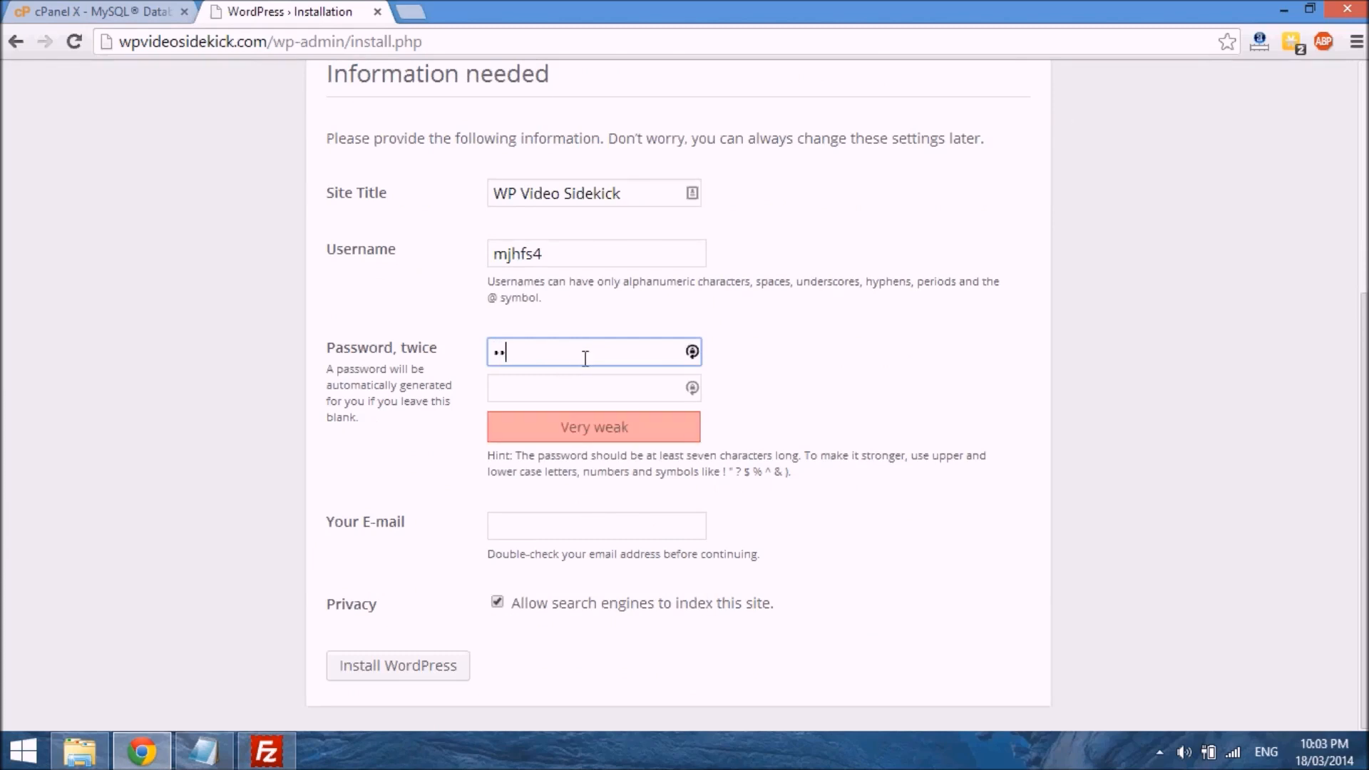
text(**)
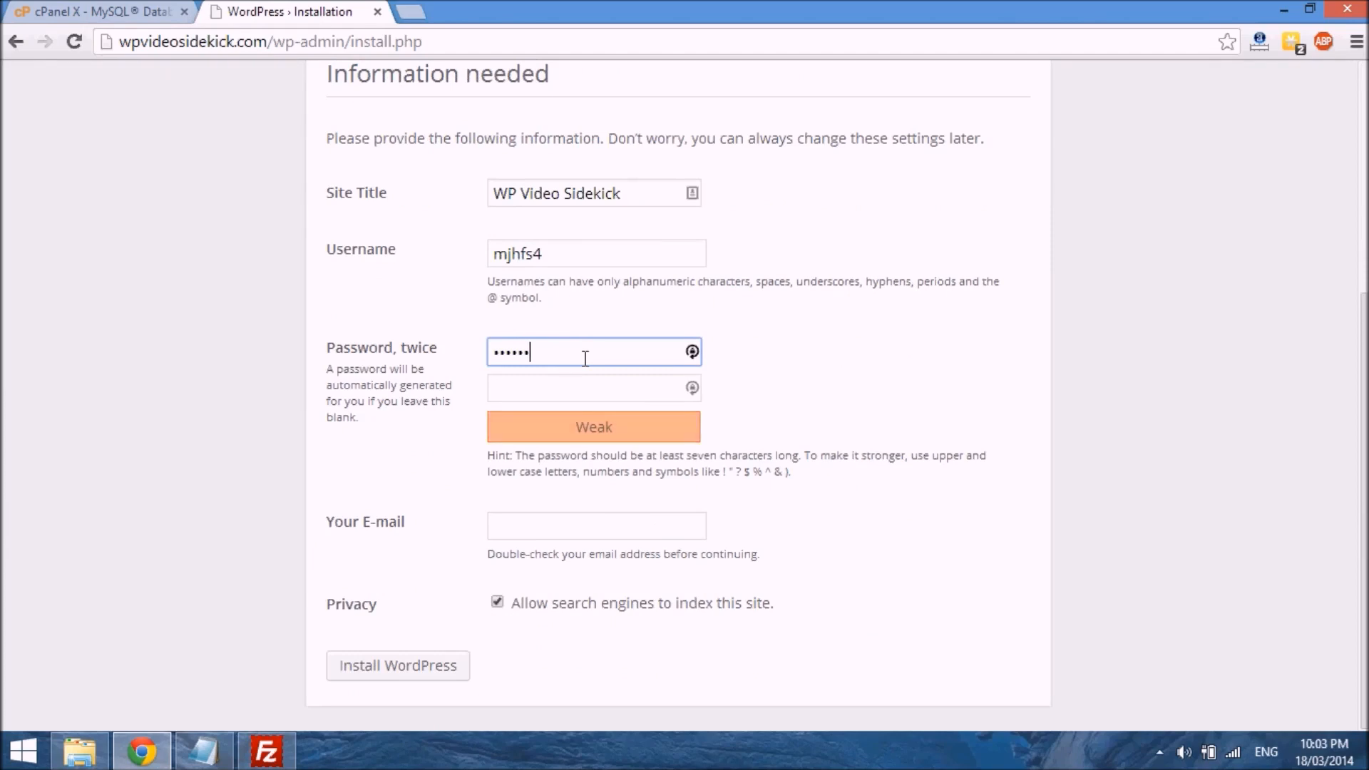
text(**)
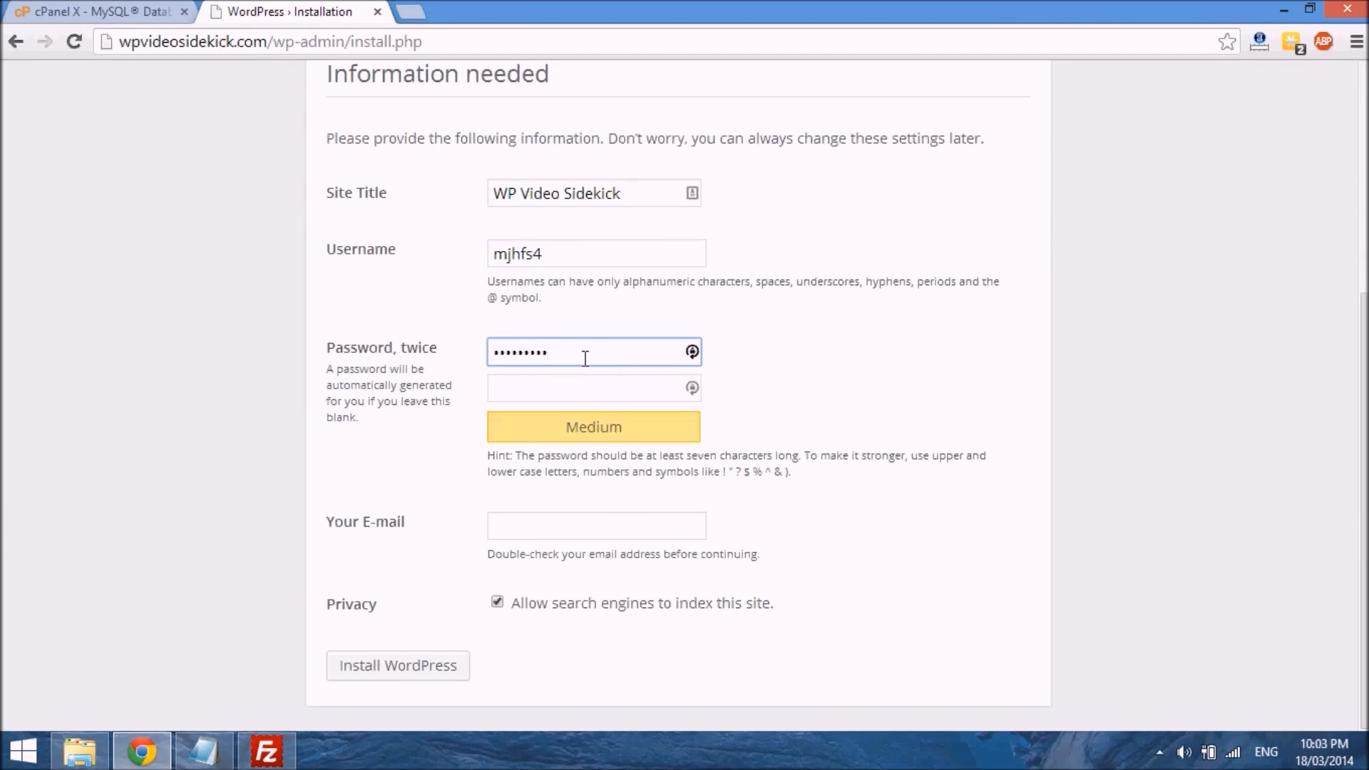
text(*)
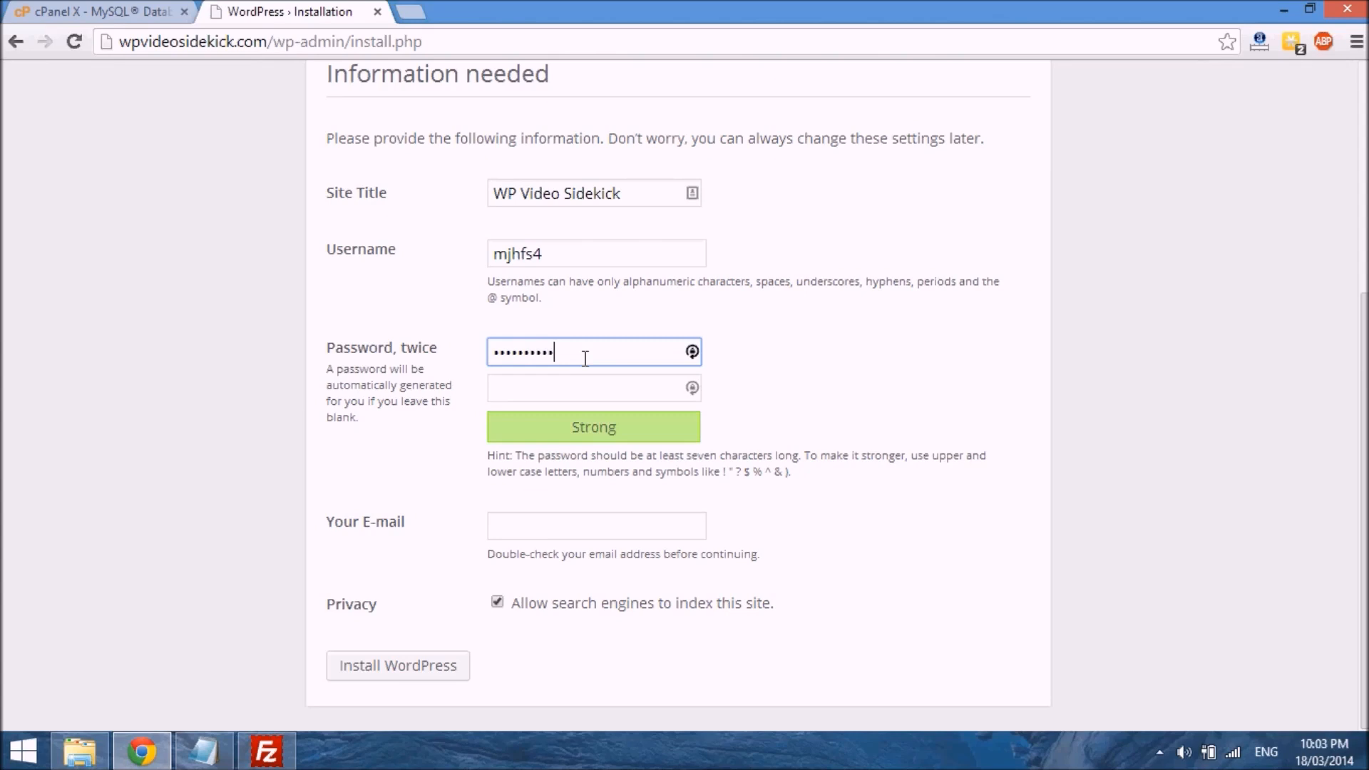
click(569, 389)
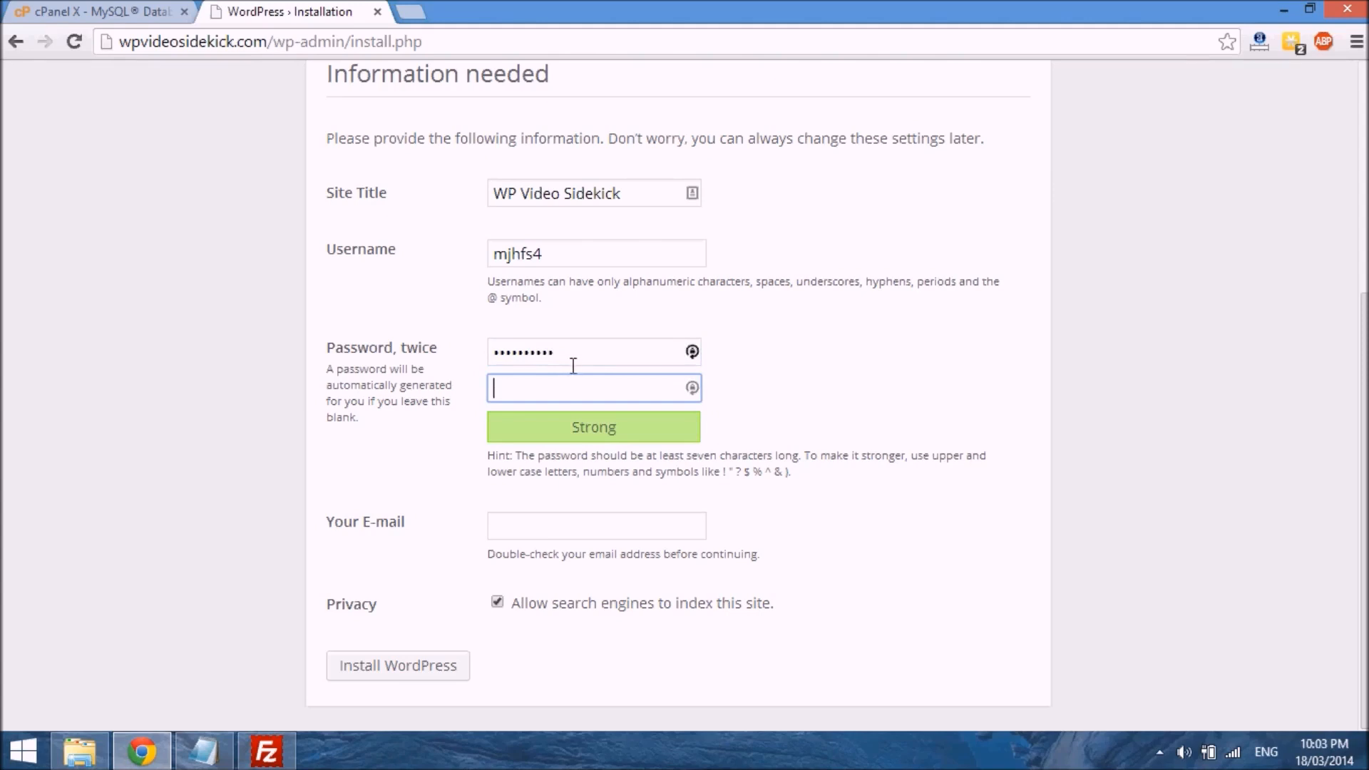
click(203, 751)
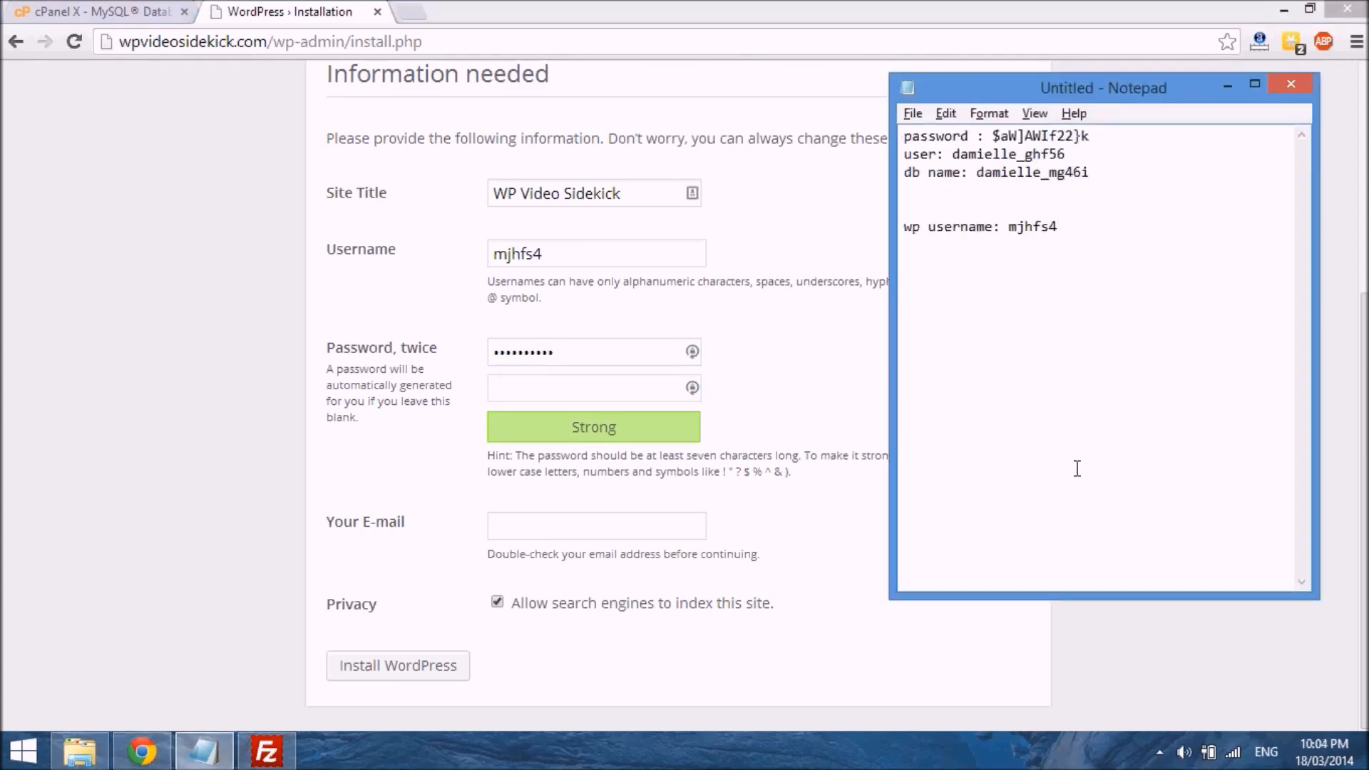
Record the admin password on a new 'wp password:' line in Notepad and copy it.
key(Return)
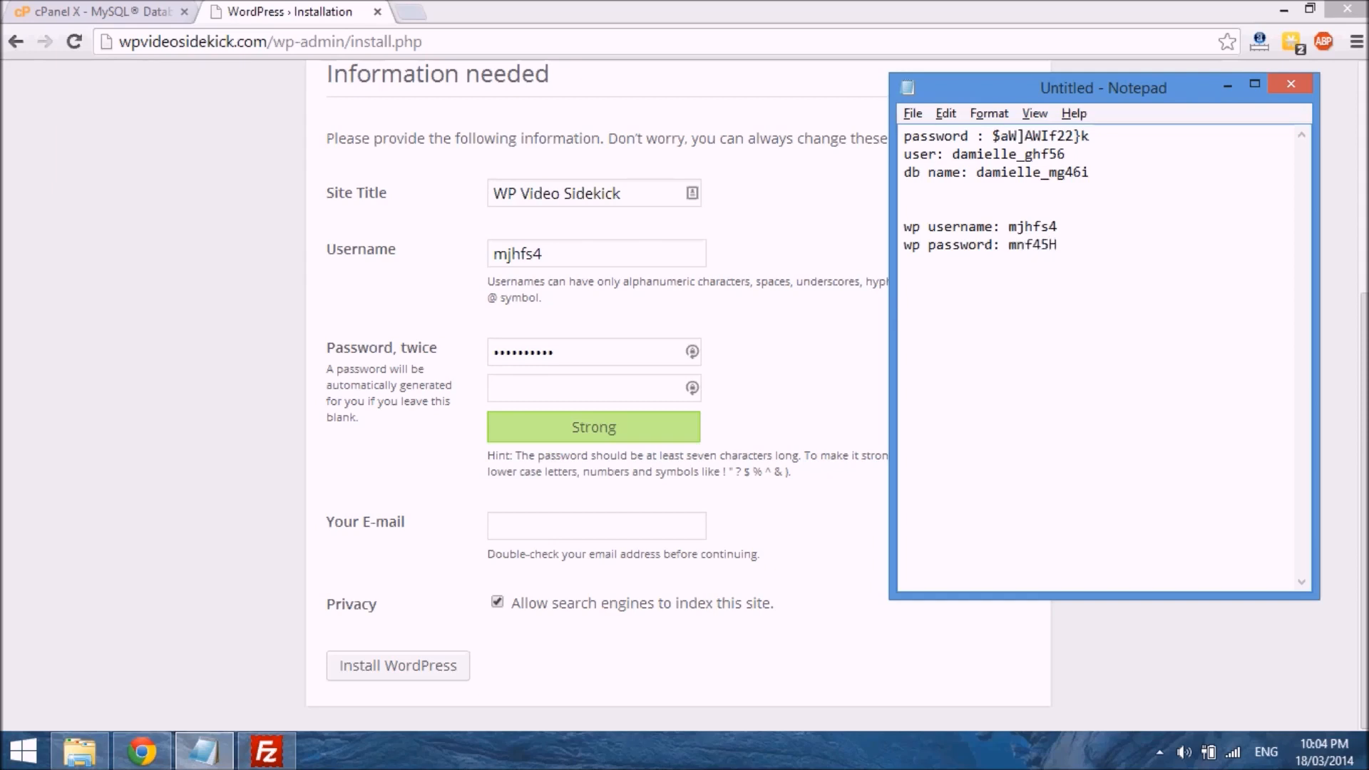
drag(1009, 246, 1089, 255)
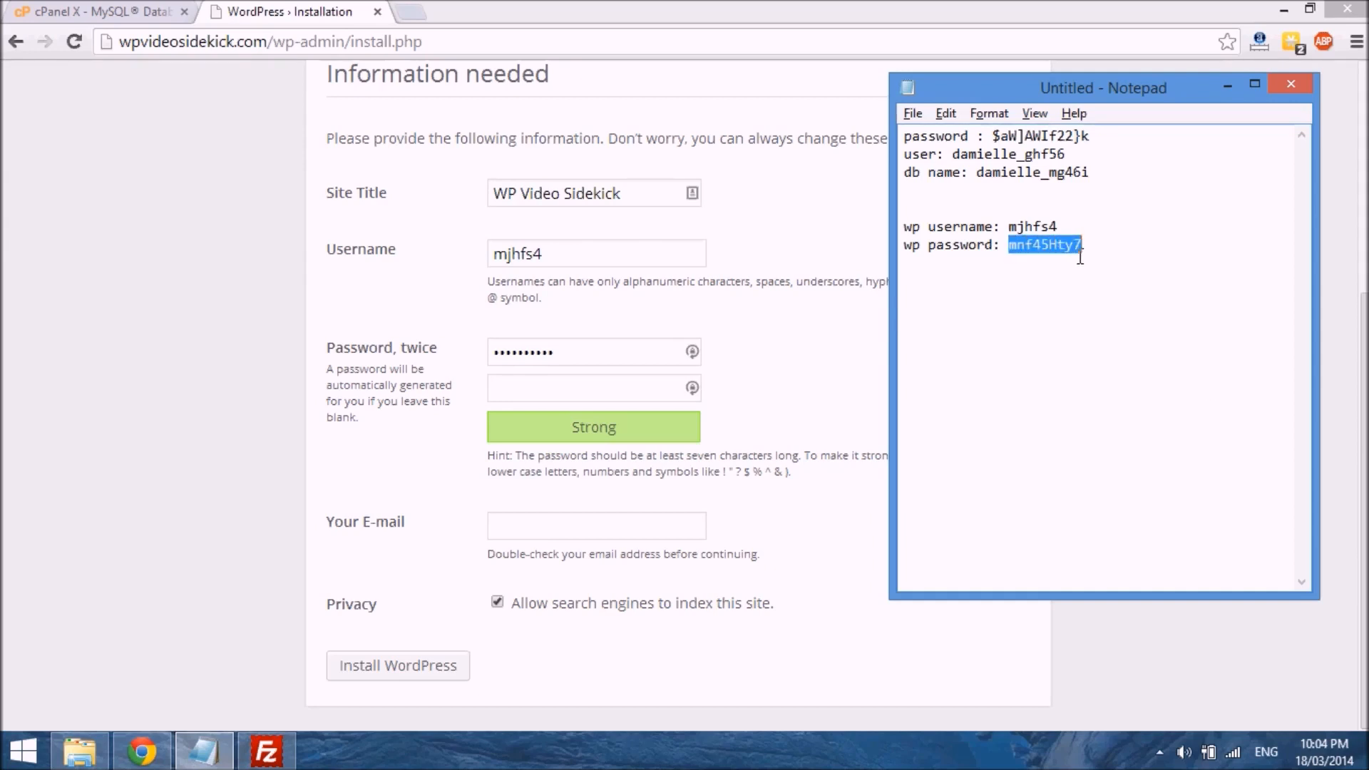
right_click(1072, 249)
click(1125, 312)
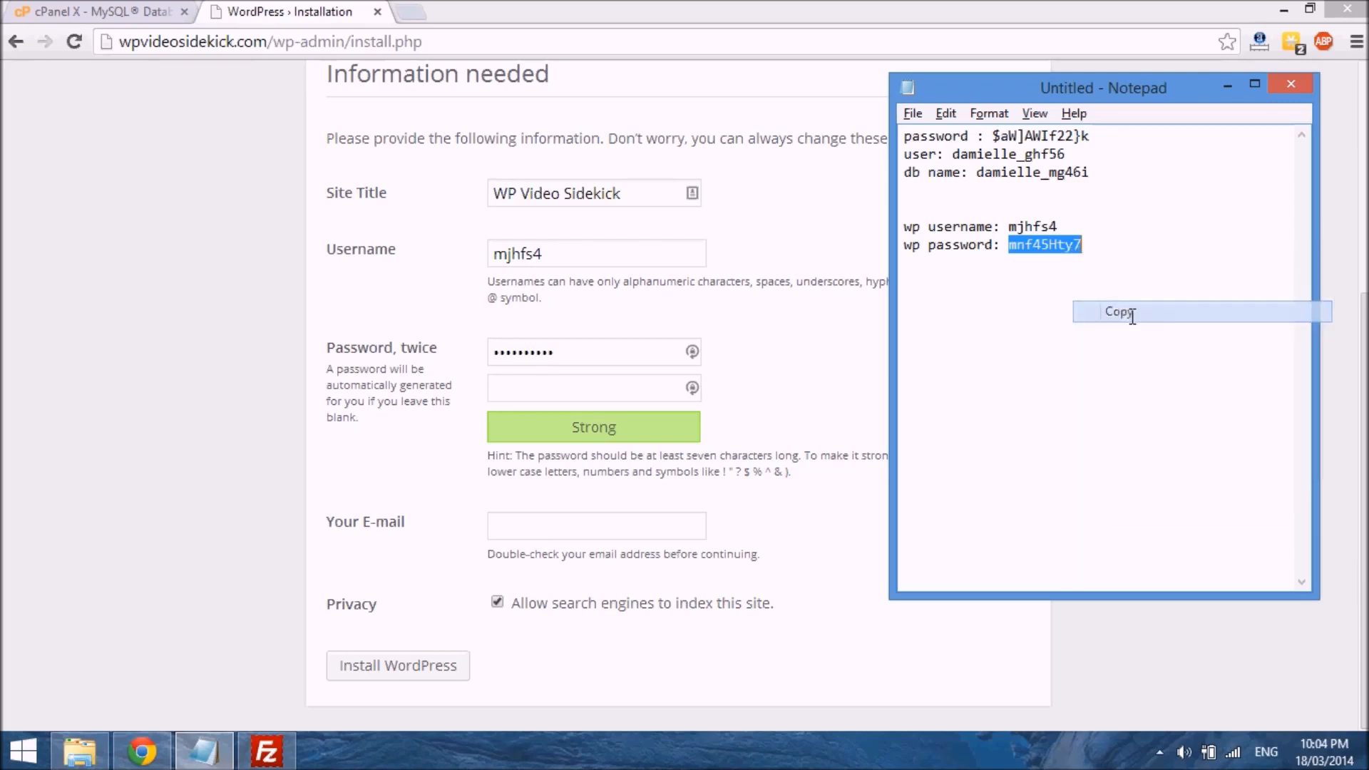
Paste the saved admin password into both WordPress password fields.
drag(571, 360, 378, 345)
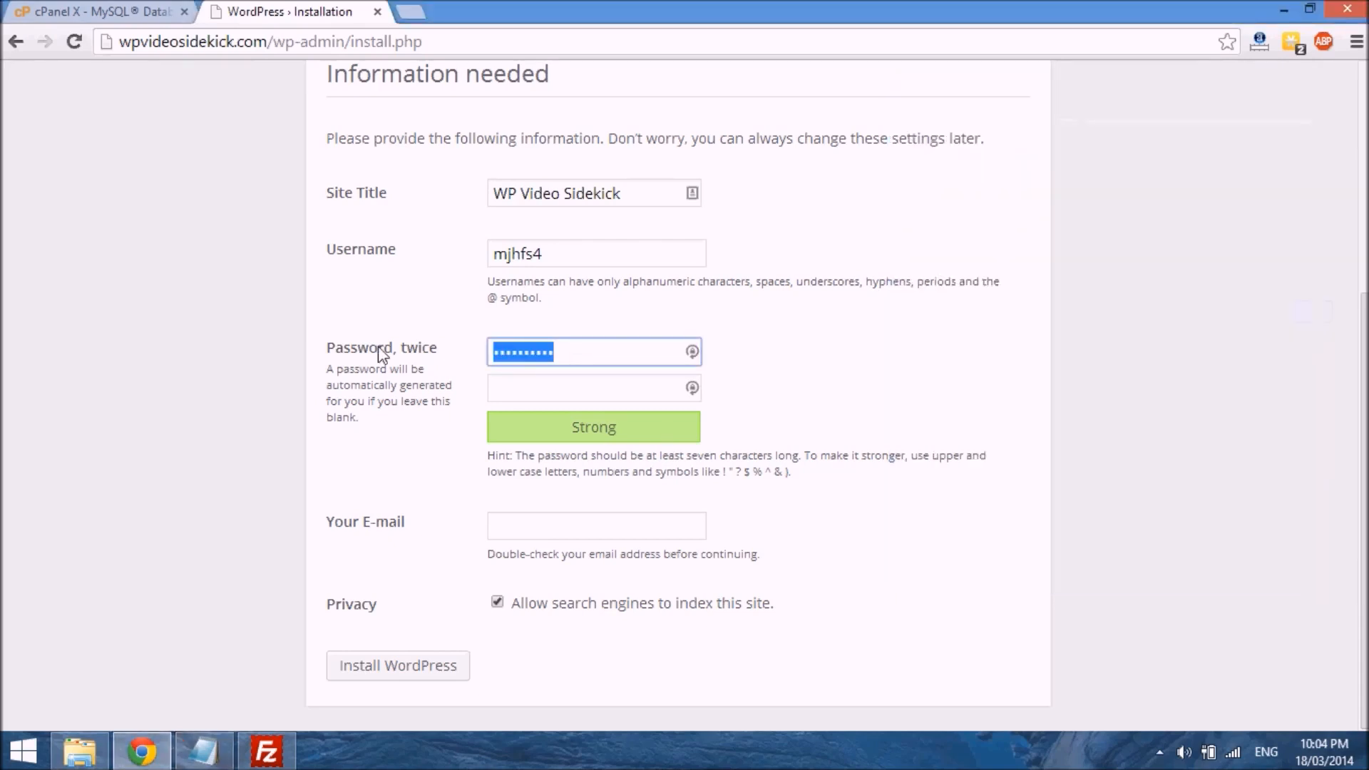
key(ctrl+v)
click(533, 391)
key(ctrl+v)
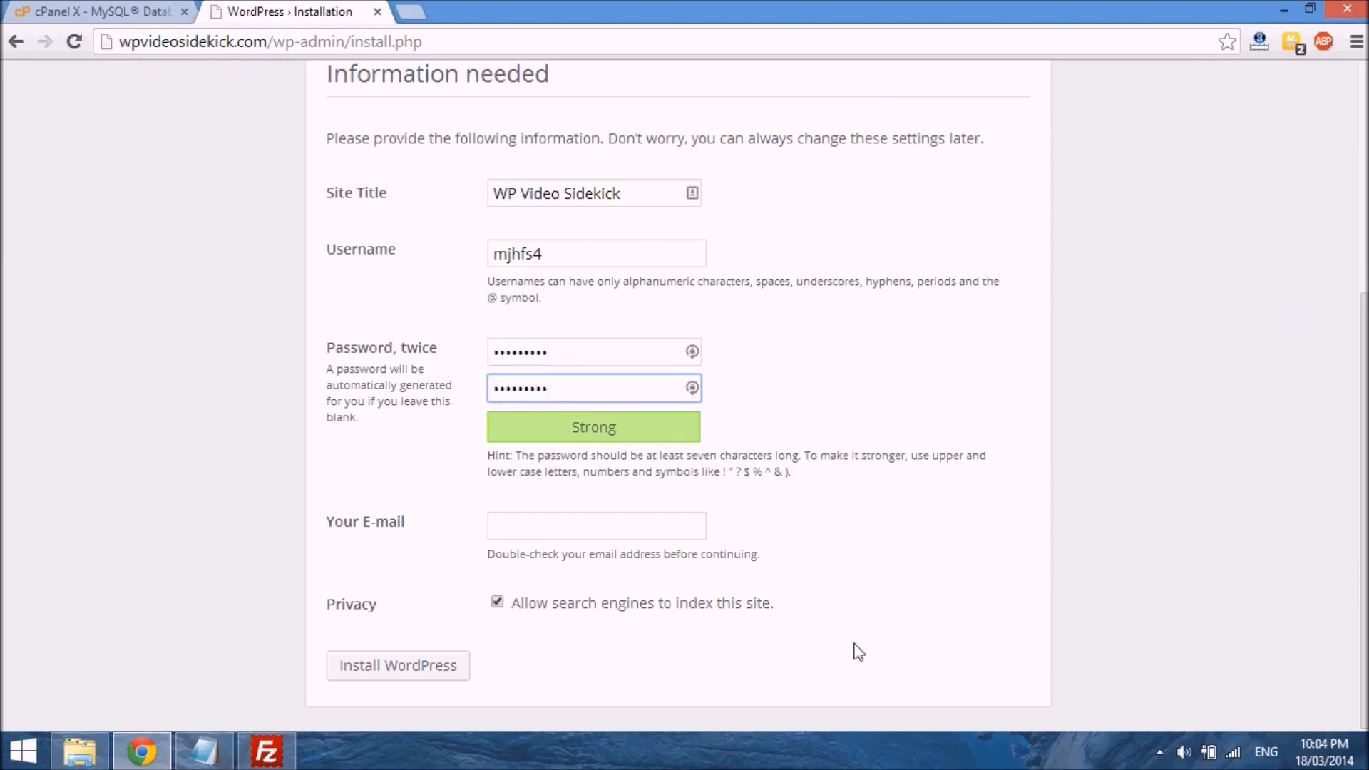
Fill in the admin e-mail from the autofill suggestion and submit Install WordPress.
click(547, 533)
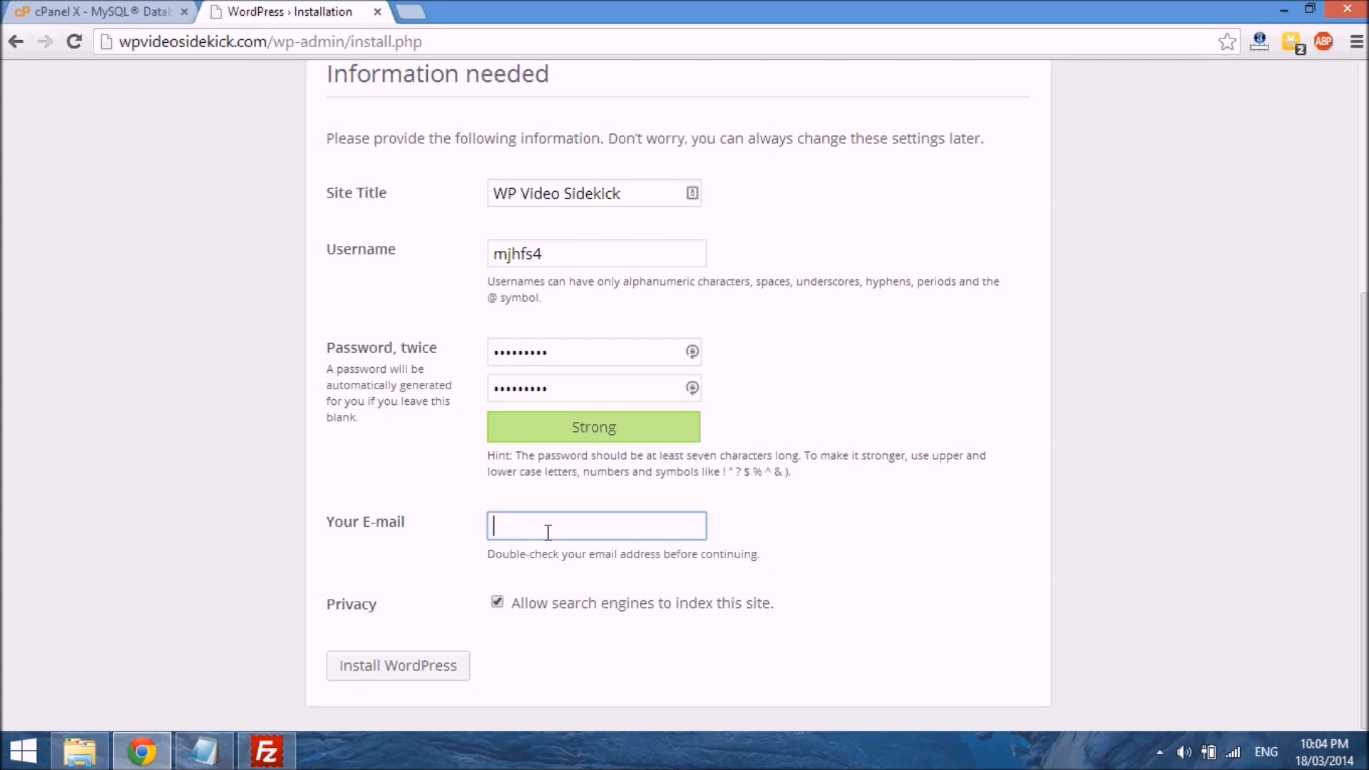
click(638, 529)
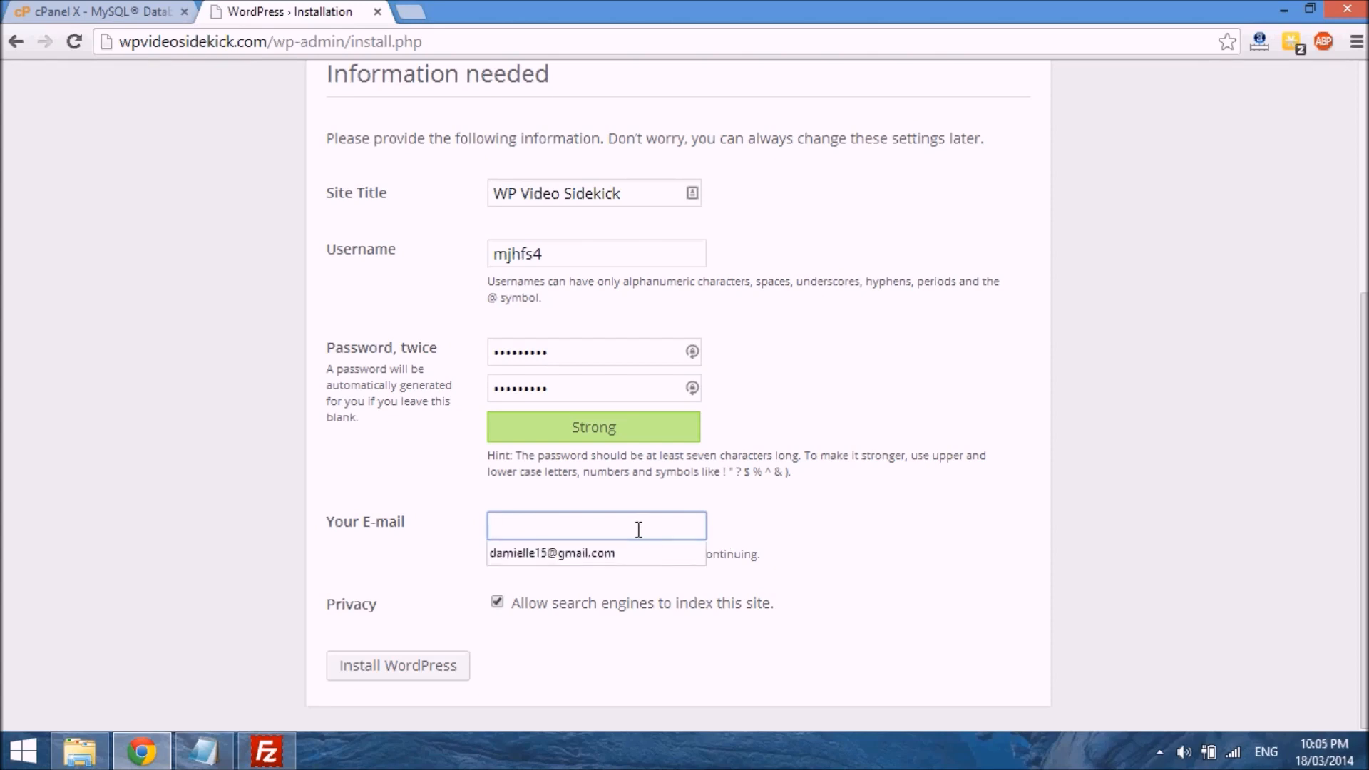
click(589, 553)
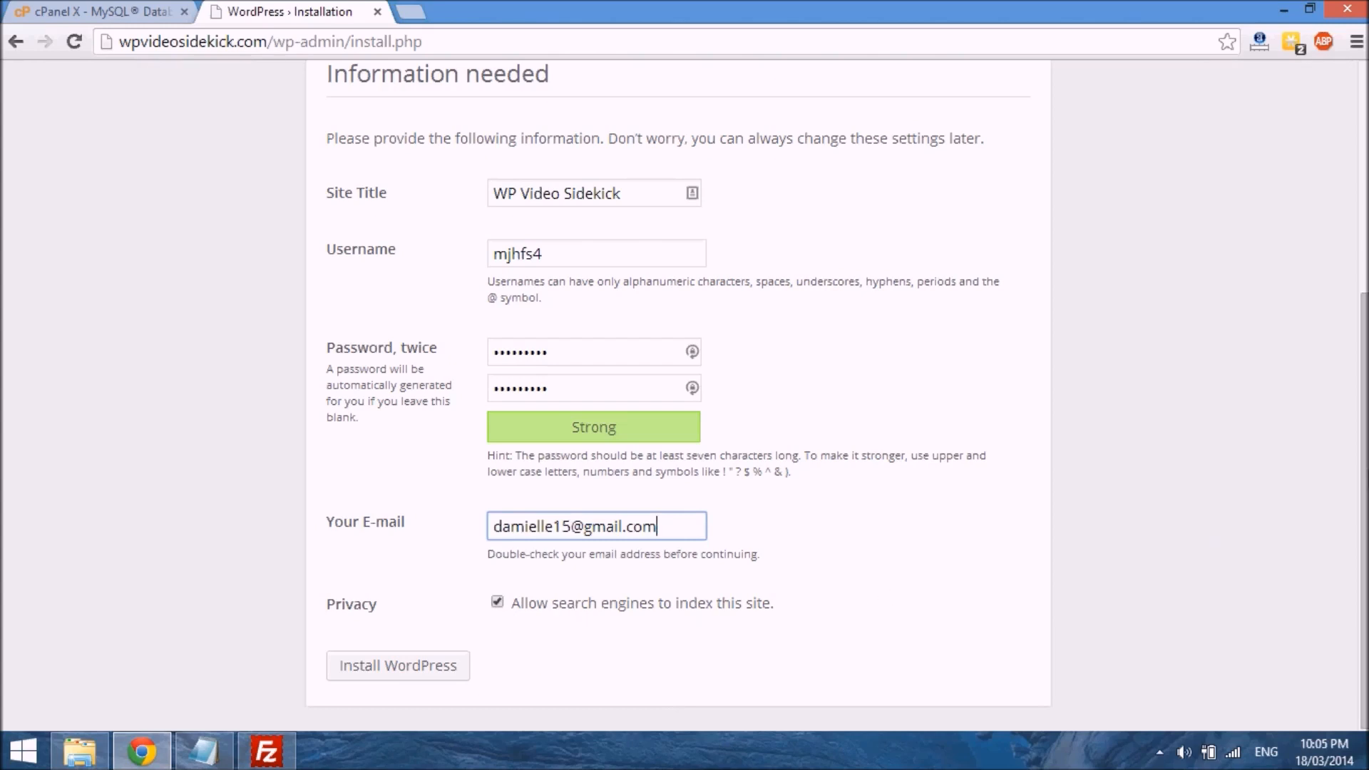
click(383, 668)
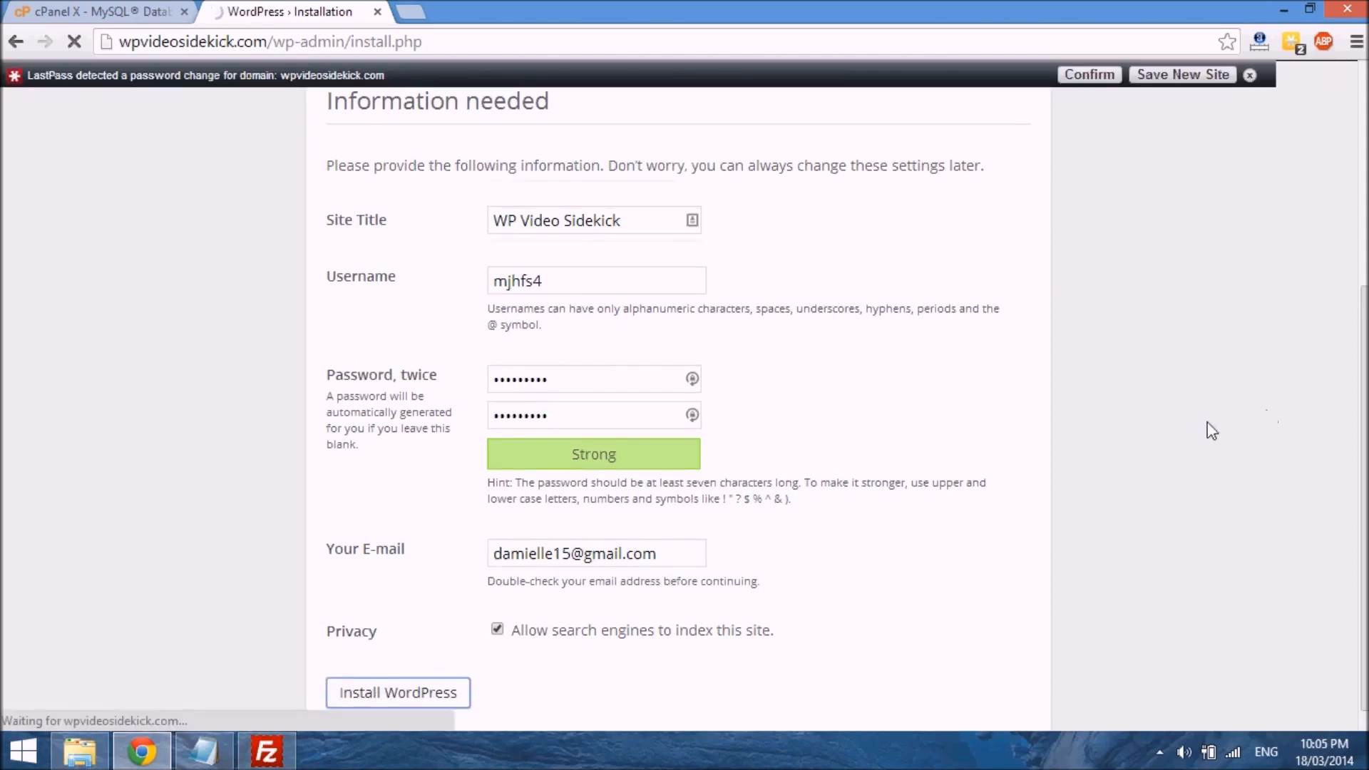
Dismiss the LastPass notice and go from the Success! page to the login page.
click(1251, 75)
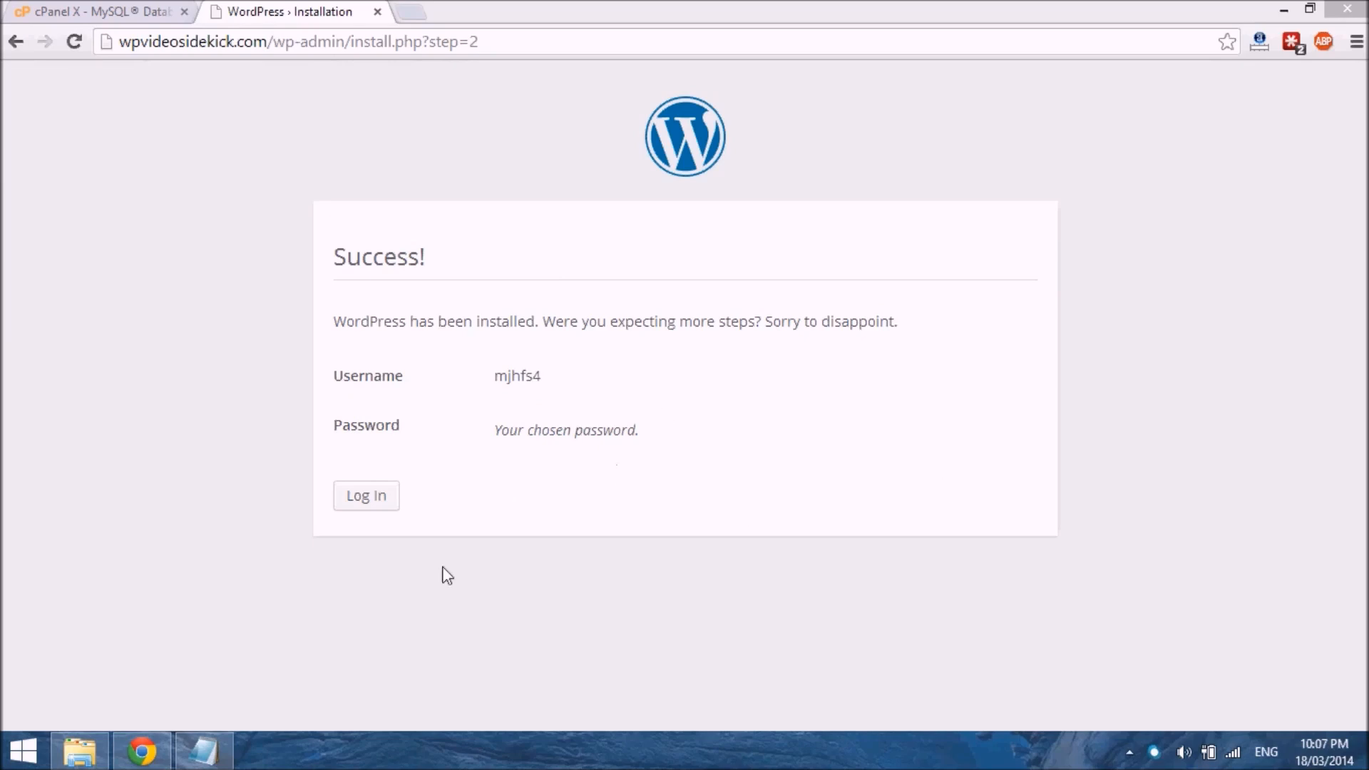
click(363, 496)
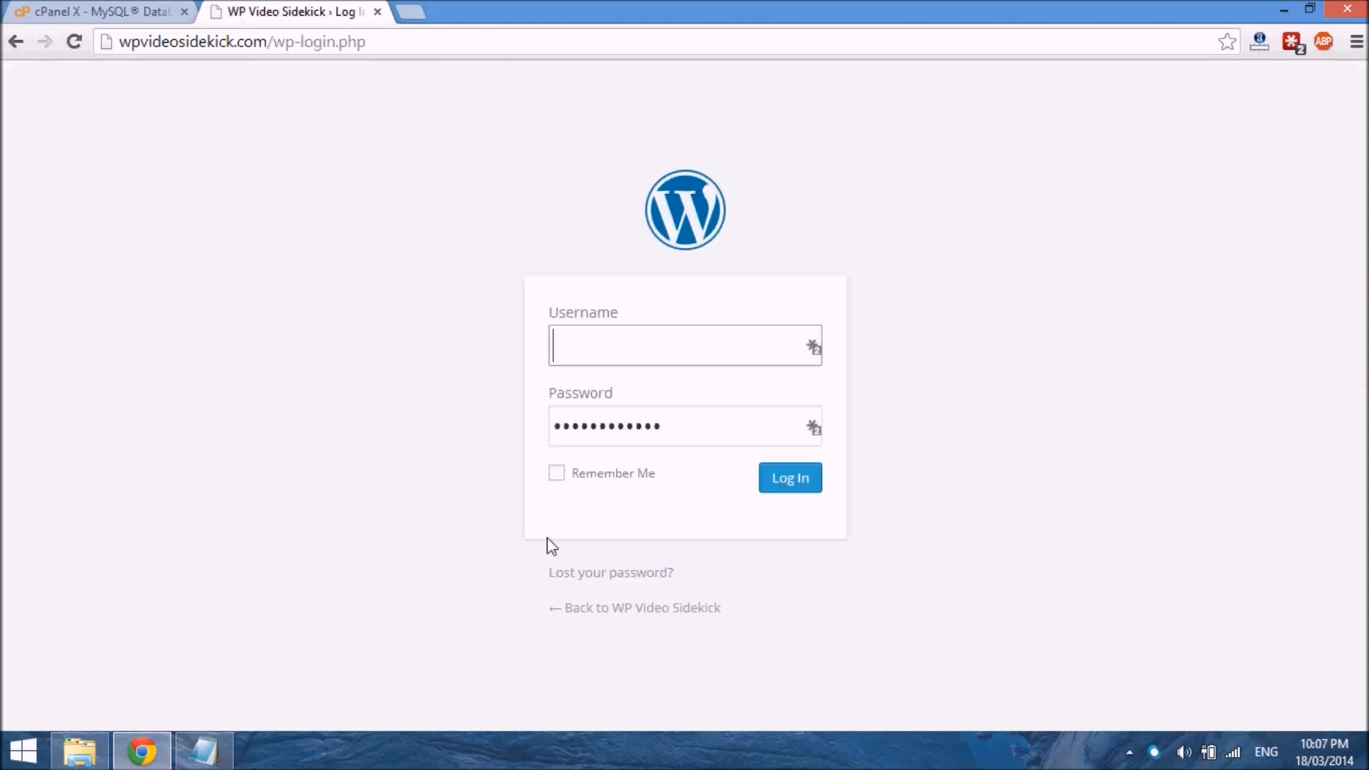
Load wpvideosidekick.com without '/wp-login.php' and review the 'Hello world!' home page.
drag(268, 42, 435, 43)
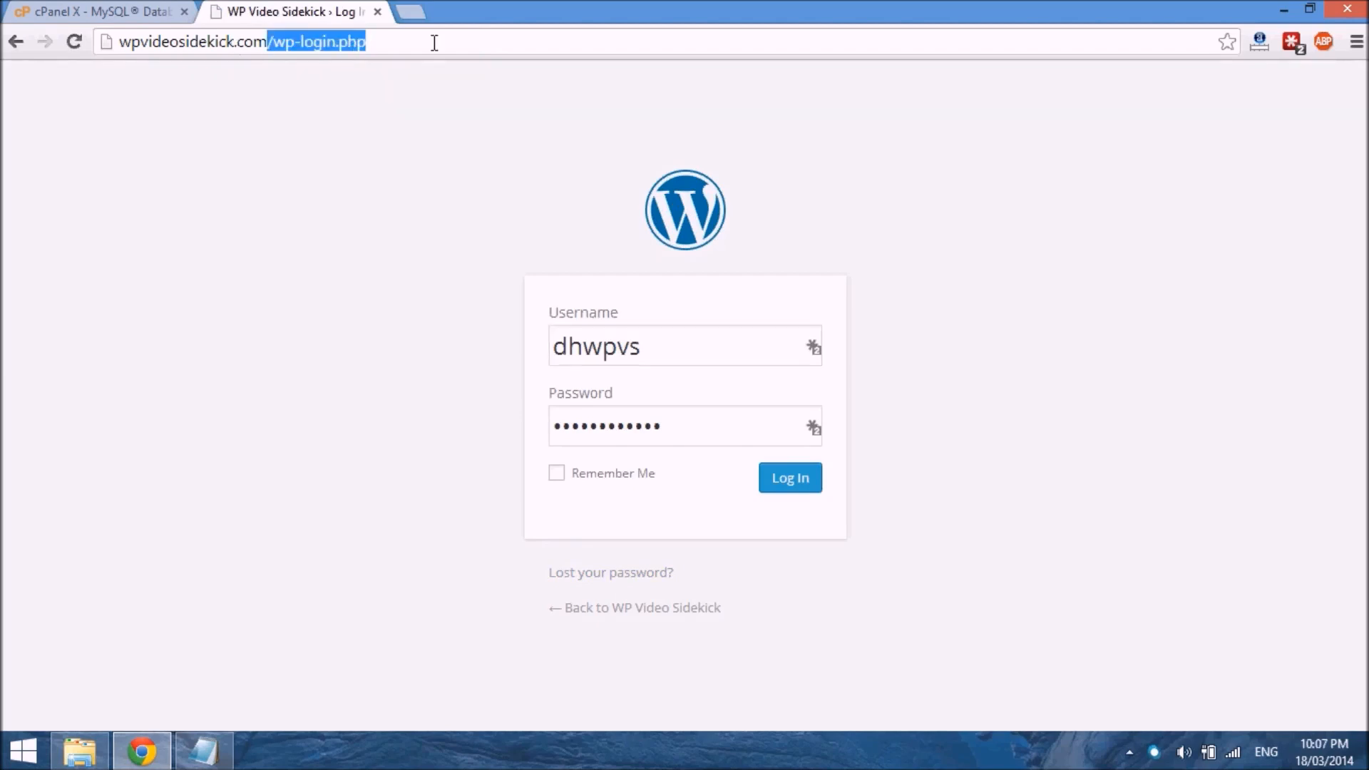
key(BackSpace)
key(Return)
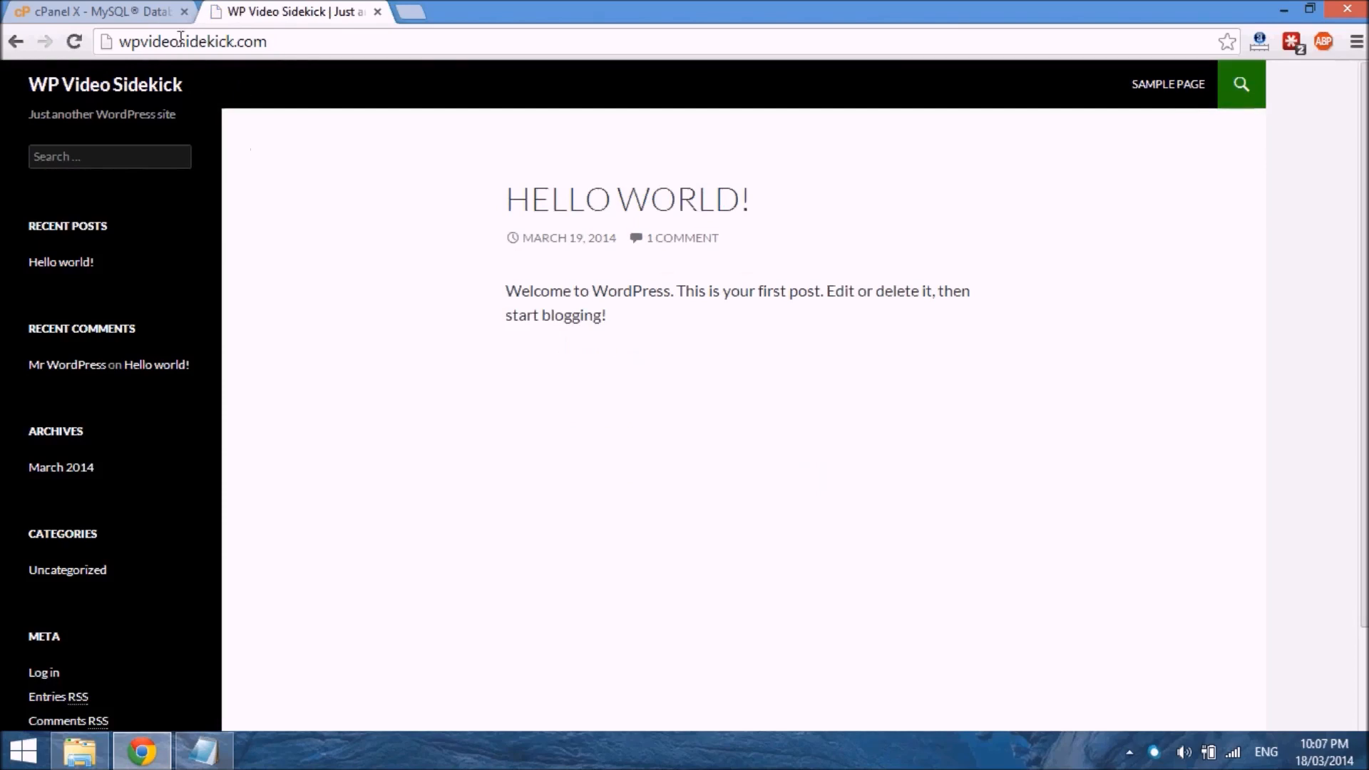
click(297, 56)
click(332, 56)
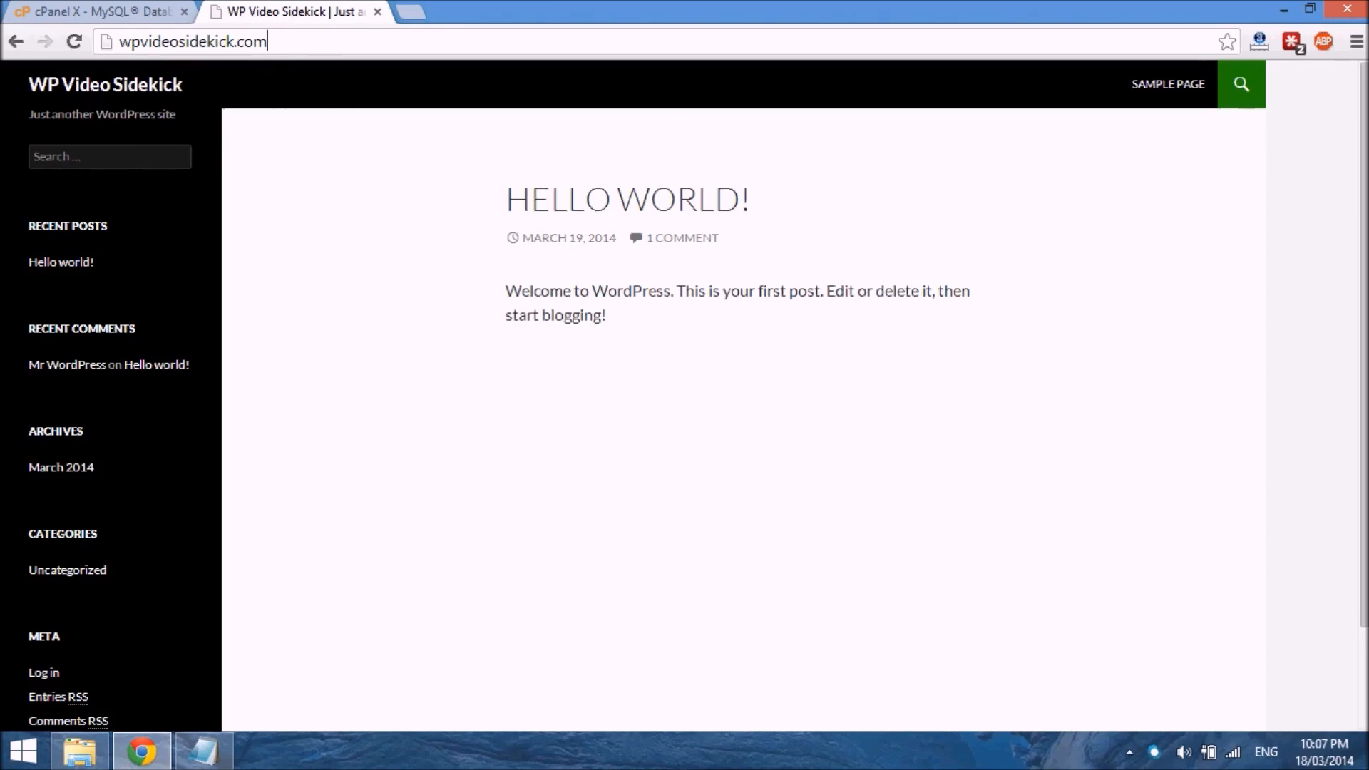
scroll(742, 421, down, 1)
scroll(1115, 136, down, 1)
scroll(1116, 135, up, 2)
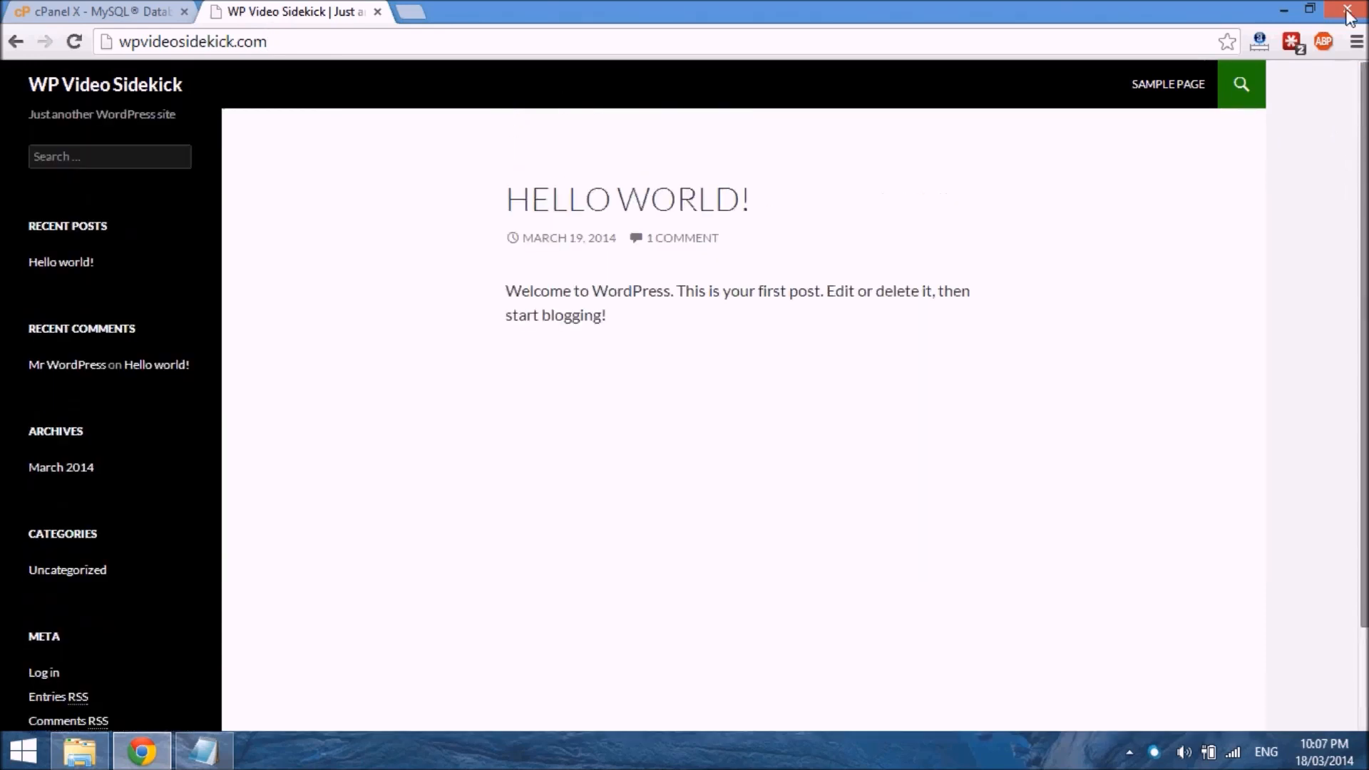